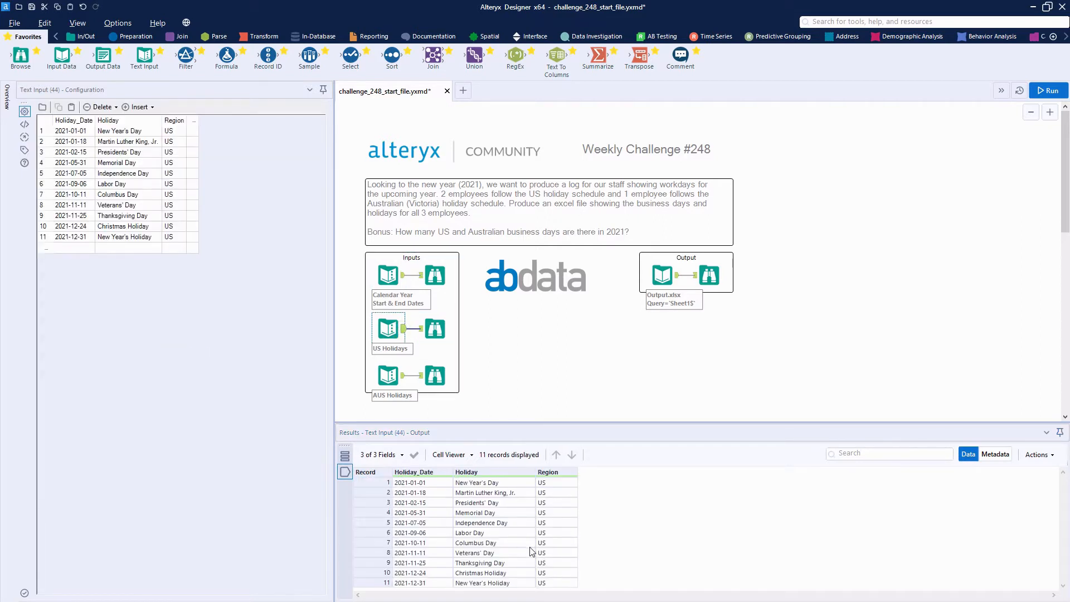
Review the AUS Holidays input and the holiday entries for each elf in the expected output data.
click(389, 375)
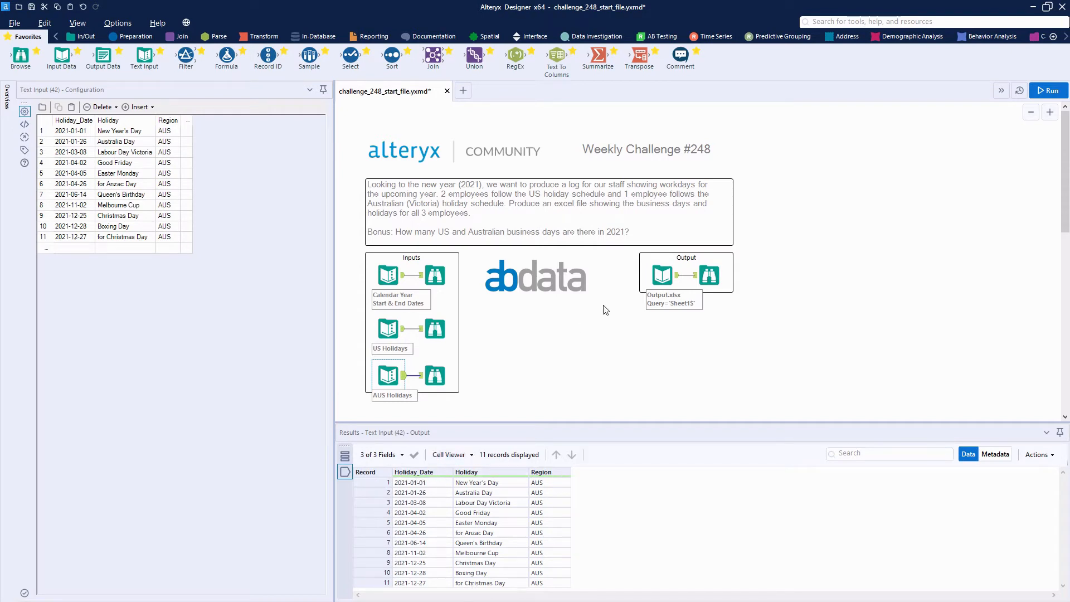
click(663, 279)
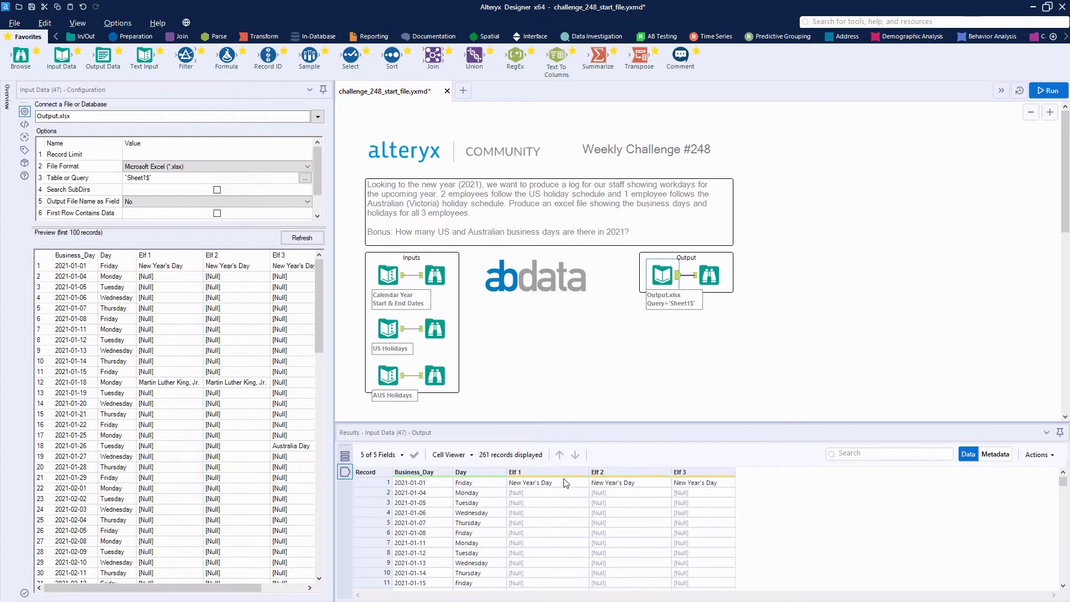
scroll(622, 499, down, 2)
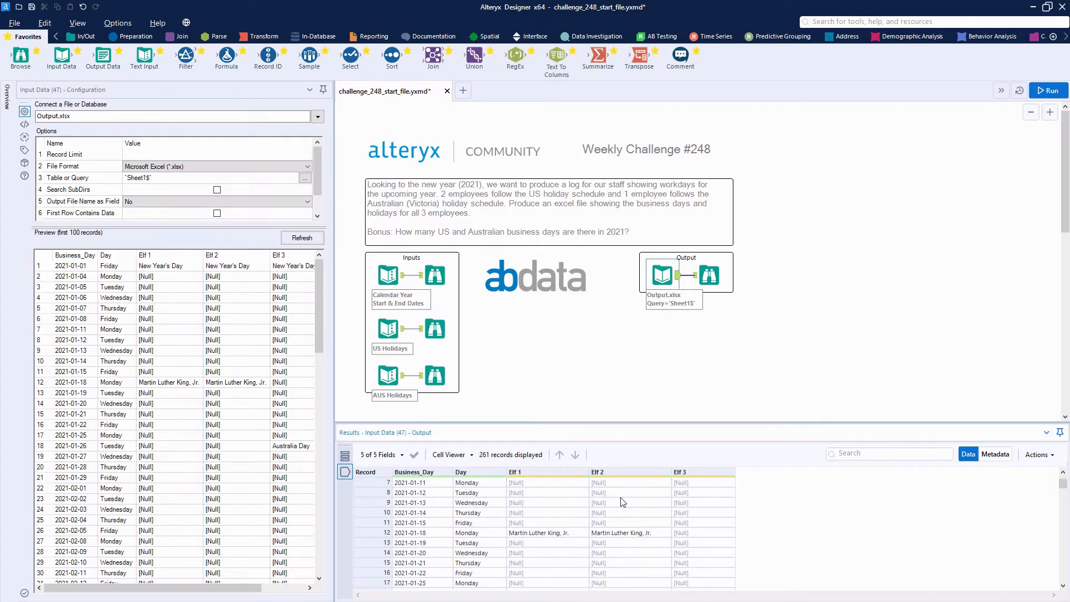
click(570, 534)
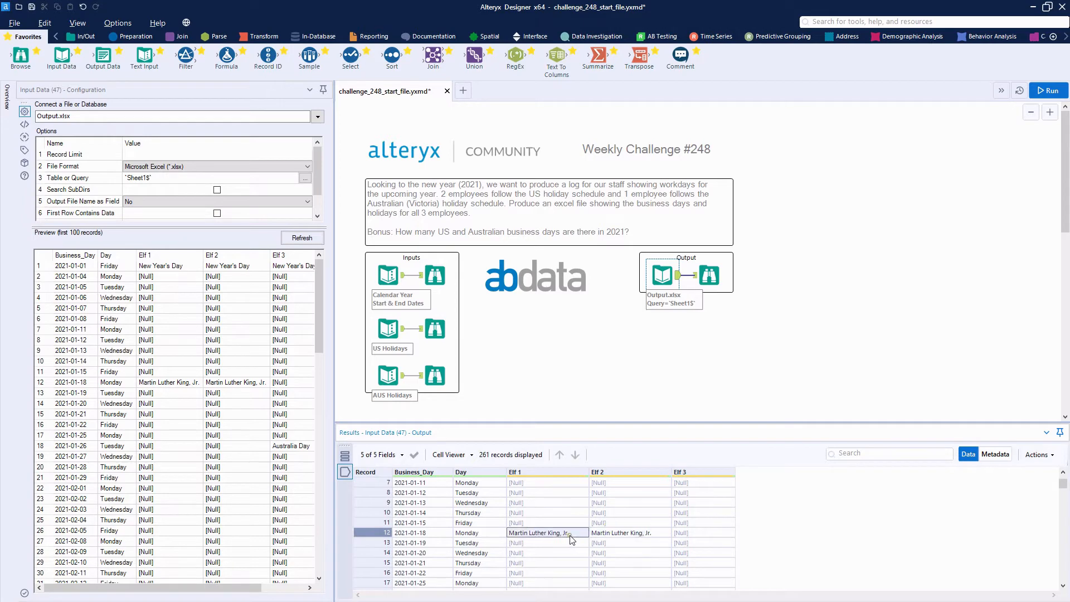
click(612, 533)
scroll(613, 534, down, 1)
click(688, 564)
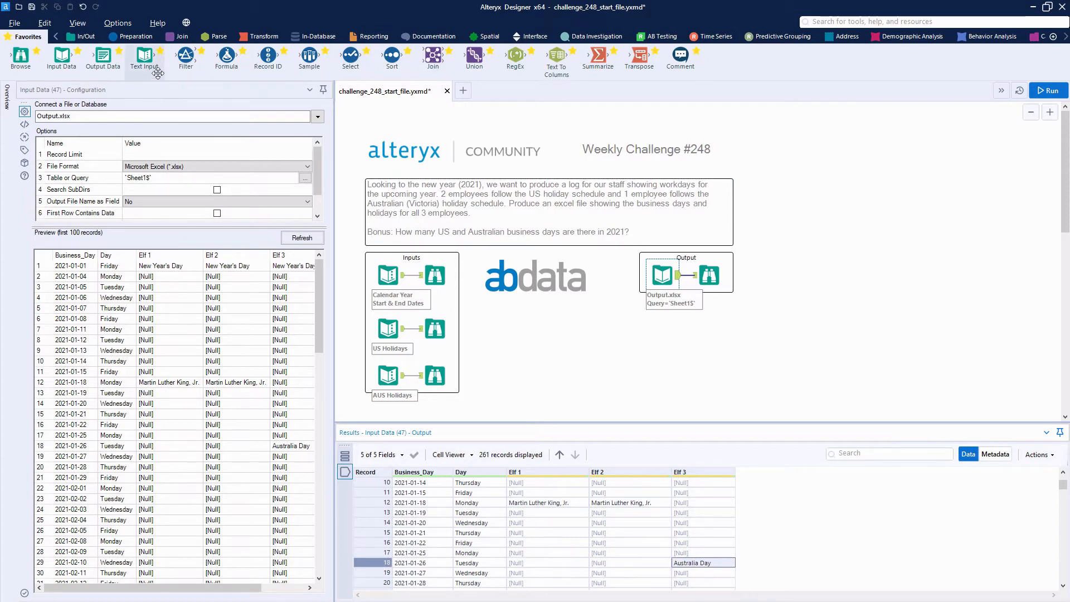
Examine the begin and end dates held in the Calendar Year input.
click(404, 275)
click(390, 275)
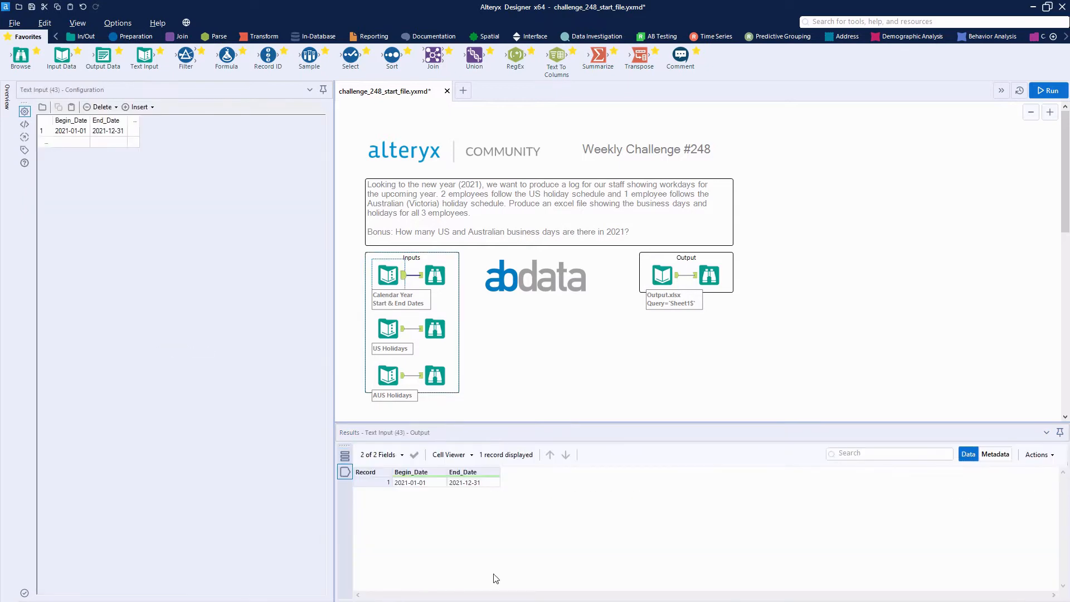
click(423, 483)
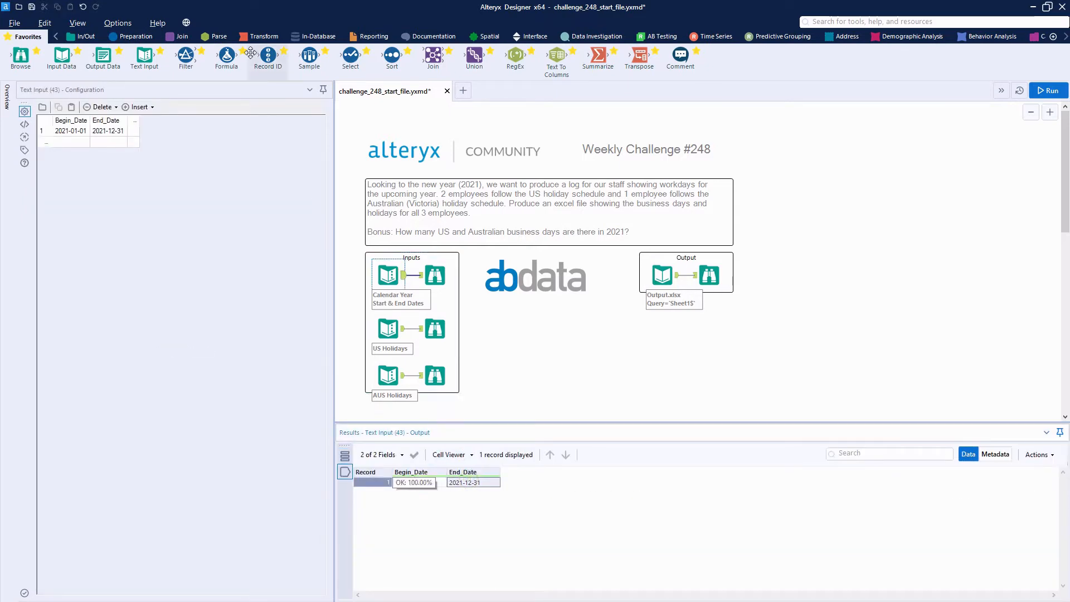
Add a Generate Rows tool to the empty canvas area below the abdata logo.
click(121, 39)
drag(227, 58, 502, 318)
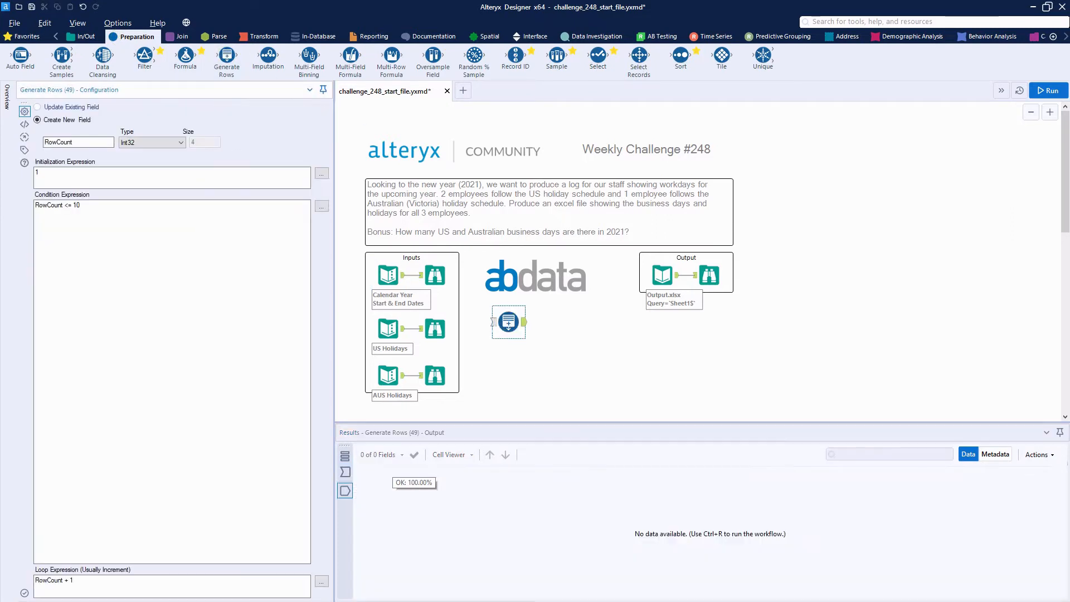
scroll(504, 319, up, 2)
scroll(515, 320, up, 1)
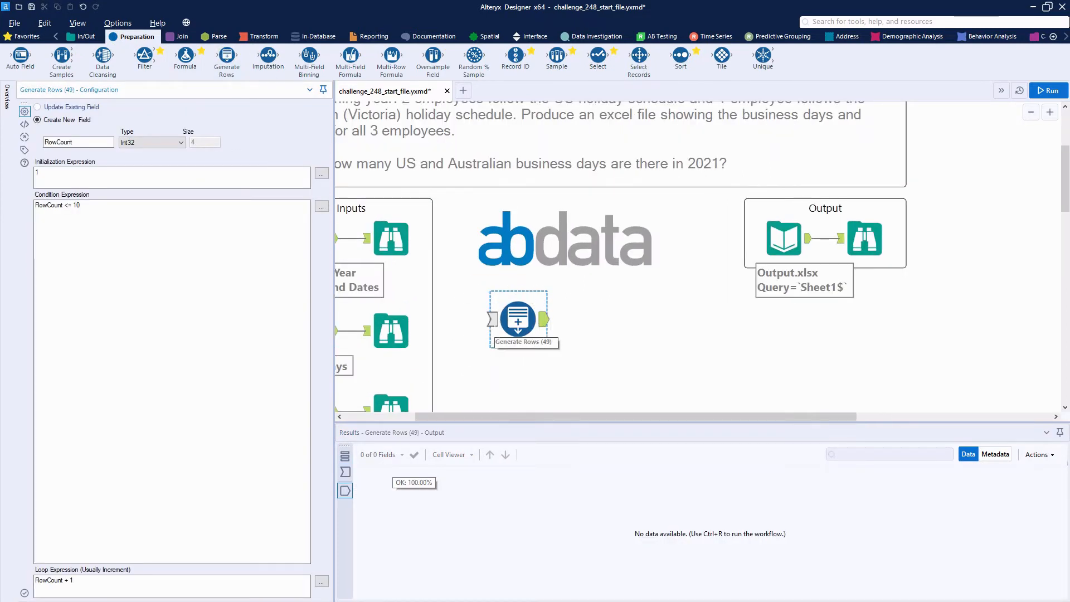
click(492, 320)
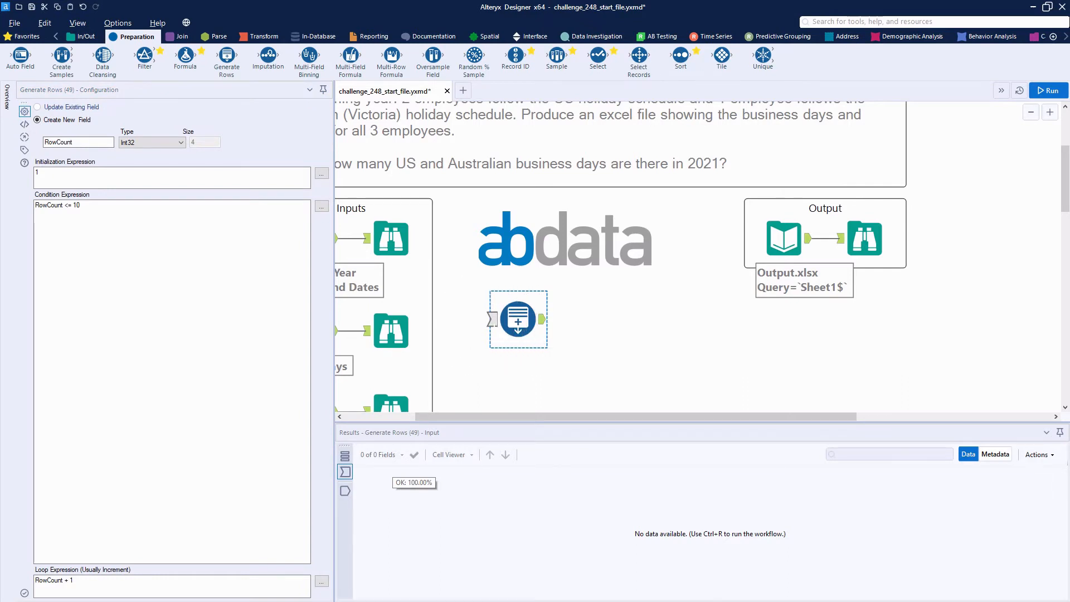
Name the new field of the Generate Rows tool Date and set its type to Date.
drag(78, 142, 27, 141)
text(d)
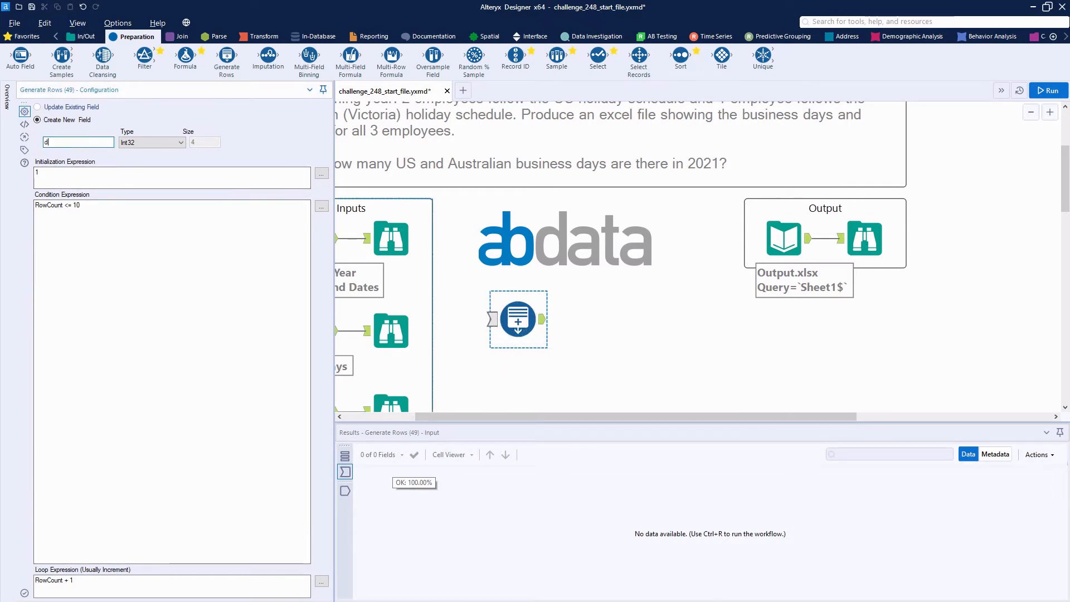
text(AT)
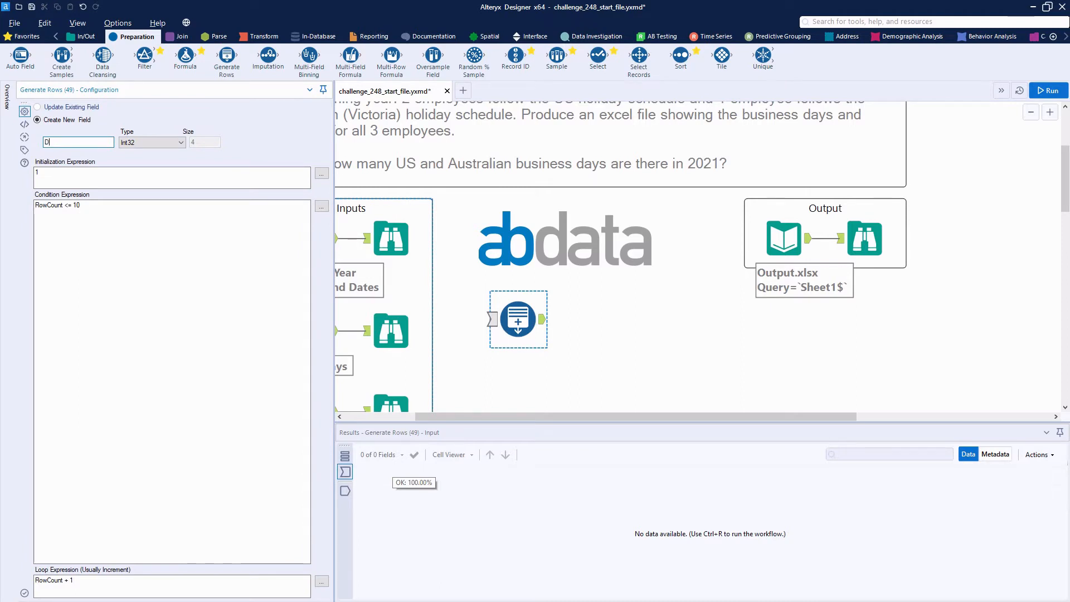
text(e)
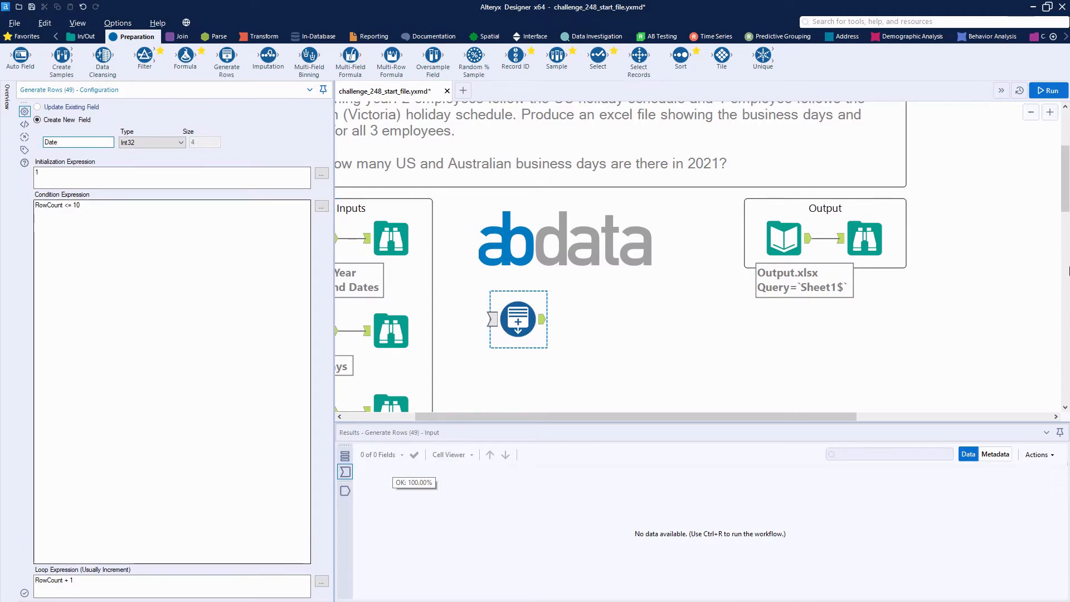
click(166, 142)
click(151, 240)
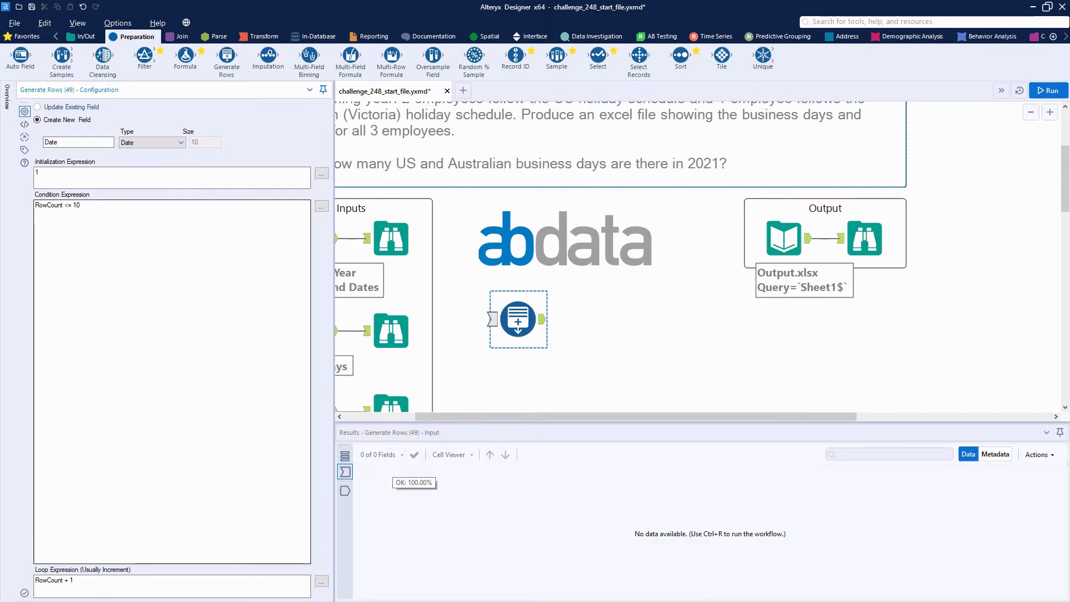
Set the initialization expression to '2021-01-01' and the condition expression to [Date] <= '2021-12-31'.
drag(64, 178, 14, 166)
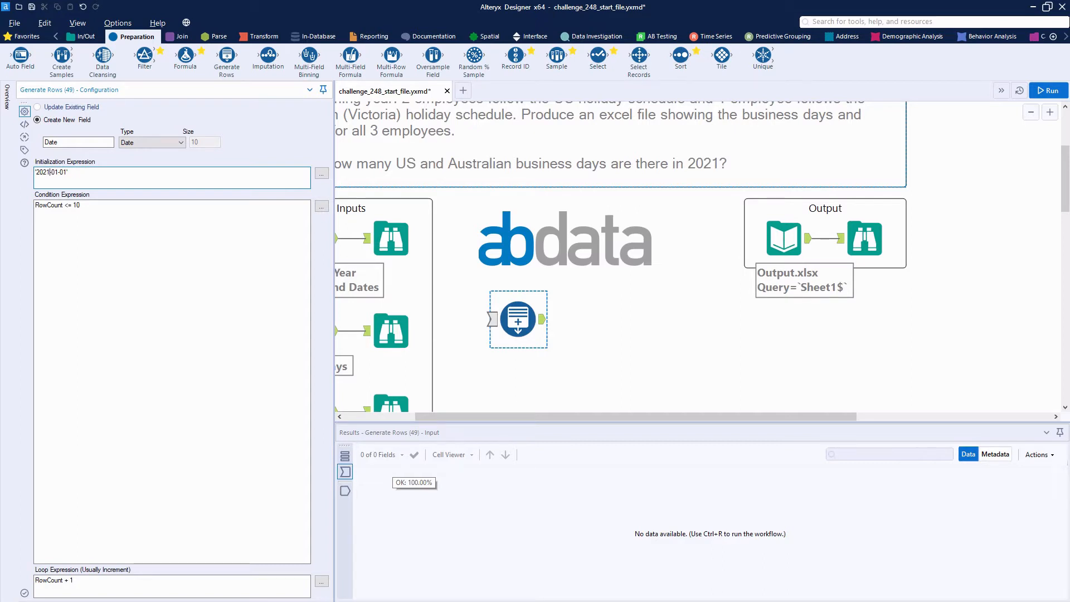
double_click(62, 206)
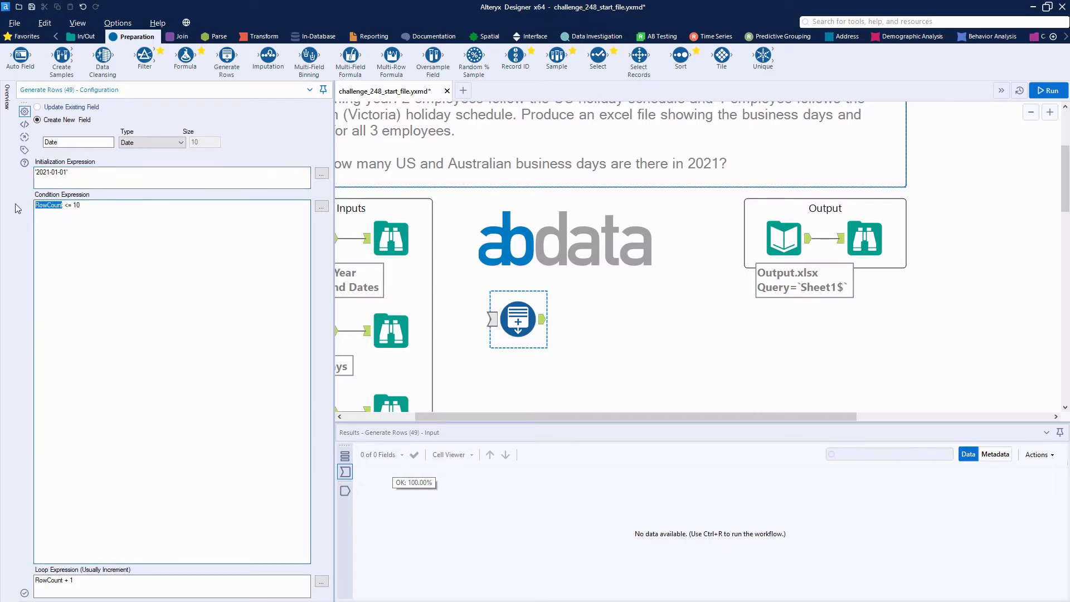
key(BackSpace)
text([Da)
key(BackSpace)
key(BackSpace)
text(')
Replace the default loop expression with the DateTimeAdd function in the formula editor.
drag(35, 580, 86, 580)
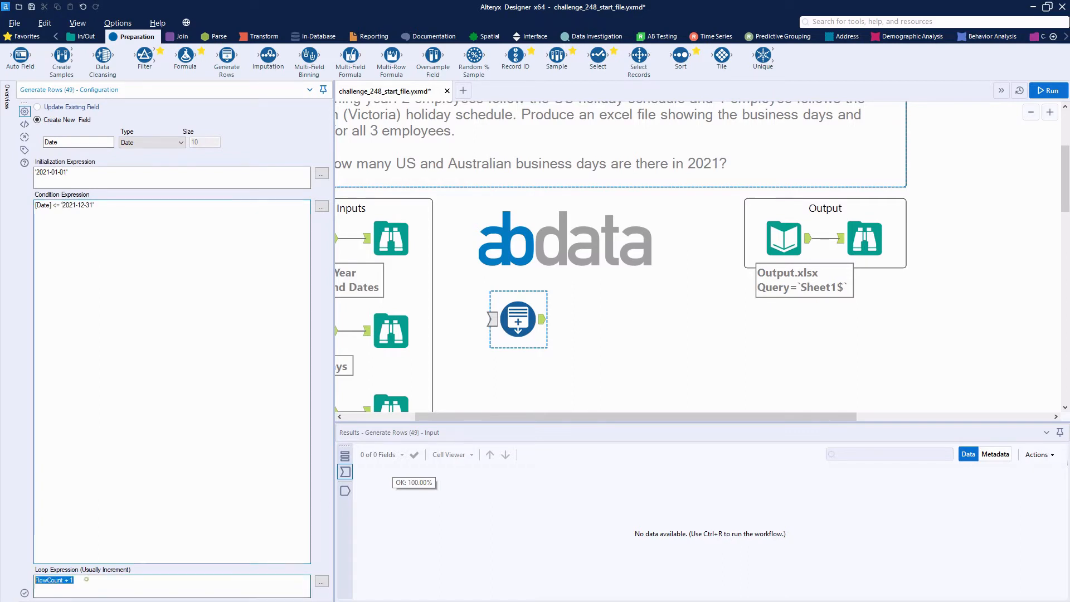
key(BackSpace)
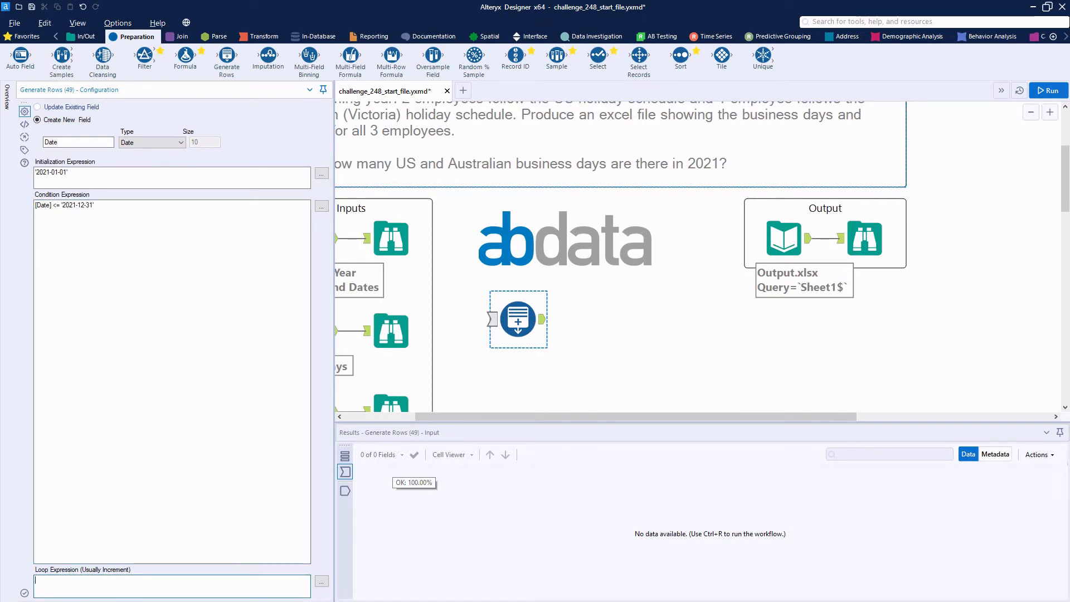
click(321, 582)
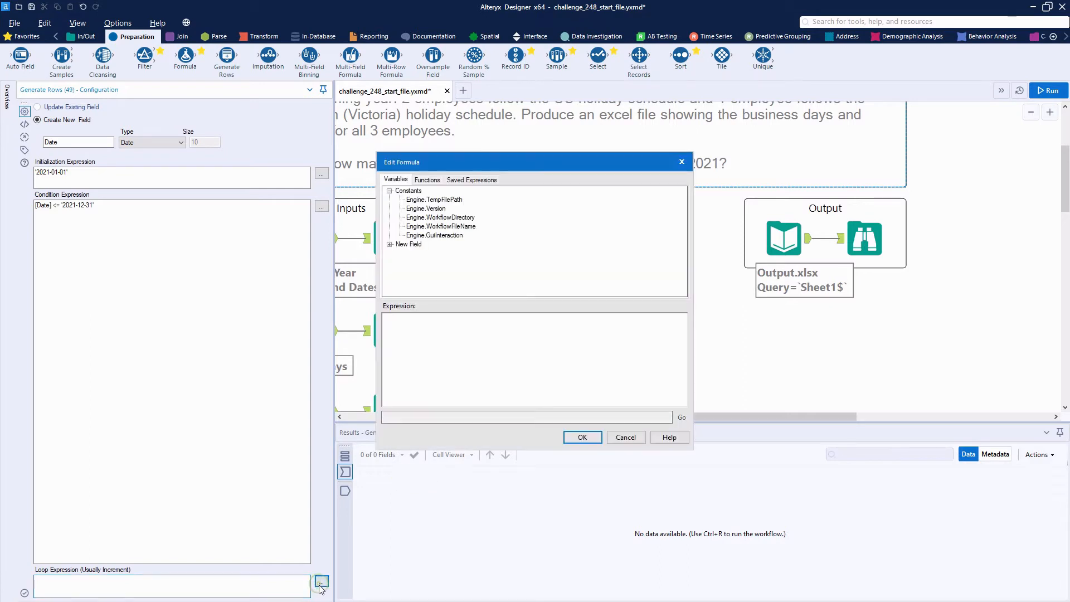
click(427, 180)
double_click(396, 210)
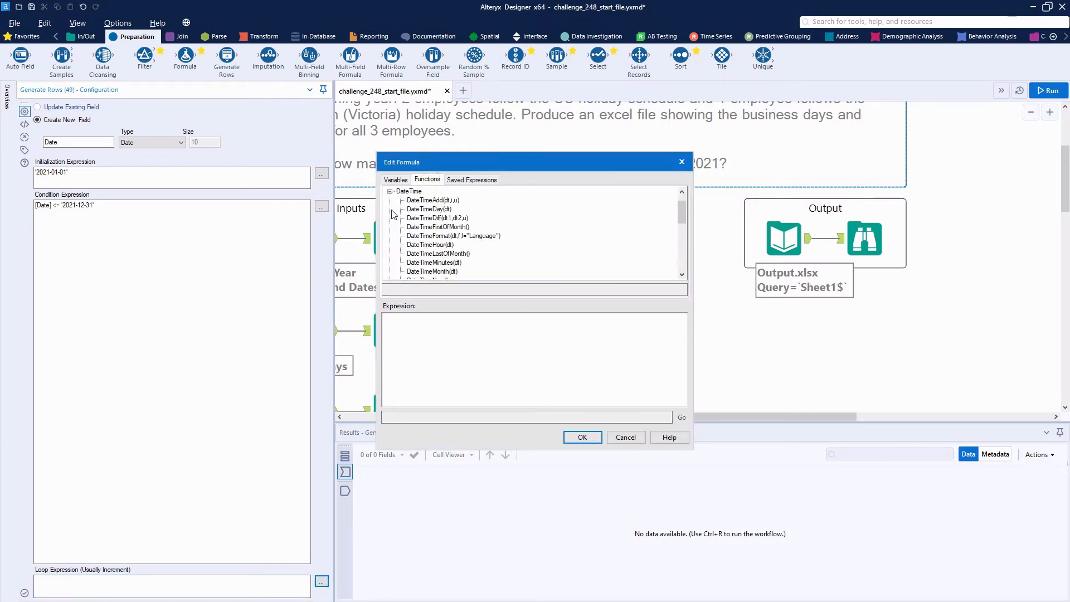
double_click(443, 200)
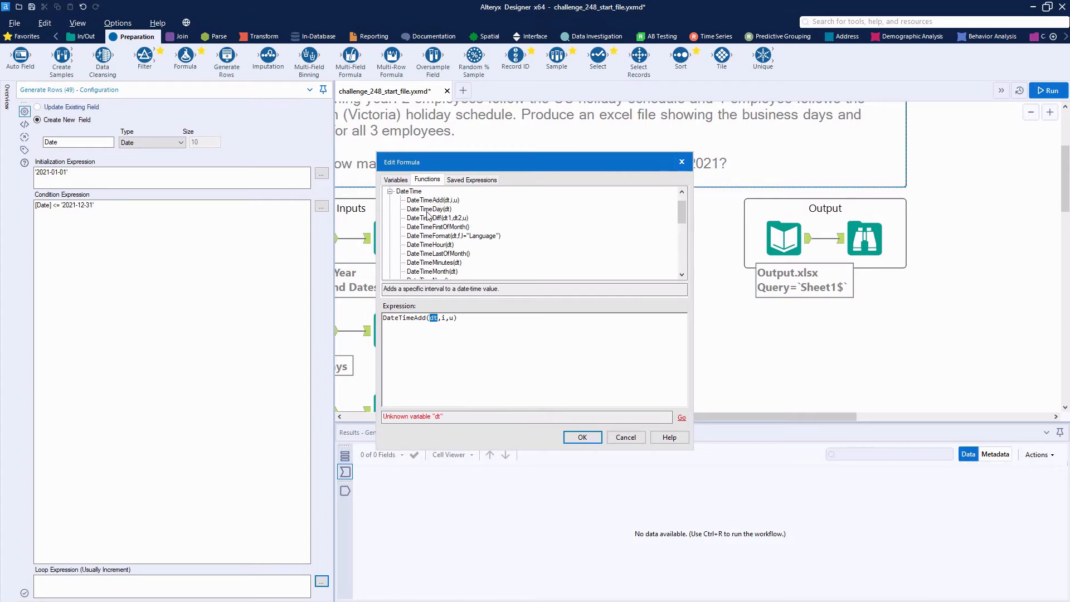
Complete the loop expression as DateTimeAdd([Date],1,'days') and run the workflow.
click(395, 181)
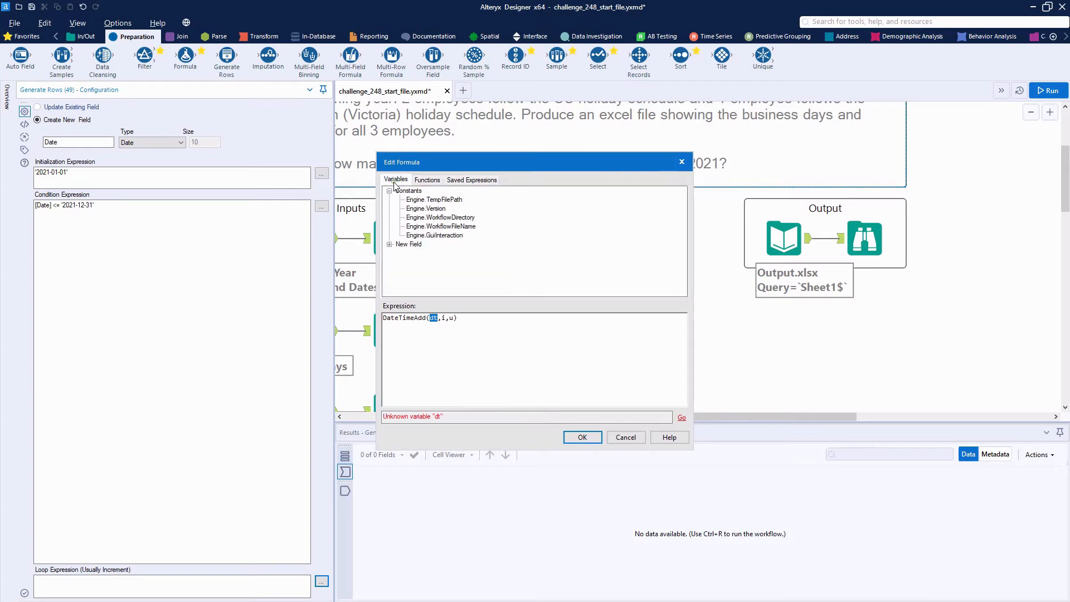
click(389, 244)
click(413, 254)
double_click(413, 253)
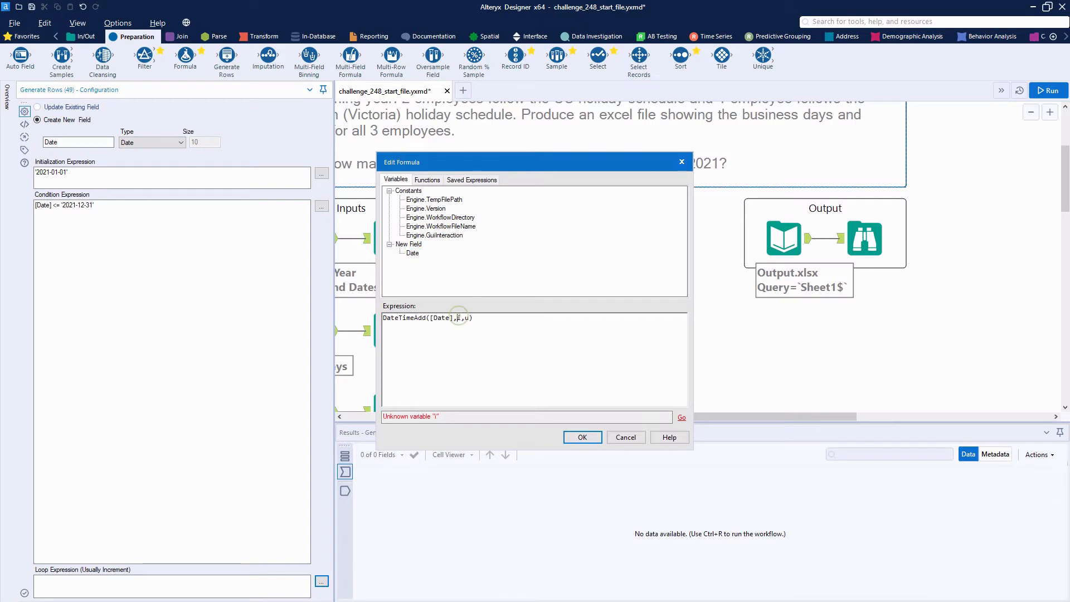
text(1)
key(Delete)
text('')
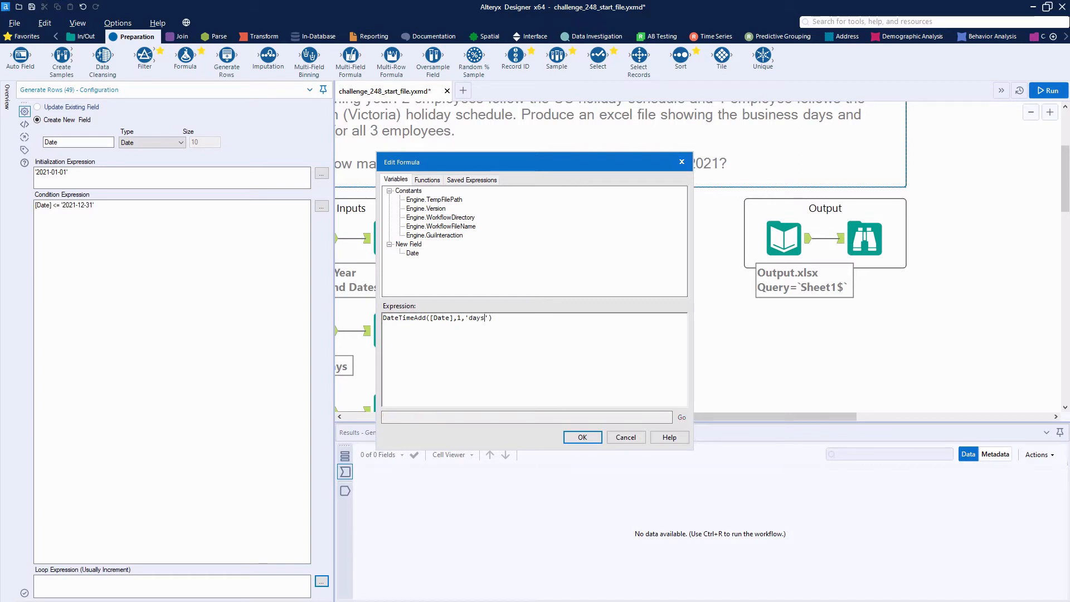
click(582, 437)
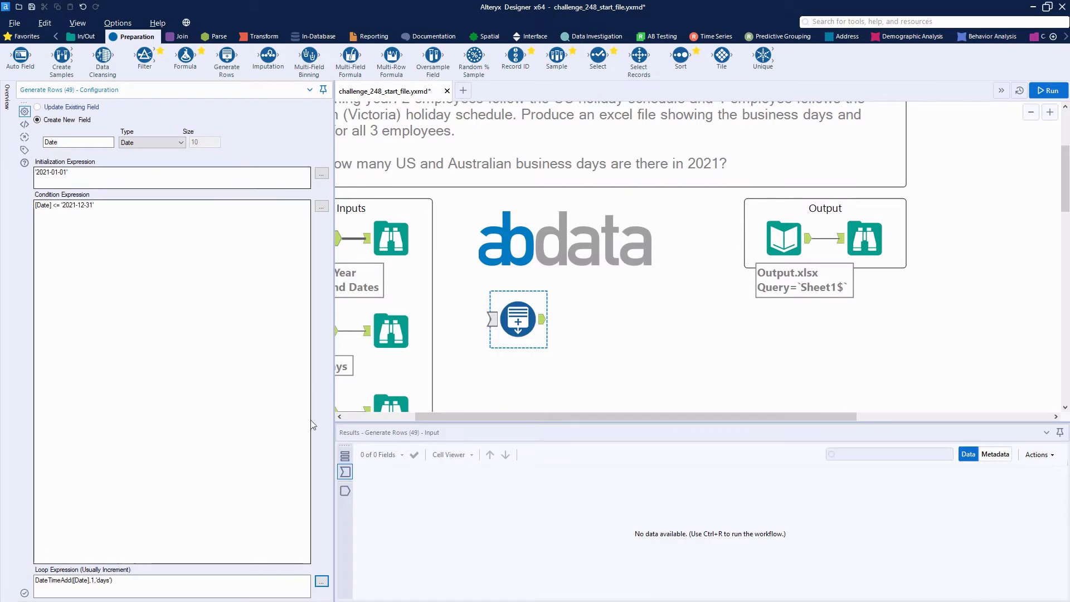
click(1049, 90)
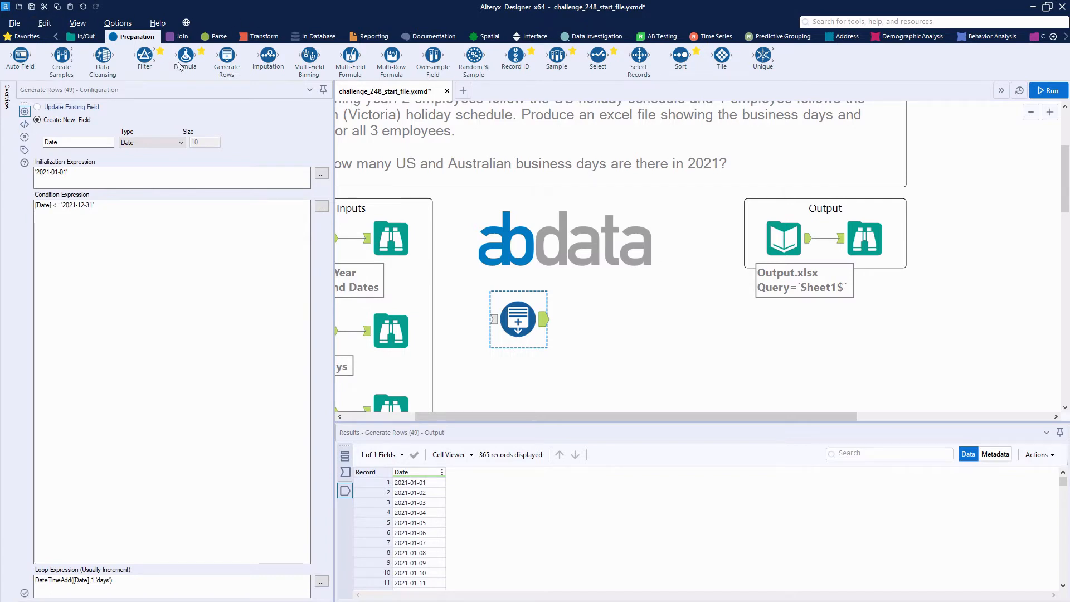
Connect a Formula tool after Generate Rows and give it a new output column named Day.
drag(184, 59, 609, 316)
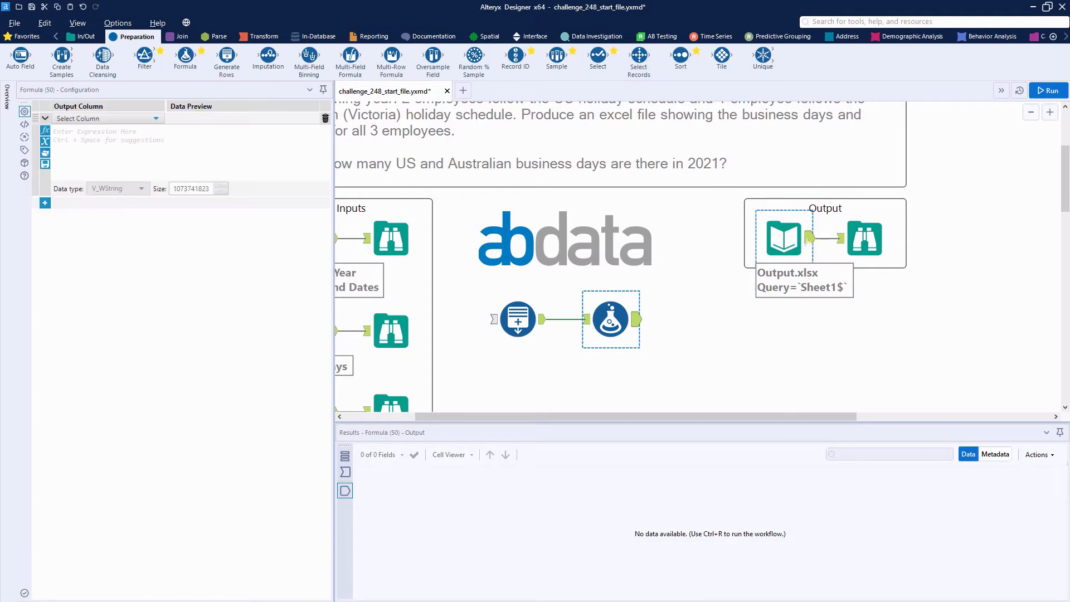
click(806, 244)
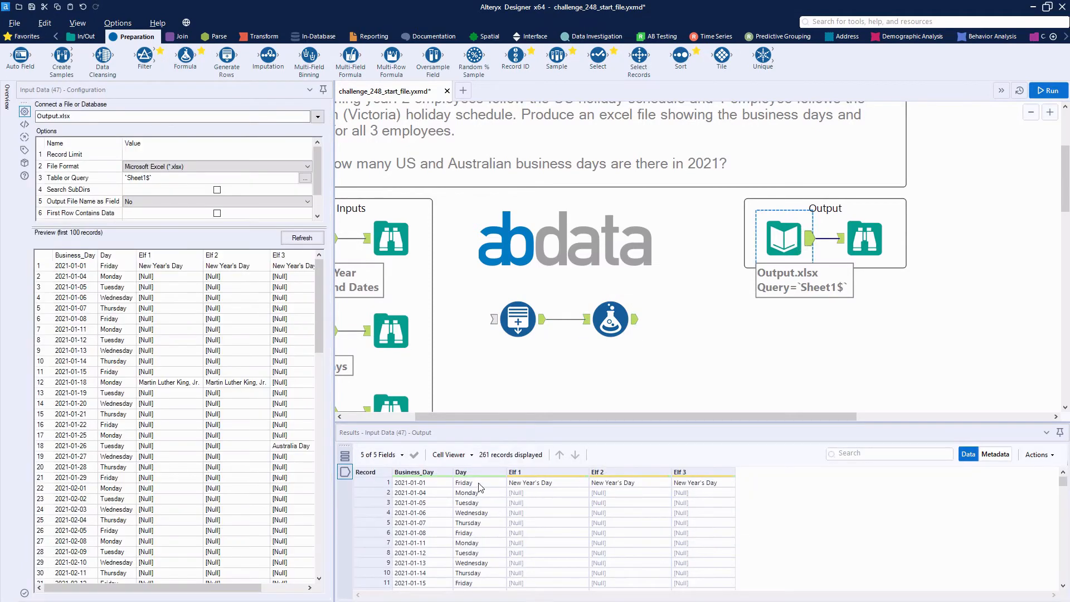
click(610, 319)
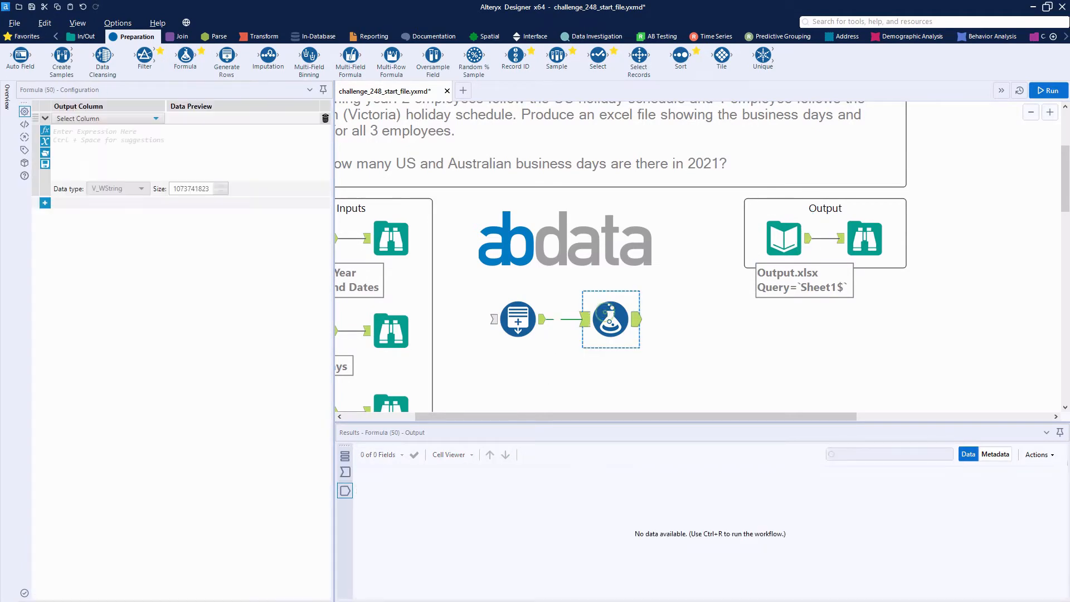
click(128, 119)
click(78, 131)
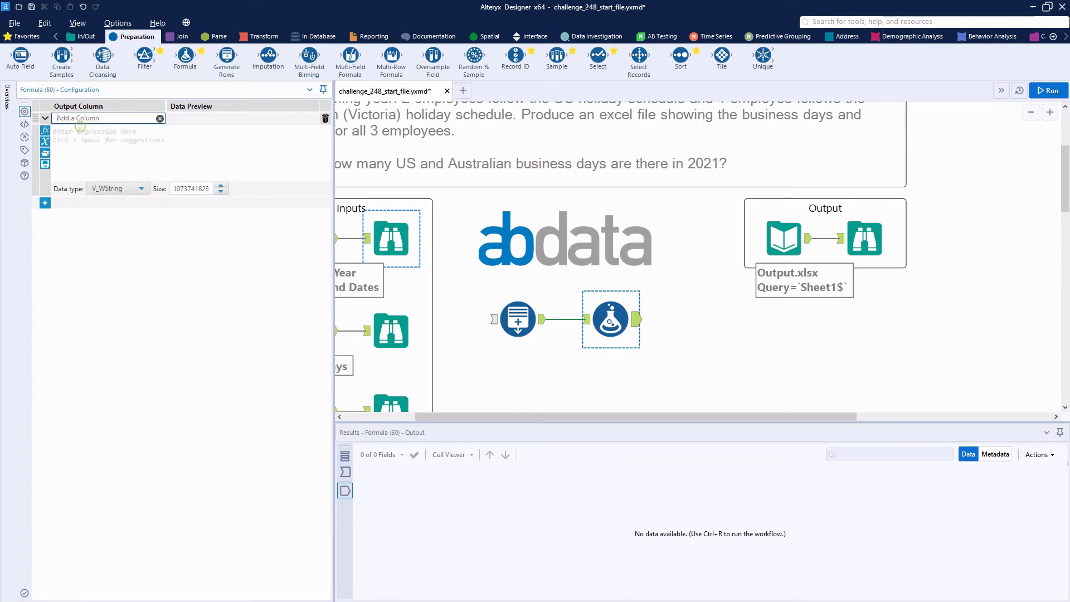
text(Day)
Insert the DateTimeFormat function into the Day expression with [Date] as its date argument.
click(103, 126)
text(Da)
text(tetimef)
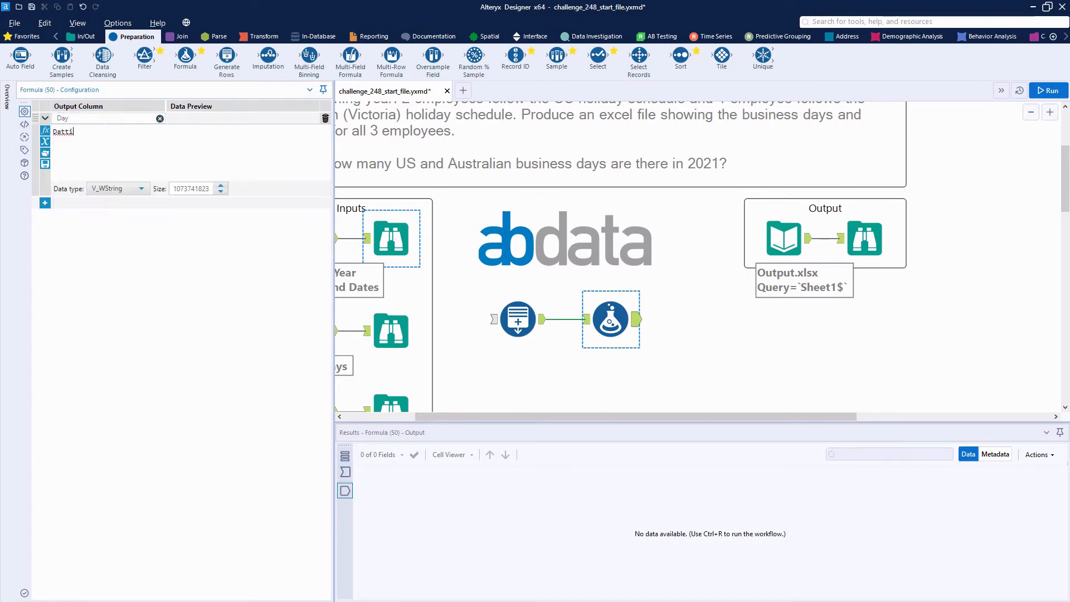
text(orm)
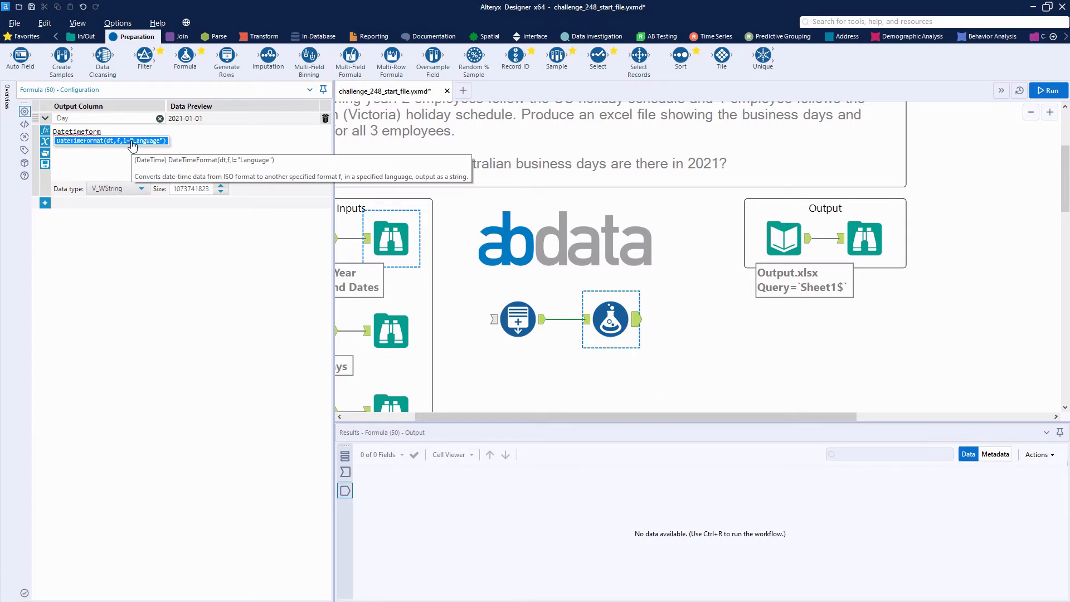
click(114, 141)
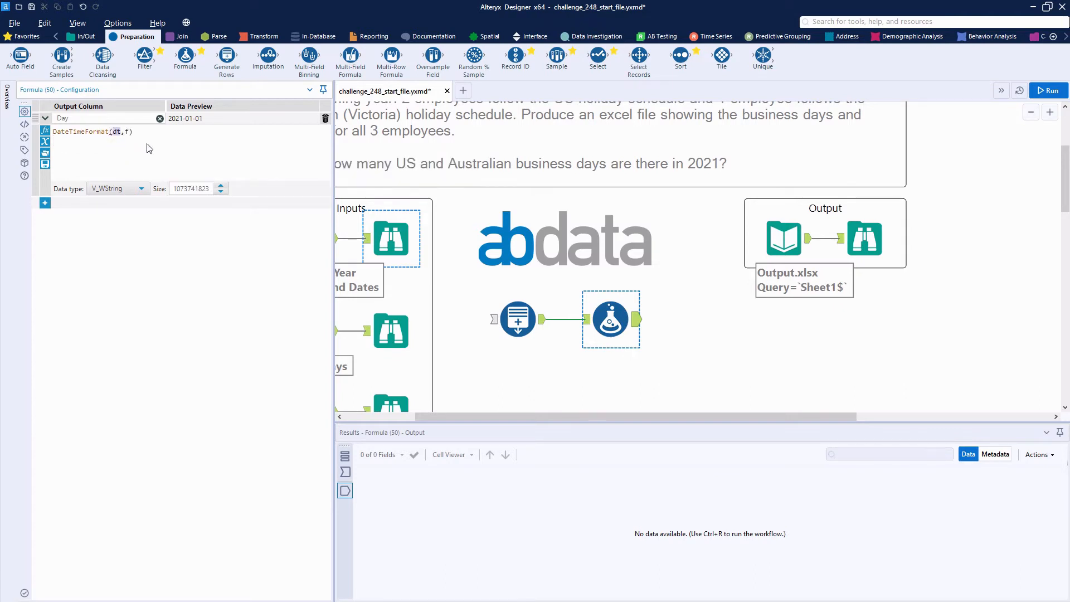
text(date)
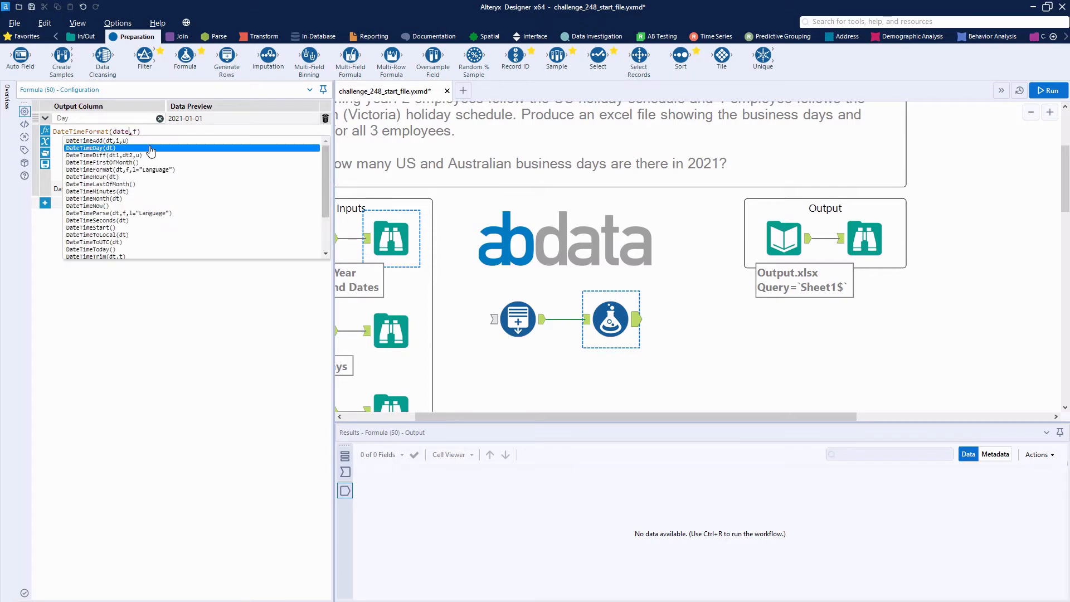
scroll(151, 150, down, 3)
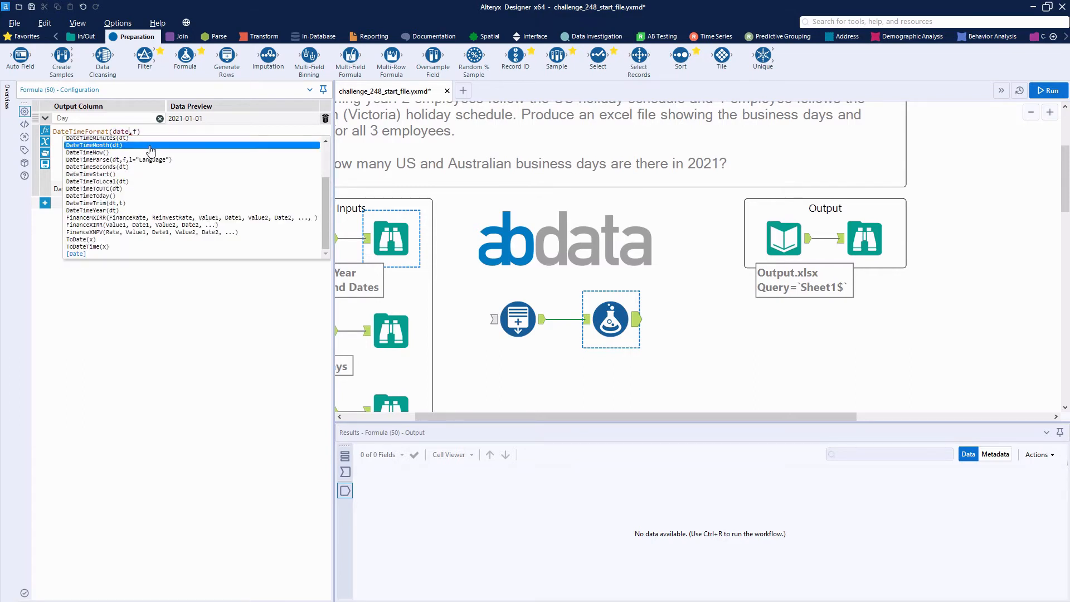
click(107, 254)
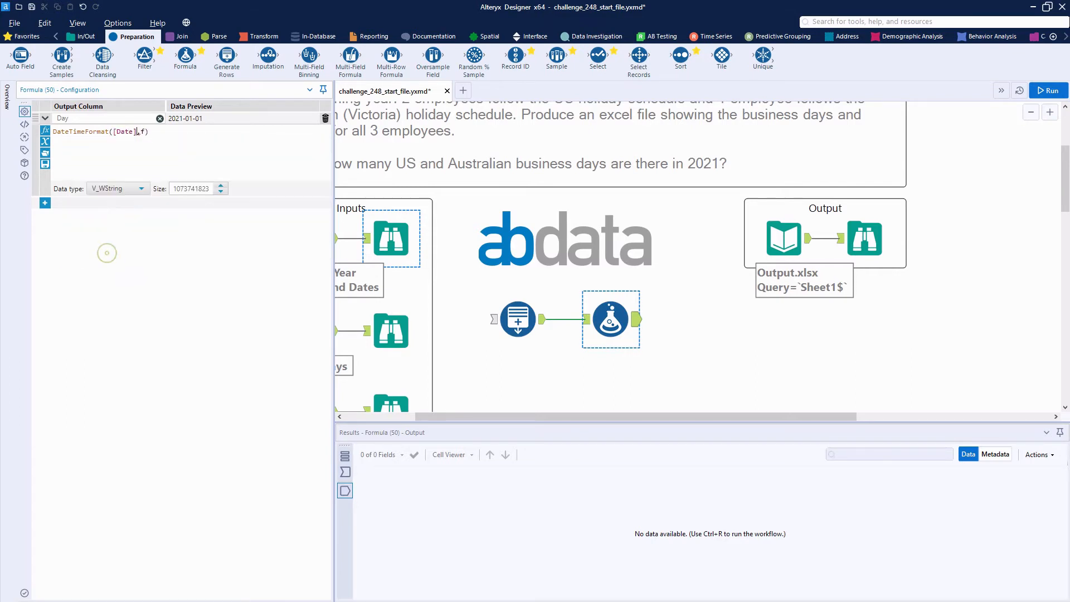
Set the format argument to "%A" so the expression reads DateTimeFormat([Date],"%A"), and run the workflow.
click(144, 133)
text("%A)
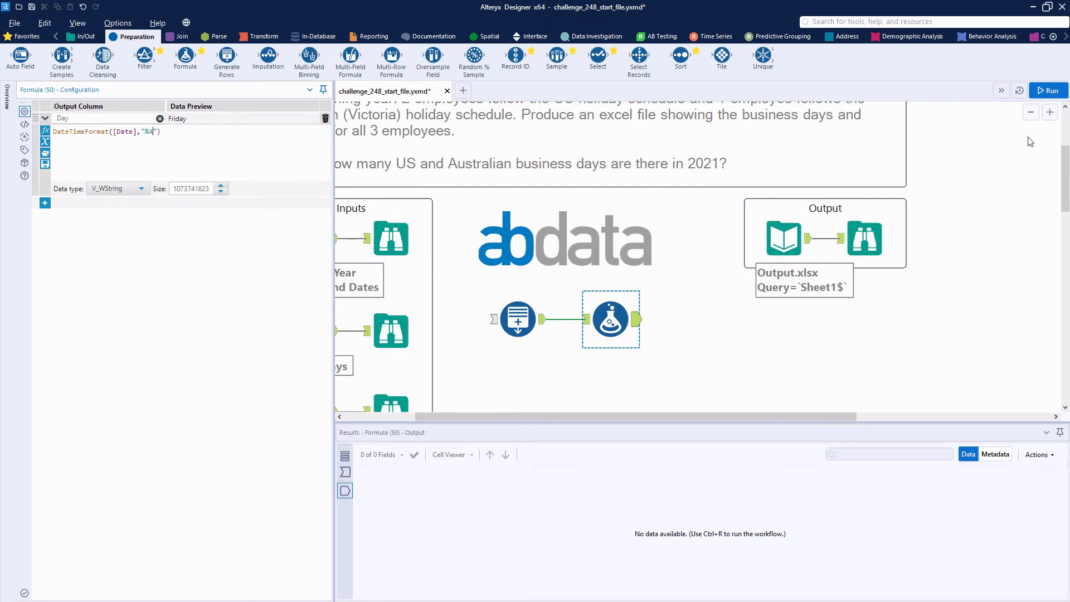
click(1040, 90)
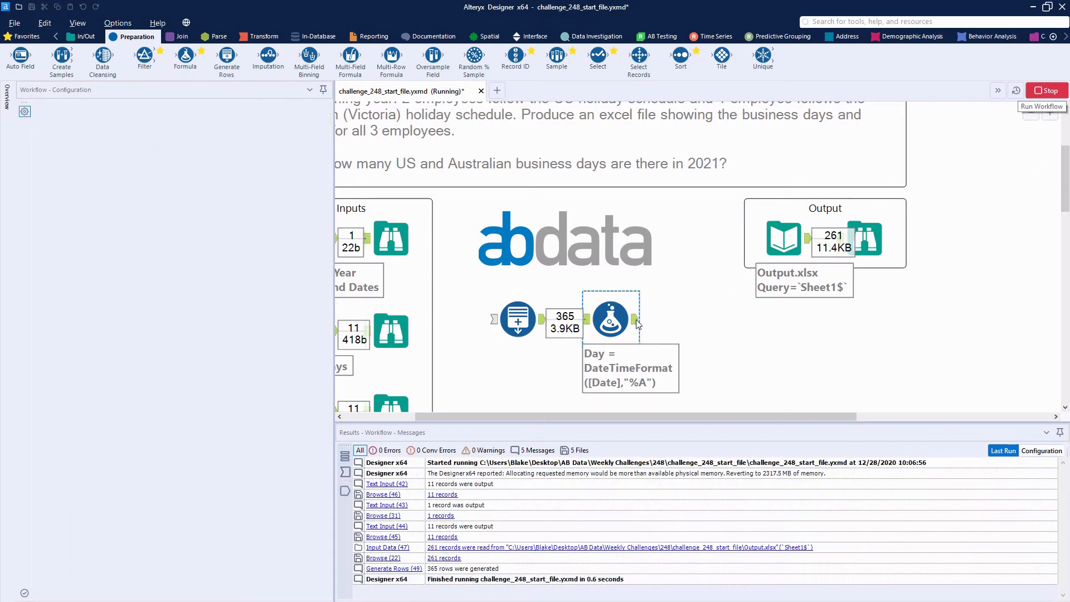
click(475, 483)
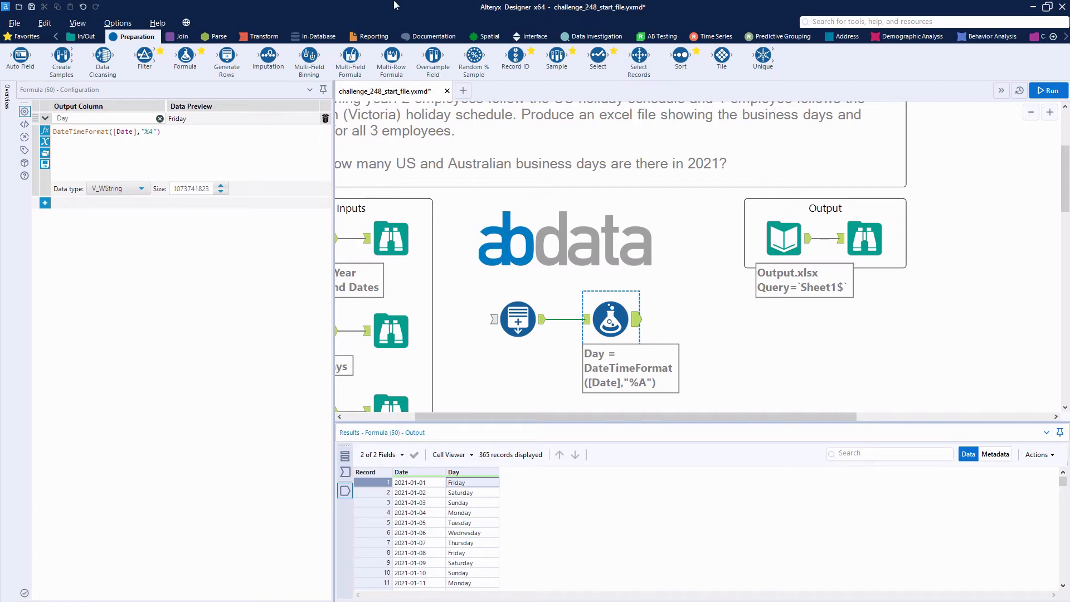
Connect a Filter tool after the Formula tool and base its basic condition on Day with the Equals operator.
drag(144, 56, 707, 320)
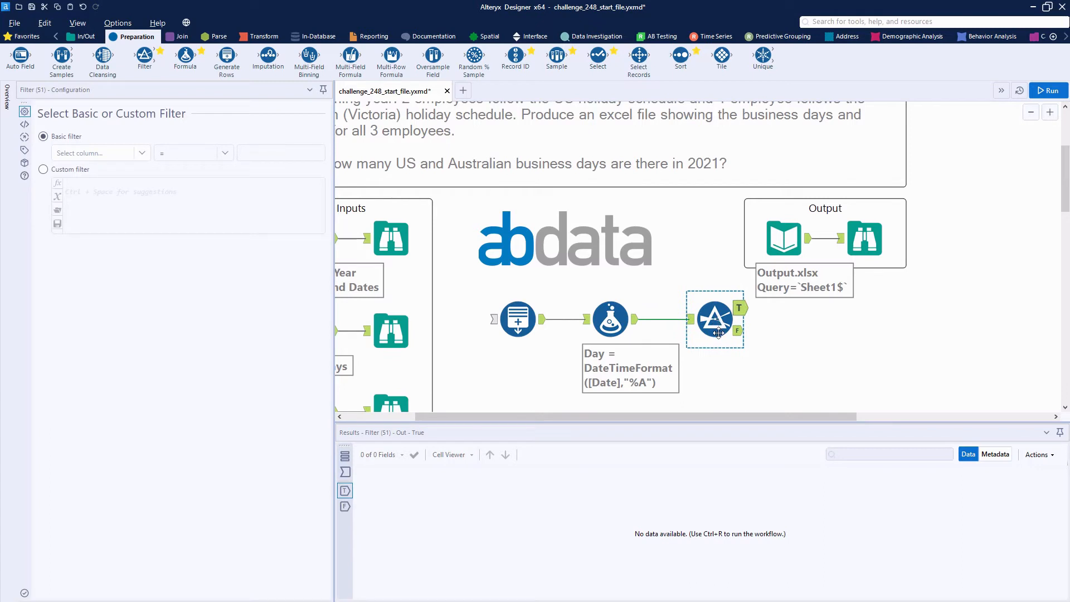
click(102, 152)
click(101, 188)
click(193, 153)
click(178, 165)
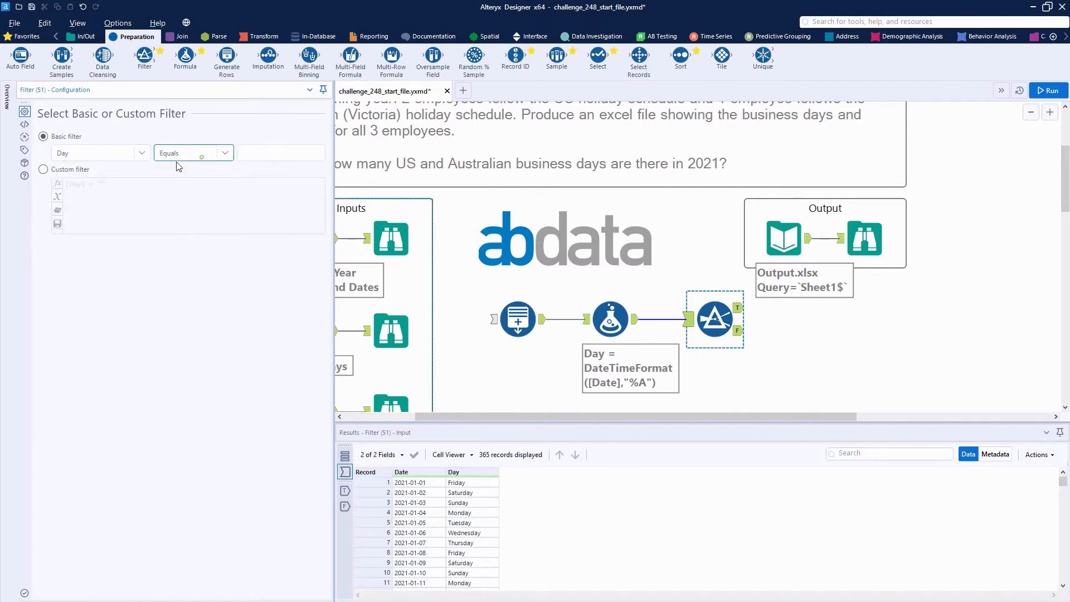
Switch to a custom filter with the expression [Day] NOT IN ("SATURDAY","SUNDAY").
click(44, 168)
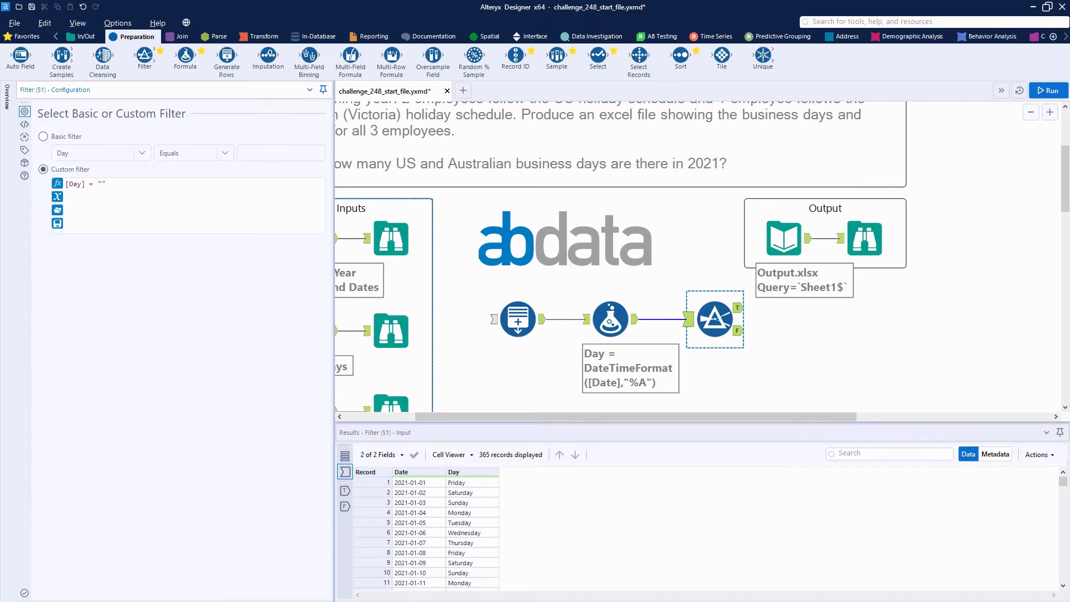
text(IN)
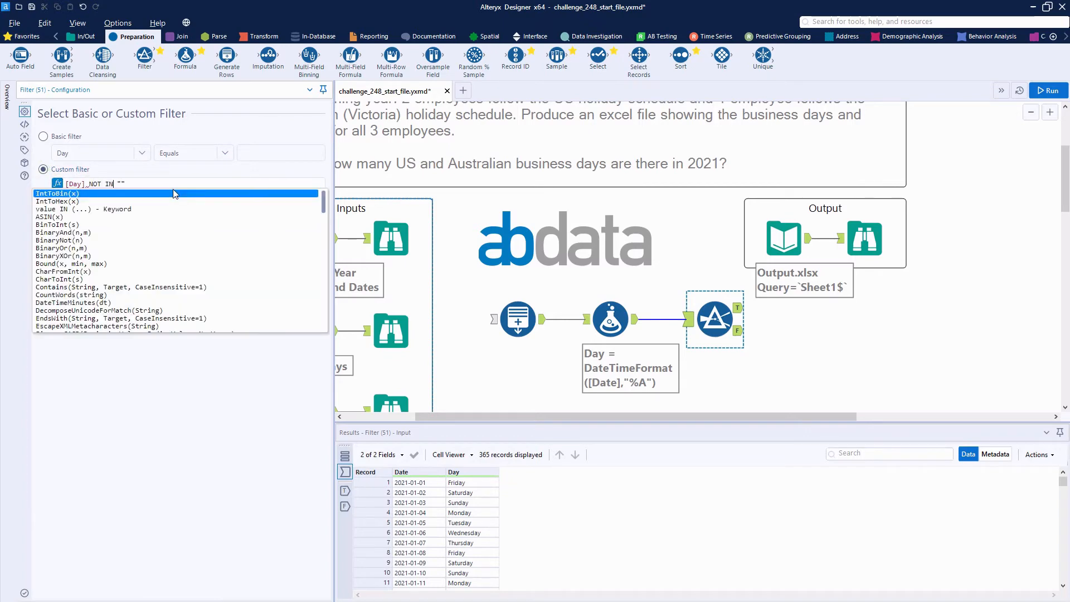
click(119, 184)
text(()
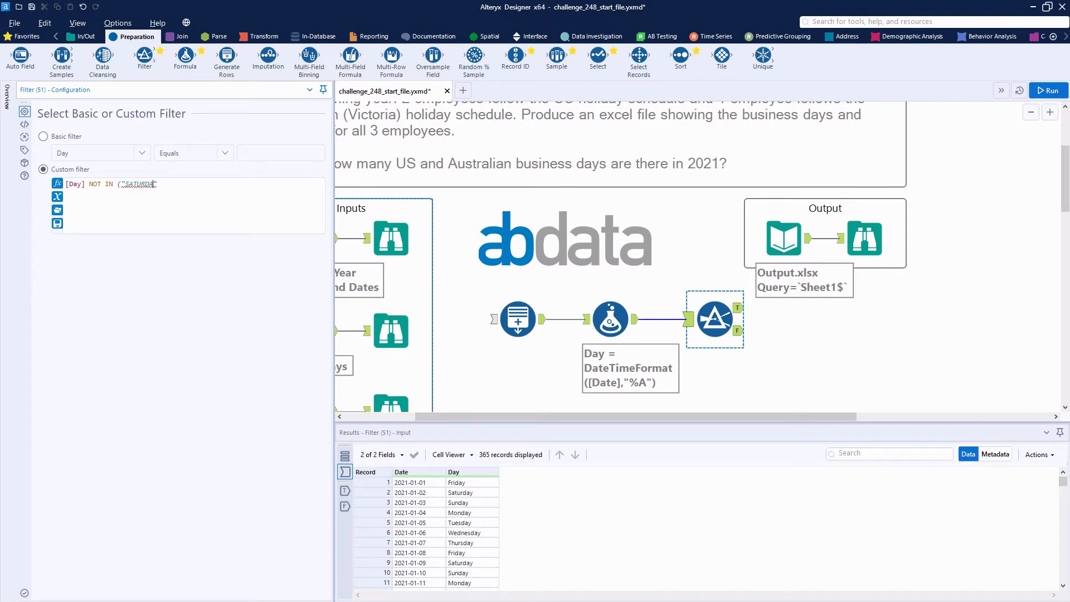
text("SUNDAY))
Run the workflow and inspect the Filter tool's False and True outputs.
click(1048, 90)
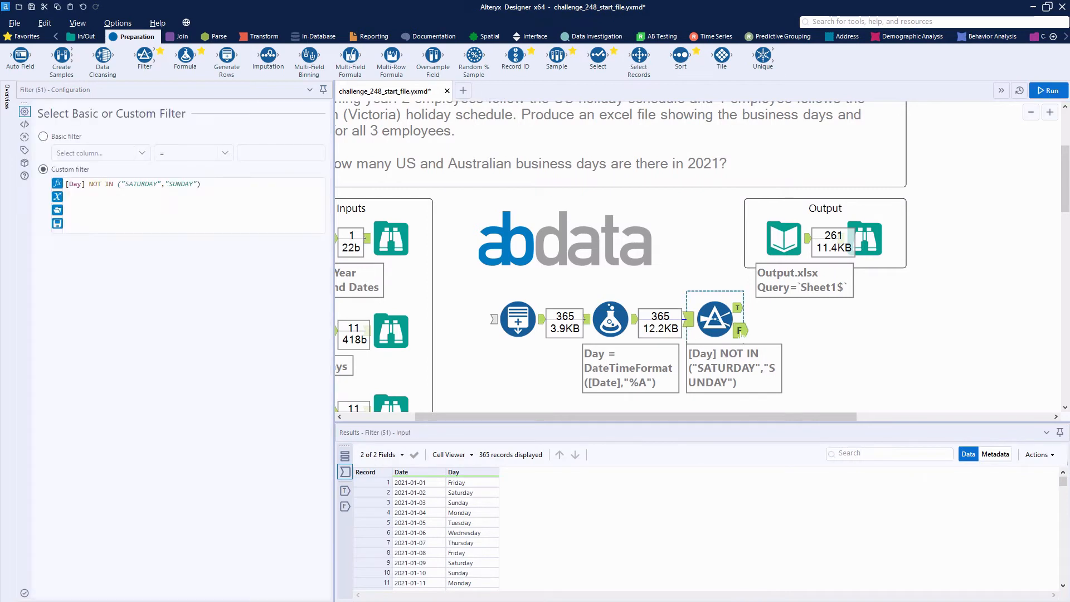
click(740, 331)
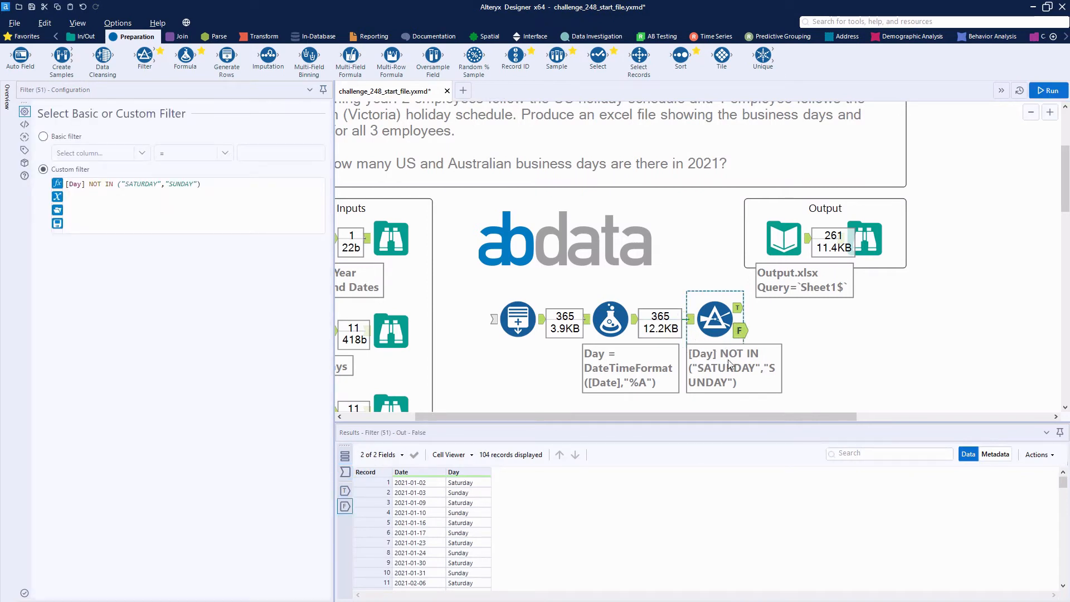
click(738, 309)
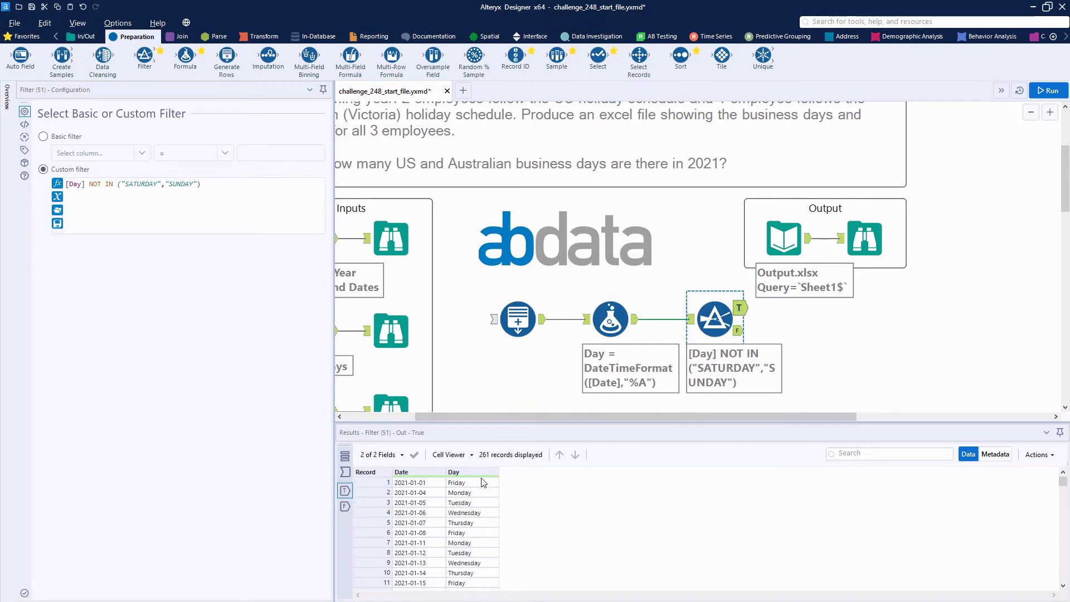
Connect a Select tool to the Filter's True output and rename the Date field to Holiday_Date.
scroll(751, 361, down, 1)
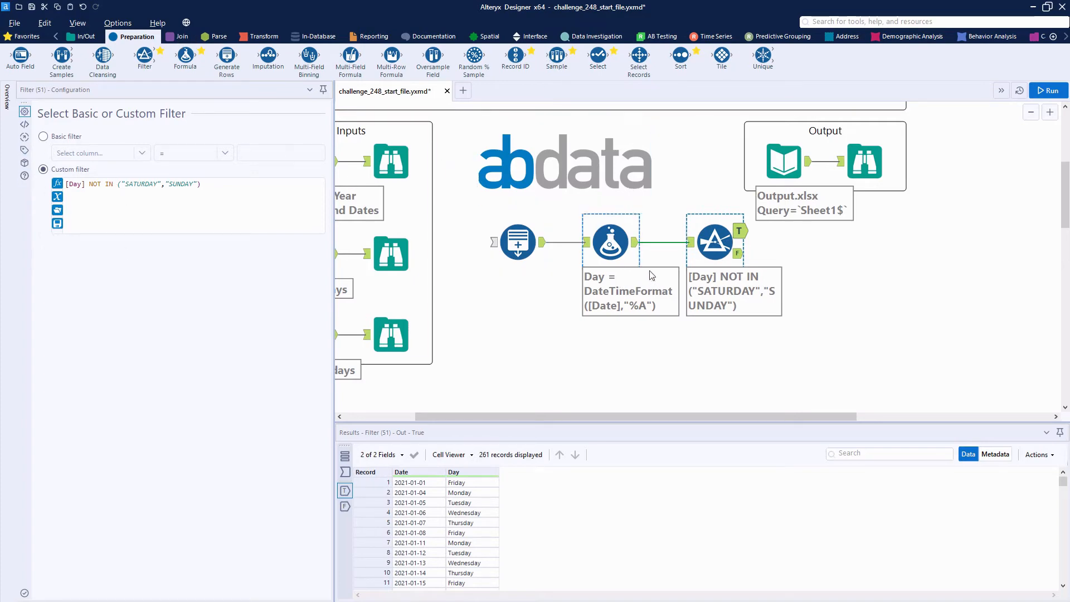
drag(598, 55, 841, 253)
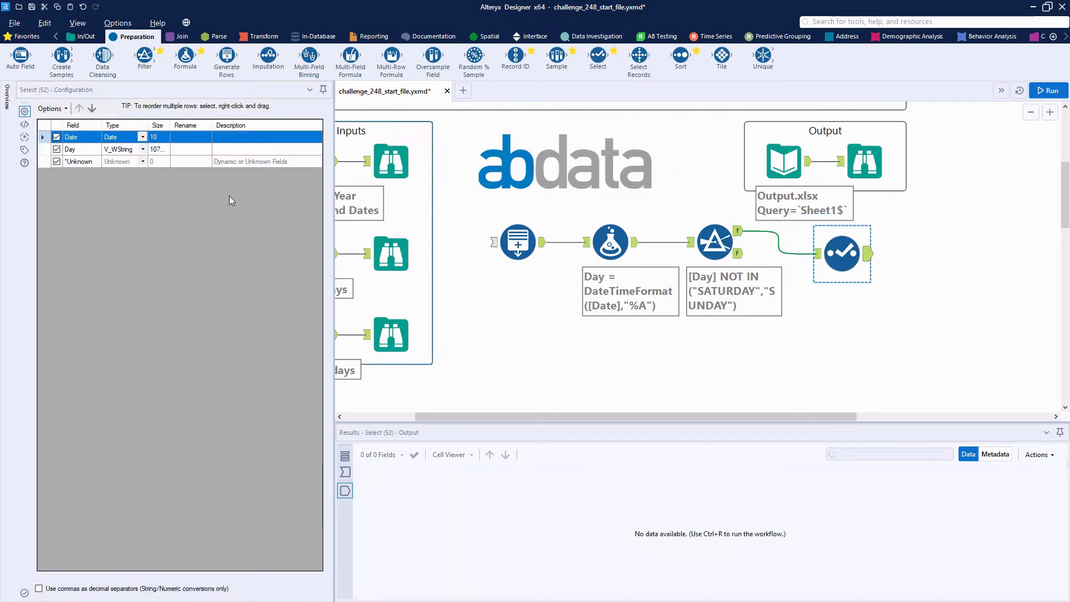
click(189, 135)
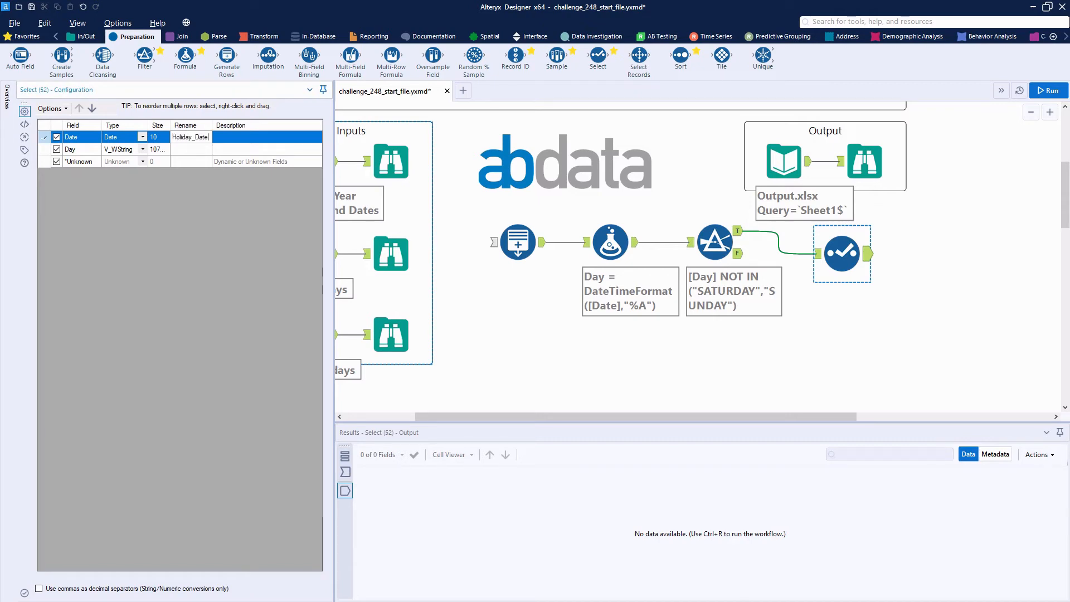
text(Holiday_Date)
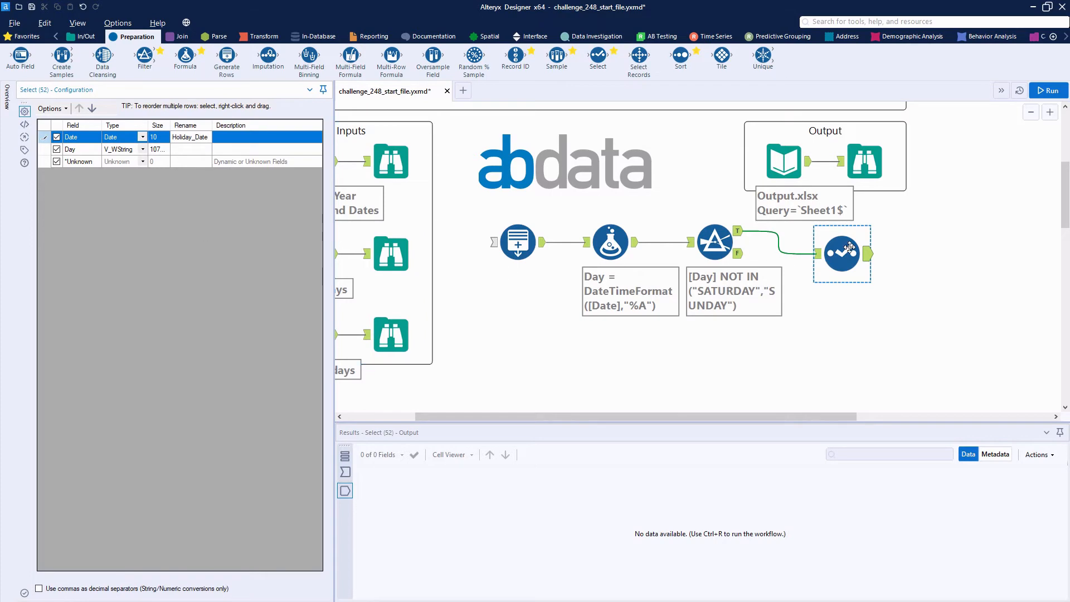
drag(828, 258, 851, 257)
Run the workflow and compare the expected Output.xlsx data with the Select tool's results.
click(1050, 92)
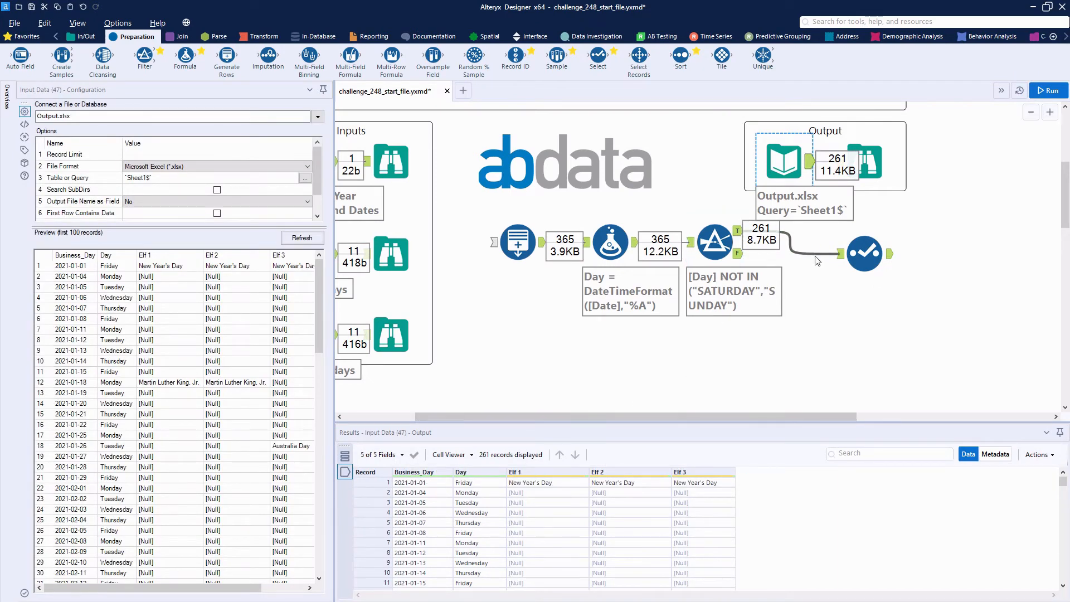
click(391, 335)
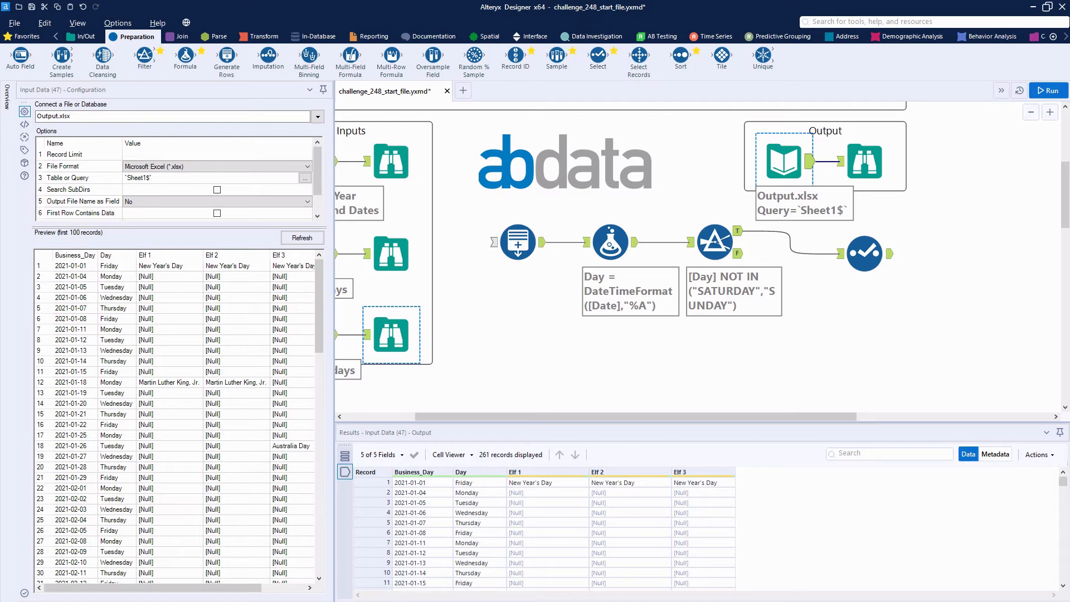
click(864, 254)
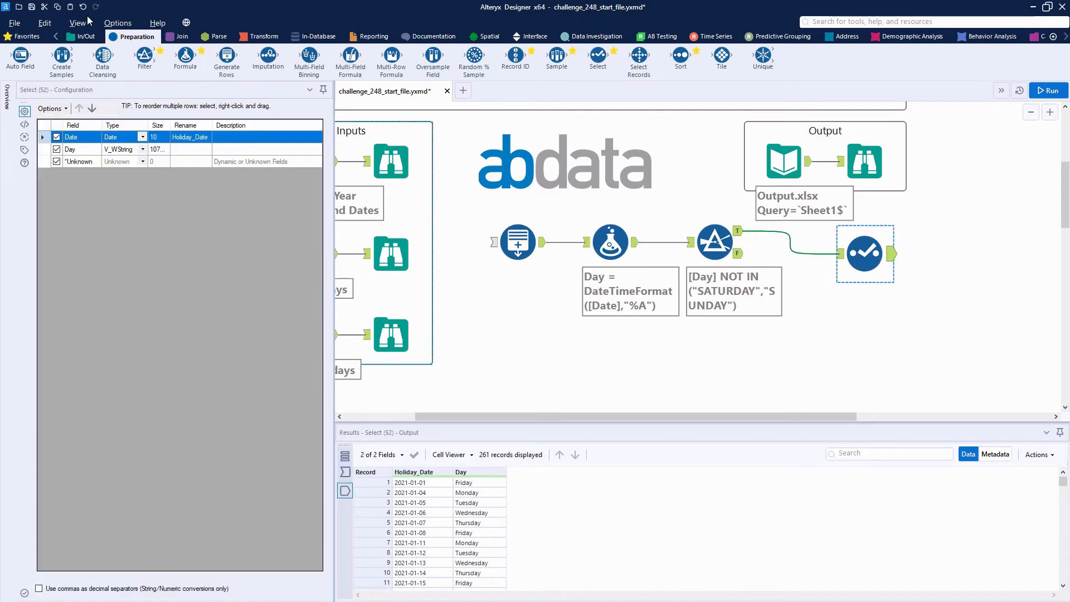
Connect a Join tool after Select and link the US Holidays input to its right anchor.
click(179, 39)
drag(144, 54, 934, 266)
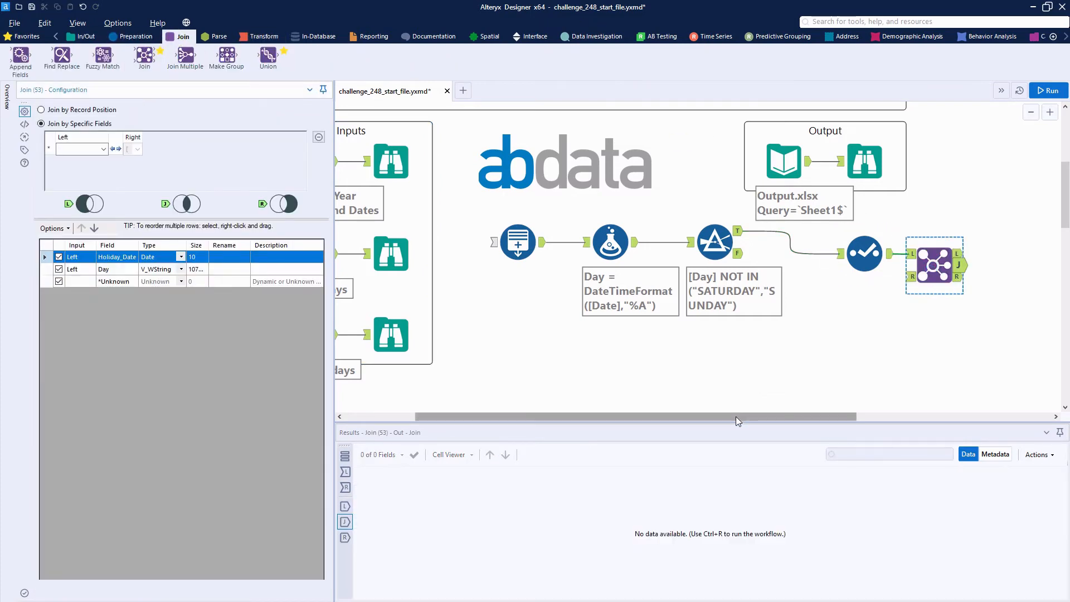
drag(736, 416, 662, 418)
scroll(692, 351, down, 2)
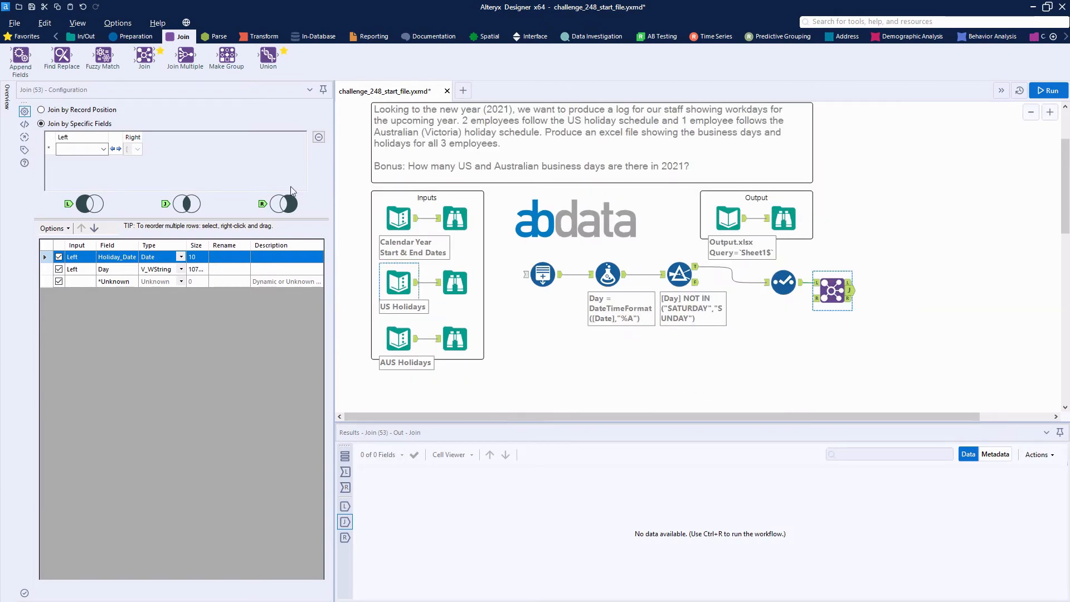
drag(417, 282, 872, 294)
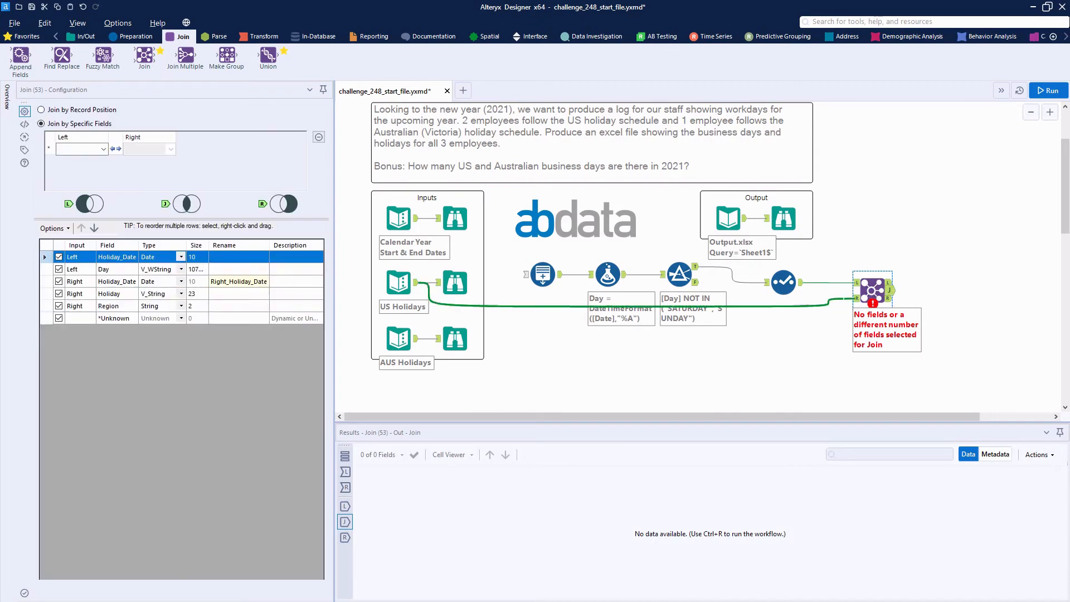
Make the connection from US Holidays to the Join tool wireless.
right_click(842, 300)
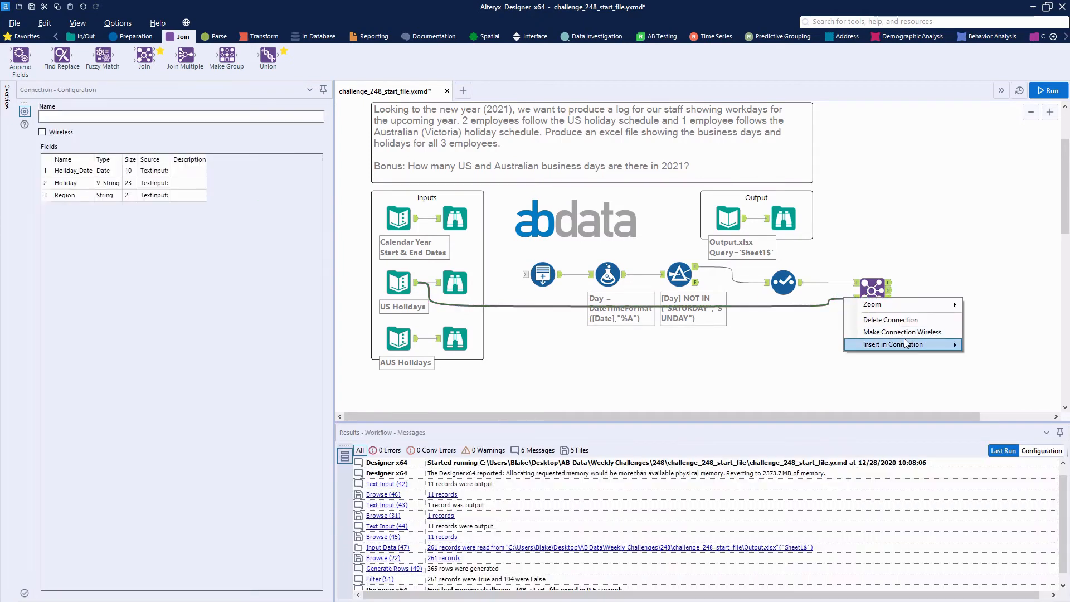
key(ctrl)
key(ctrl)
click(909, 331)
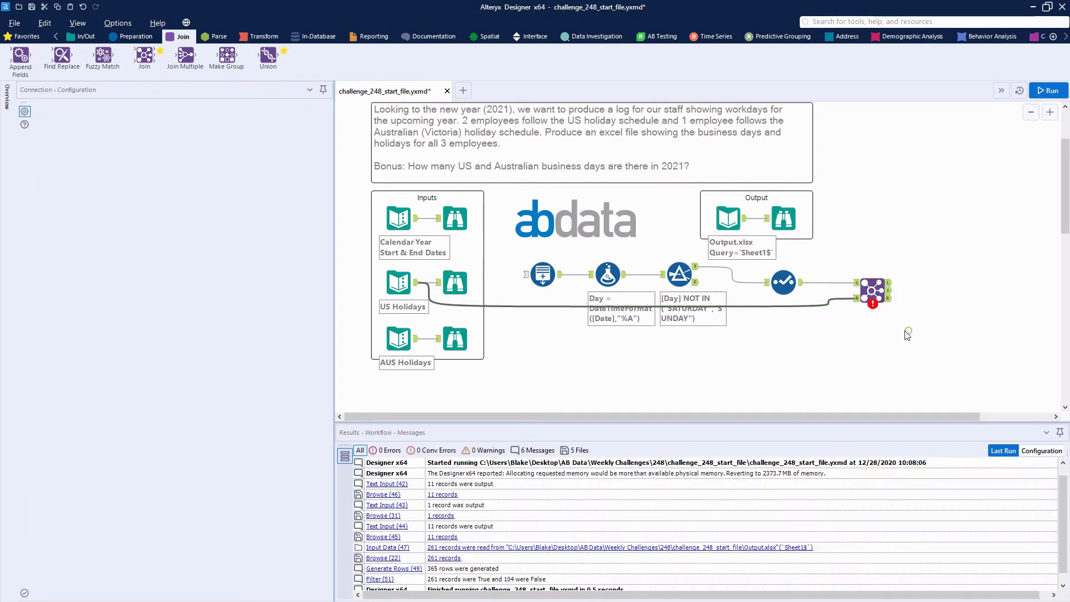
Configure the Join to match the left and right inputs on Holiday_Date.
click(879, 294)
click(93, 156)
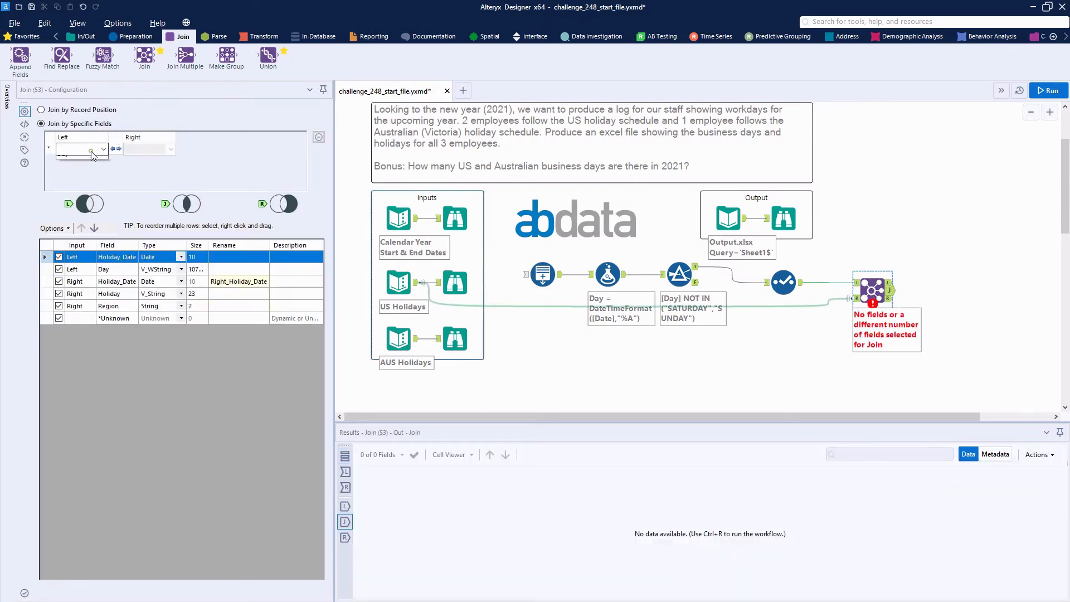
click(78, 162)
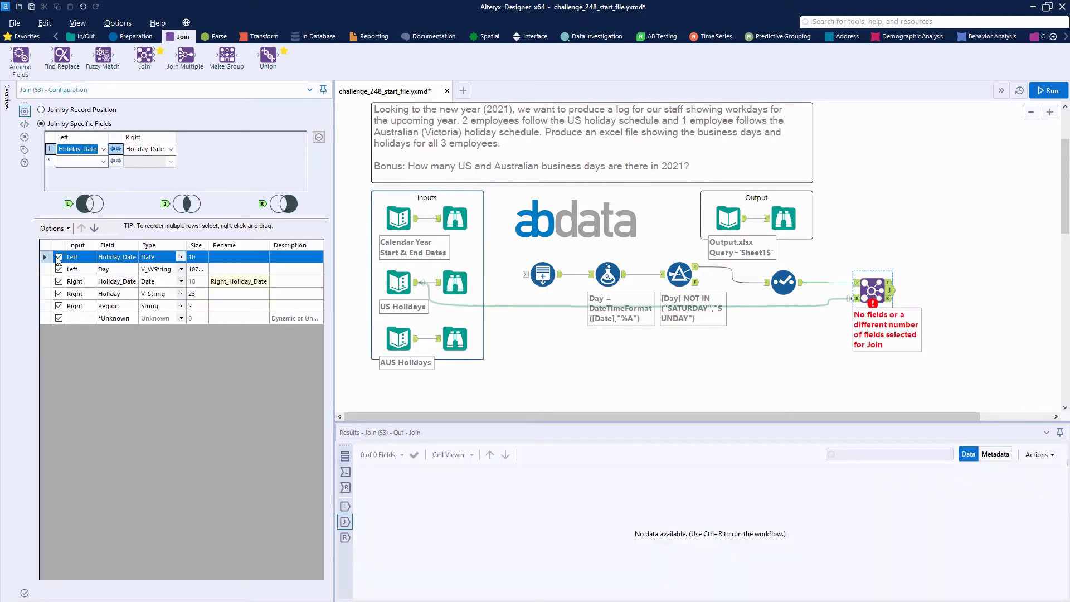
Exclude the left Holiday_Date and right Region fields from the Join, clear the right Holiday_Date rename, and run the workflow.
click(58, 257)
click(232, 281)
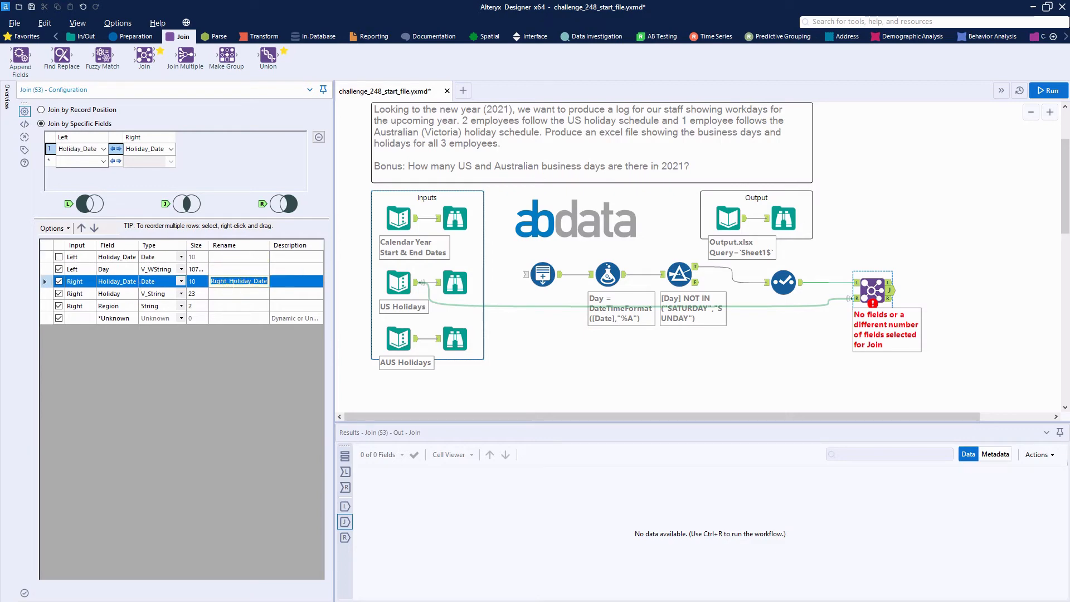
key(BackSpace)
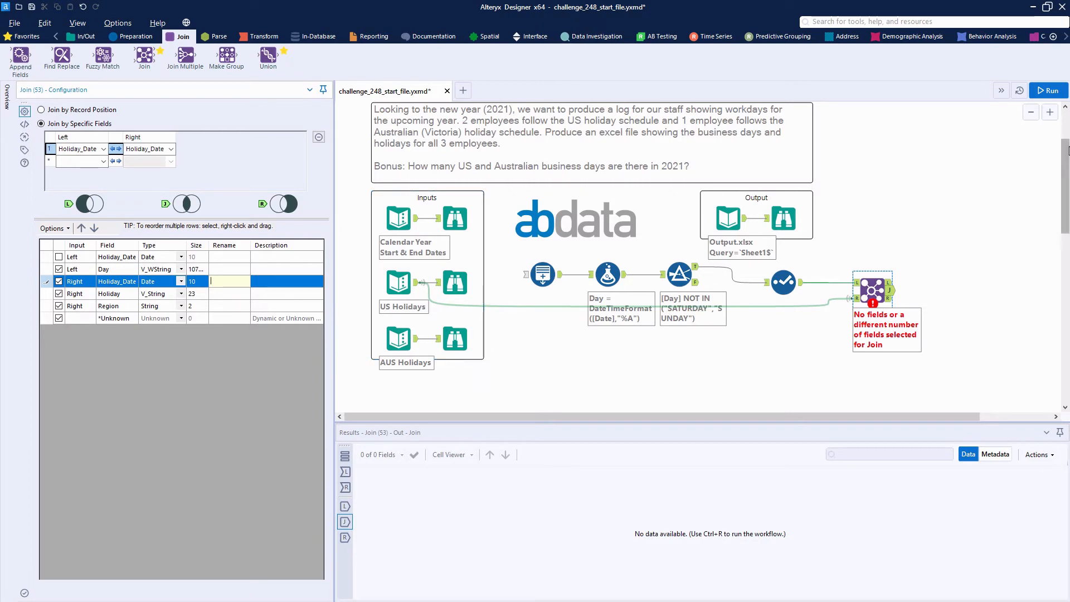
click(1047, 91)
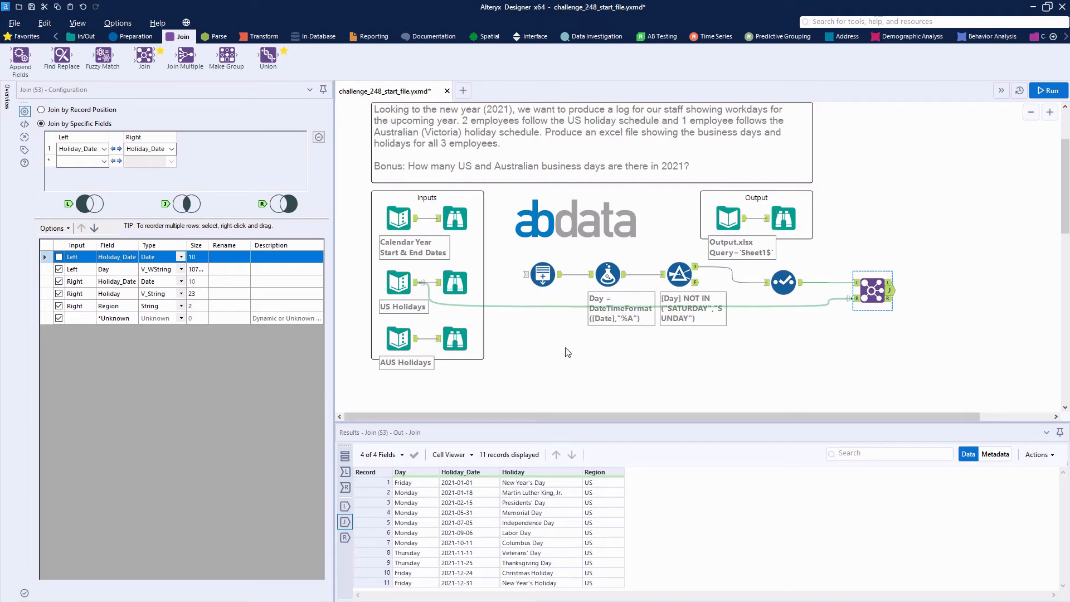
click(59, 306)
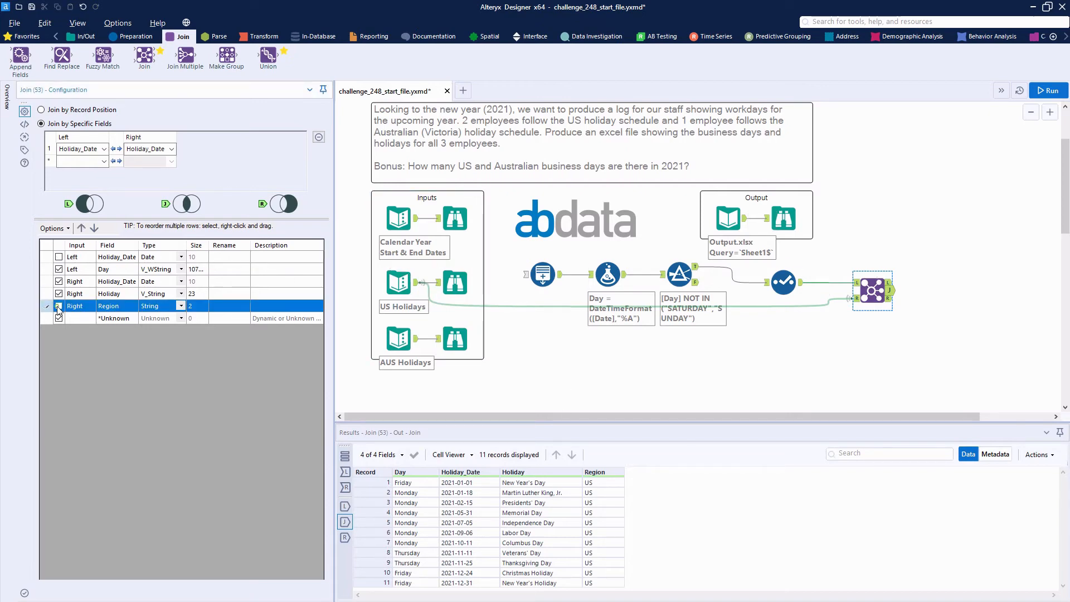
Rename the right Holiday field to Elf 1 in the Join and view its left and joined outputs.
click(234, 296)
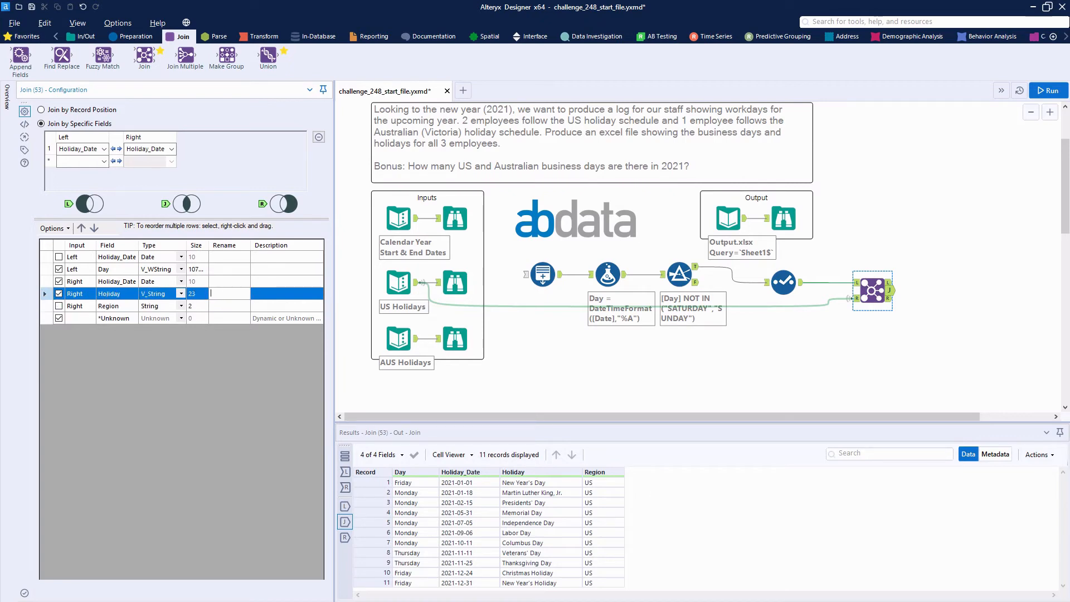
text(Elf 1)
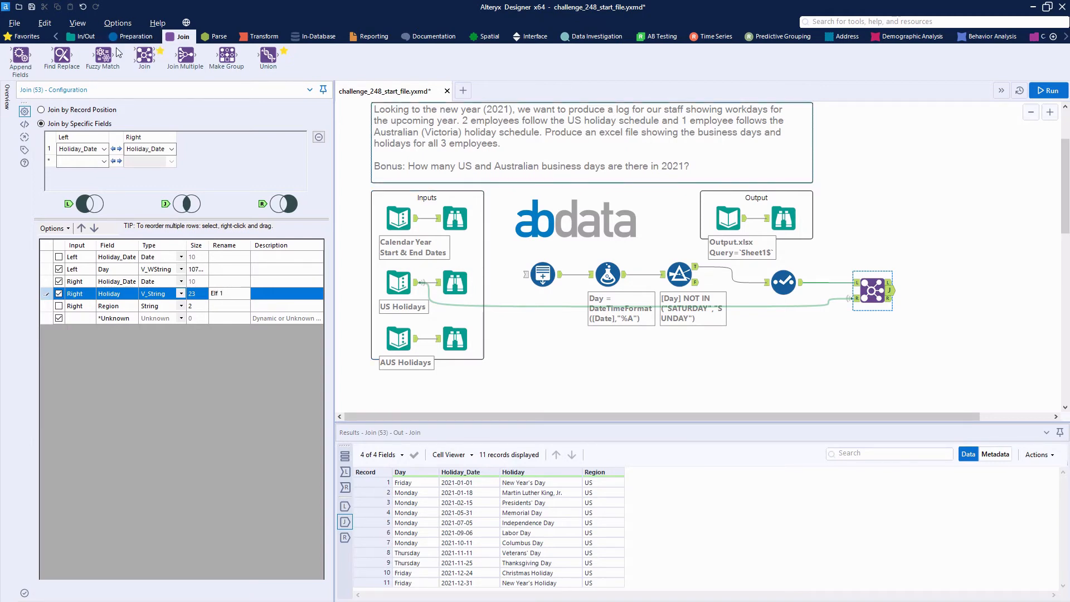
click(890, 282)
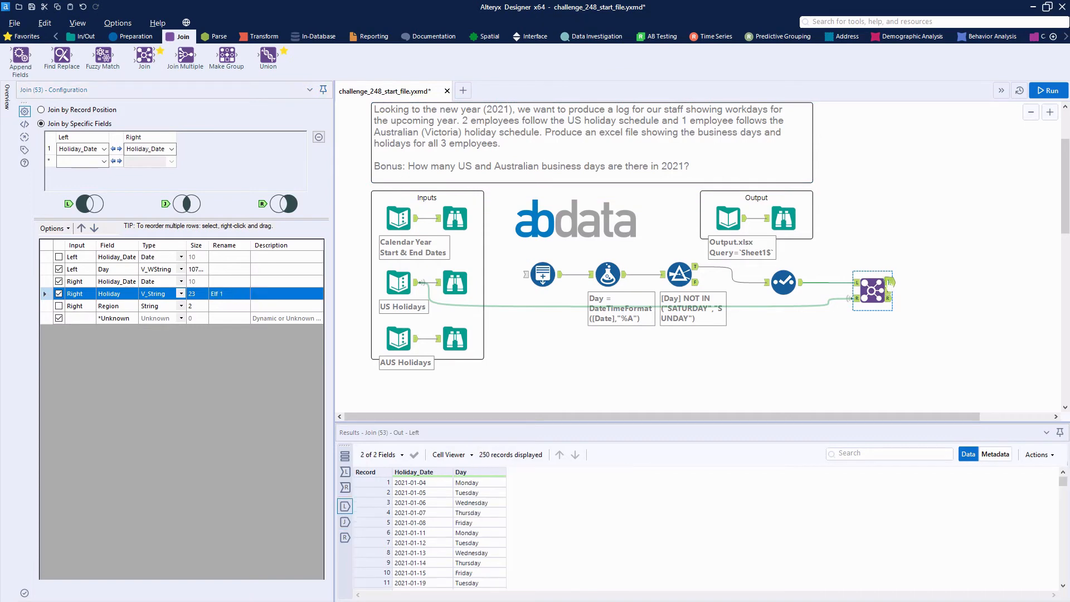
click(890, 290)
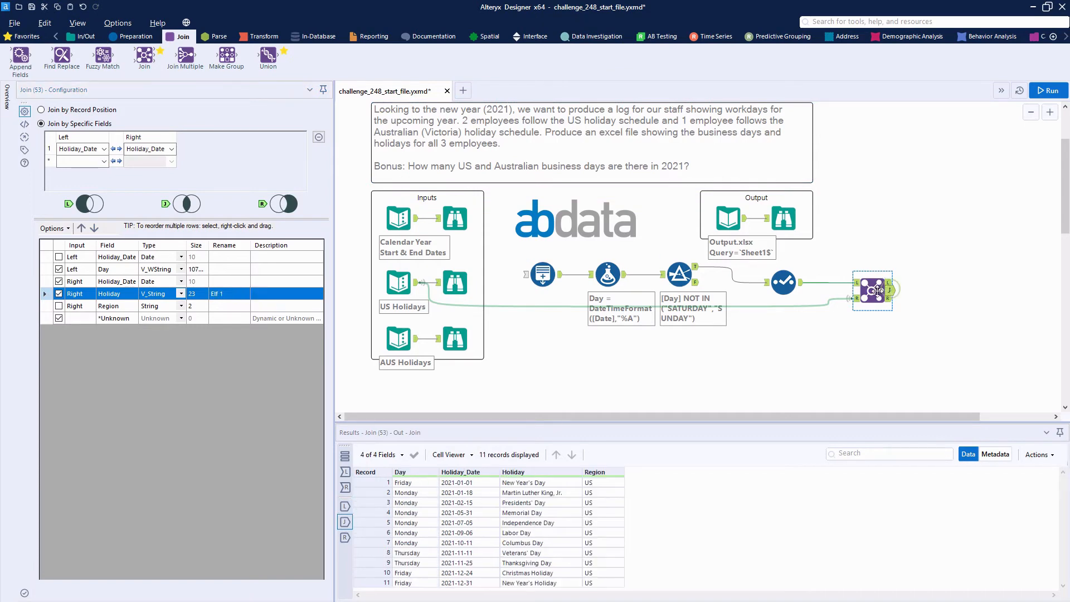
Add a Formula tool on the Join's joined output and create an Elf 2 column with the expression [Elf 1].
click(139, 37)
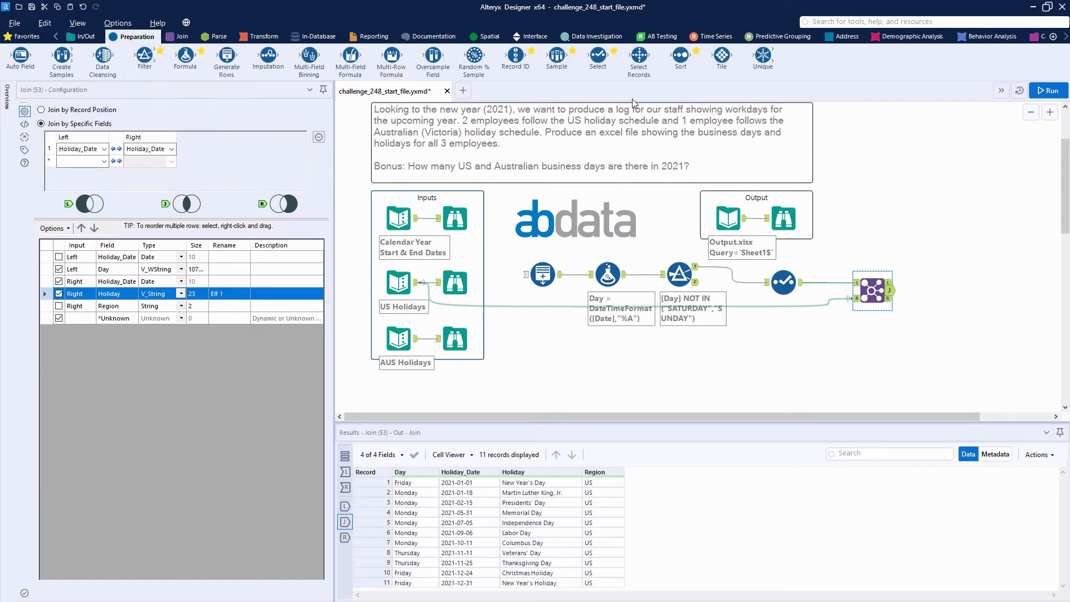
drag(186, 54, 937, 290)
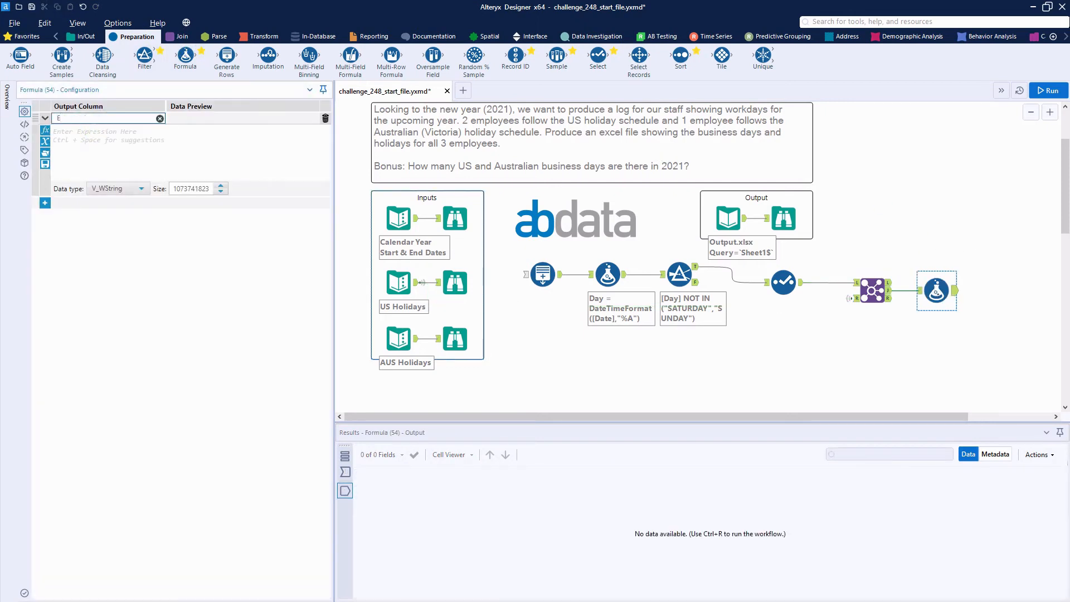
click(96, 131)
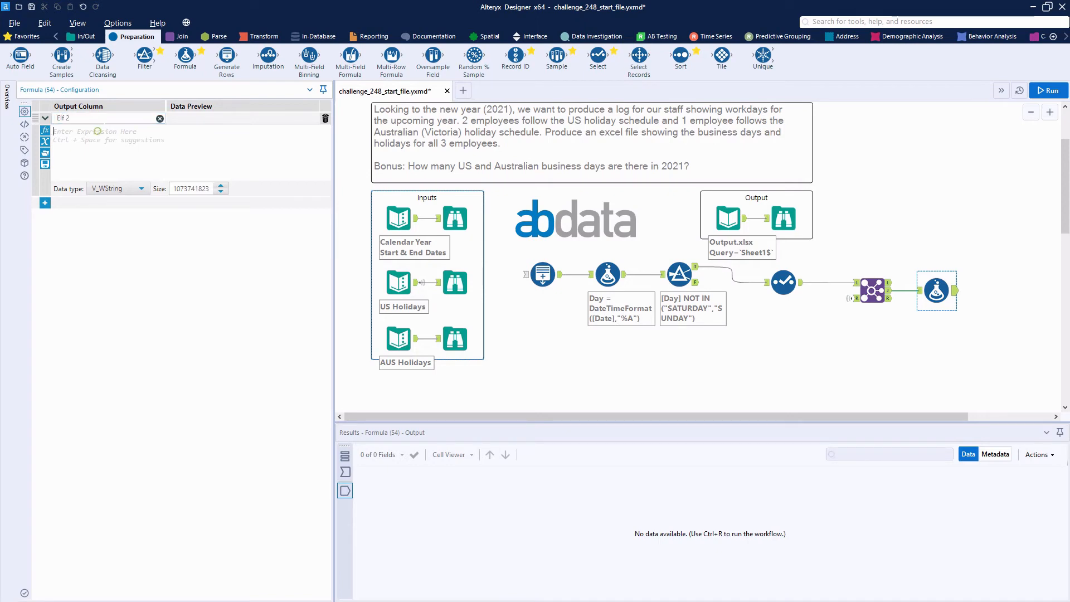
text([Elf 1])
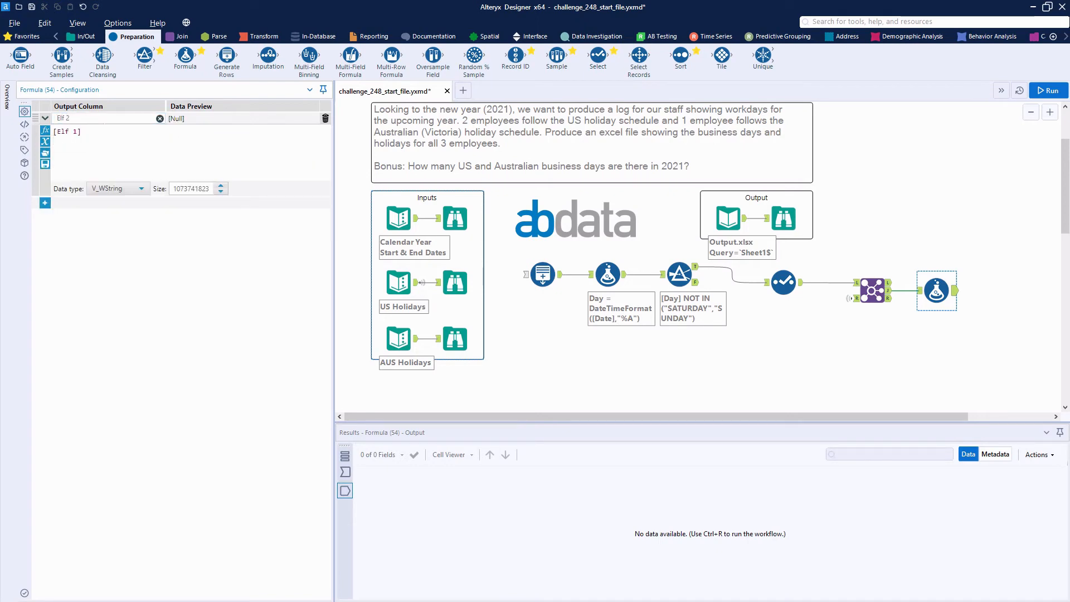
Set the Elf 2 column size to 100, run the workflow, and compare the Elf 1 and Elf 2 values.
double_click(191, 189)
text(100)
click(1064, 91)
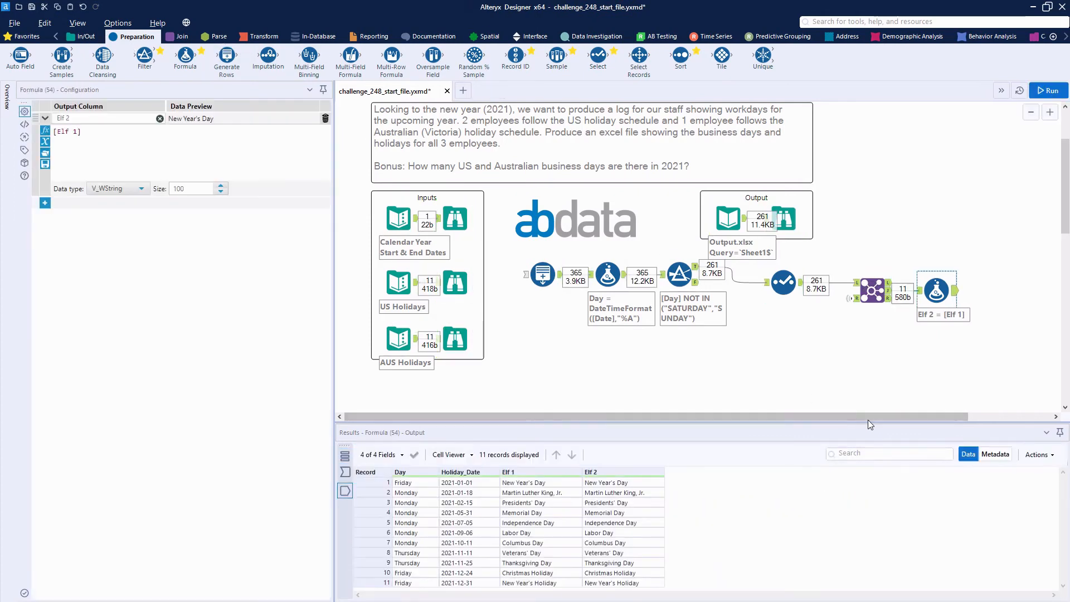
drag(550, 488, 624, 534)
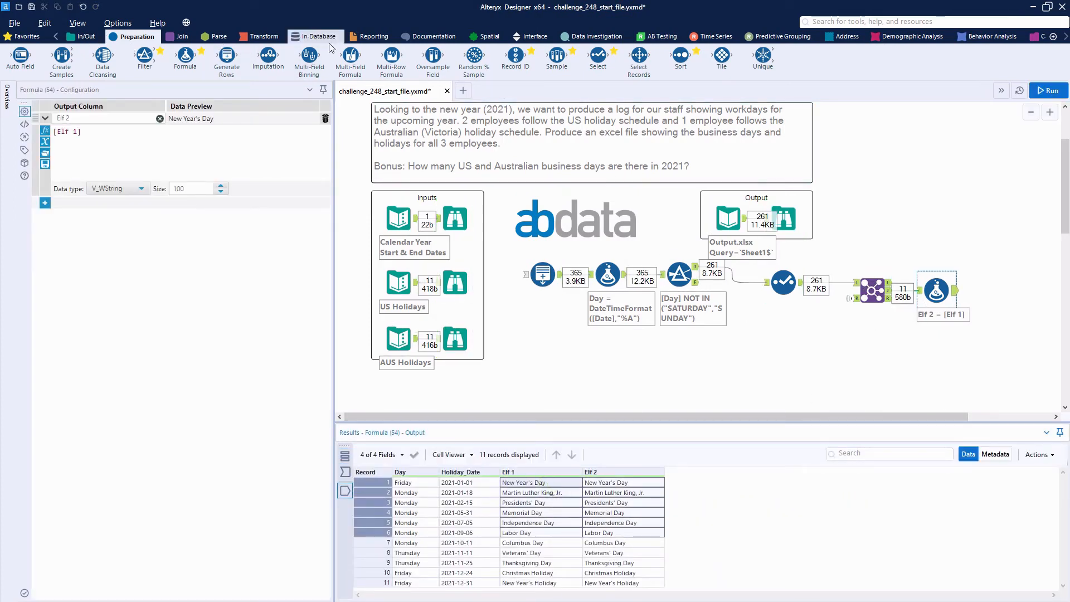
Add a Union tool combining the Formula output with the Join's left output, and run the workflow.
click(178, 38)
drag(268, 54, 1011, 275)
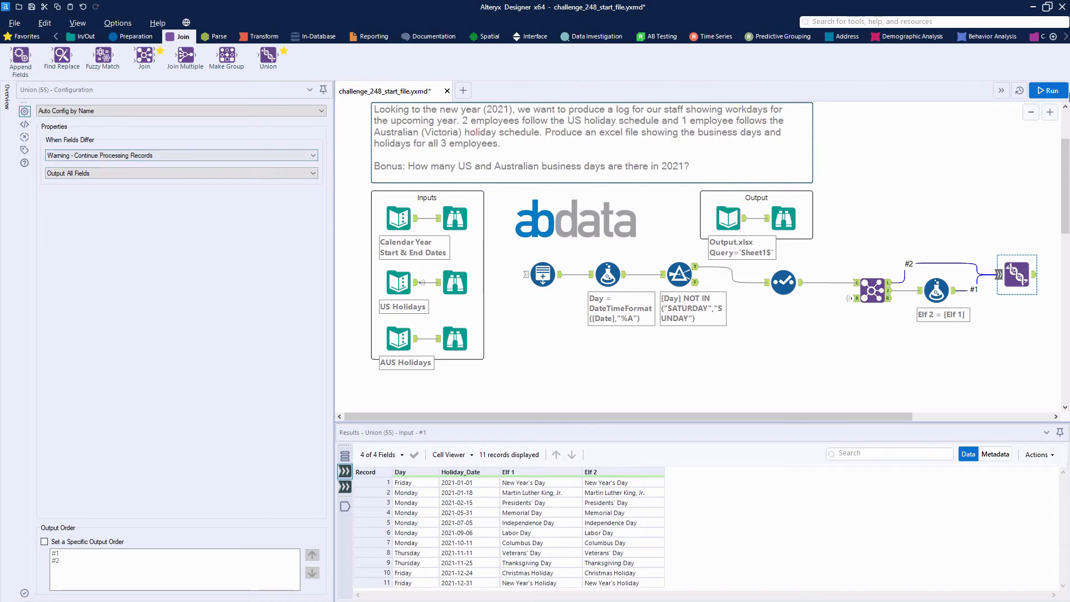
click(1048, 91)
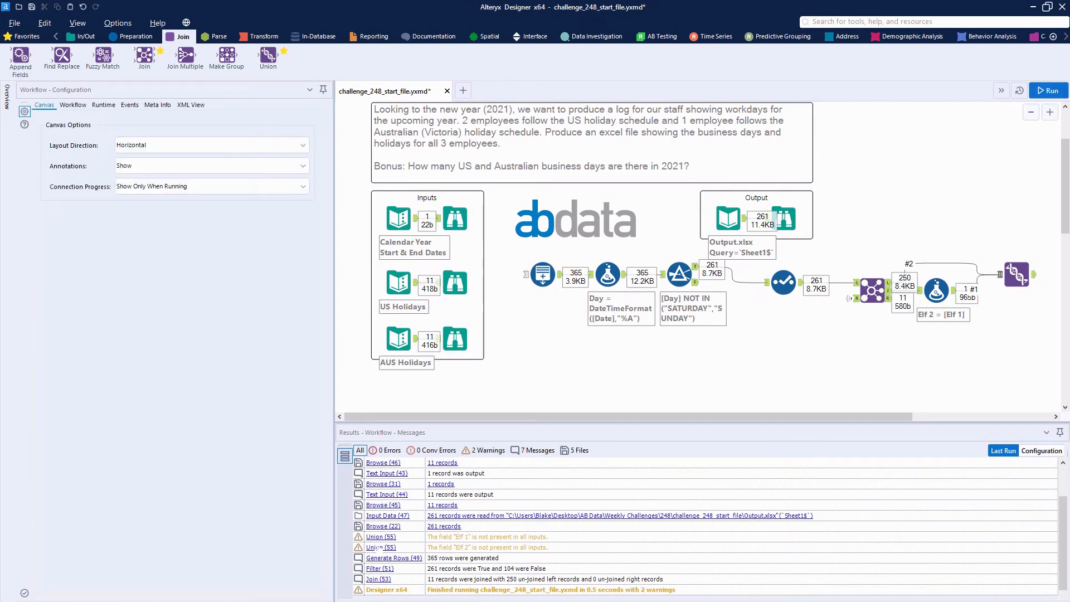
Set the Union to Ignore - Continue Processing Records when fields differ, run the workflow, and review the combined records.
click(376, 548)
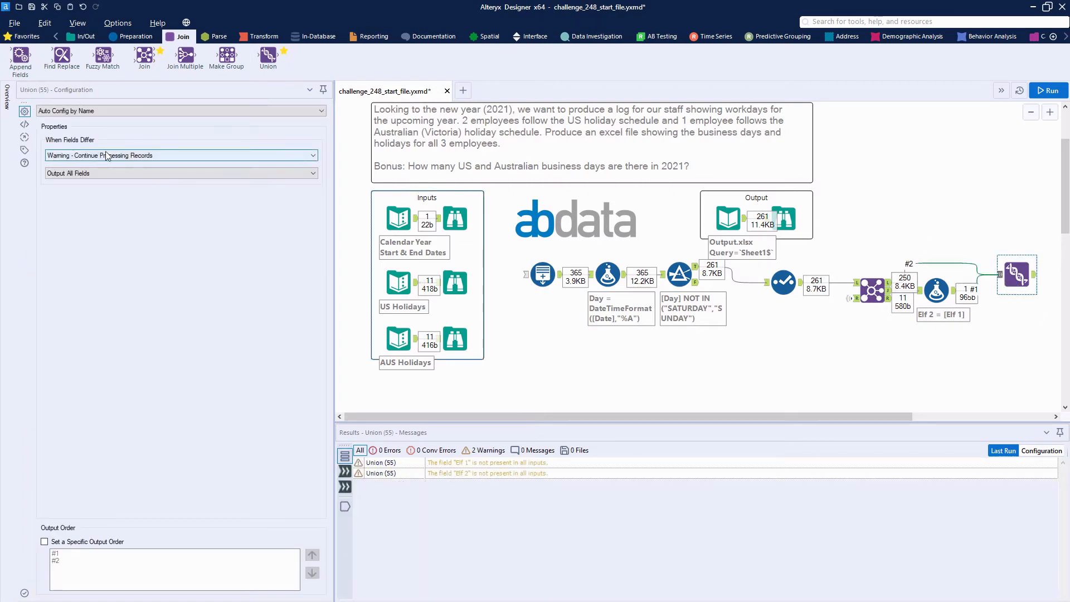
click(108, 156)
click(83, 183)
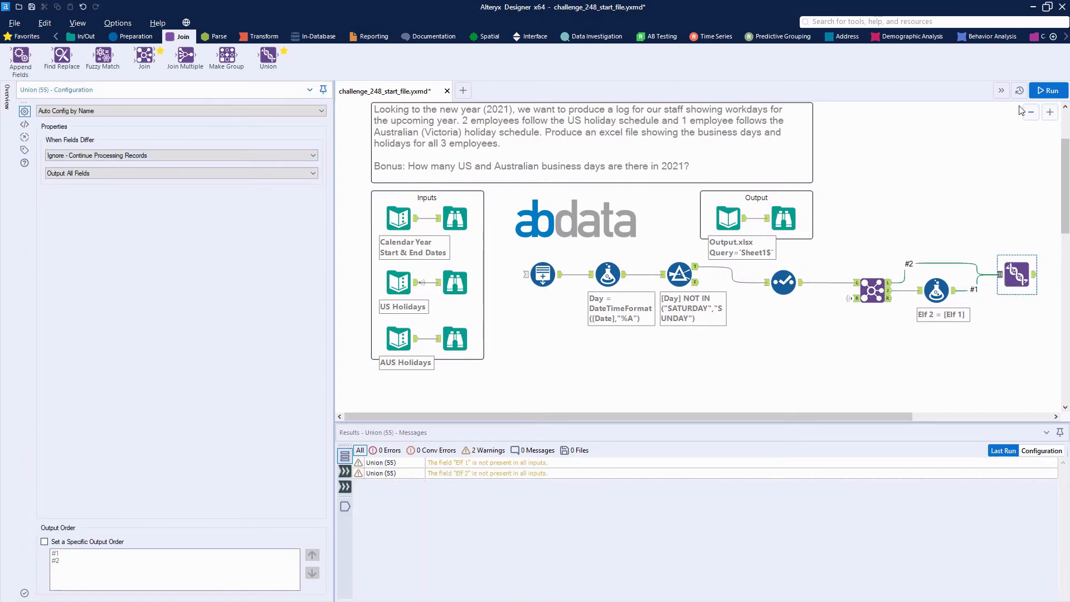
click(1048, 90)
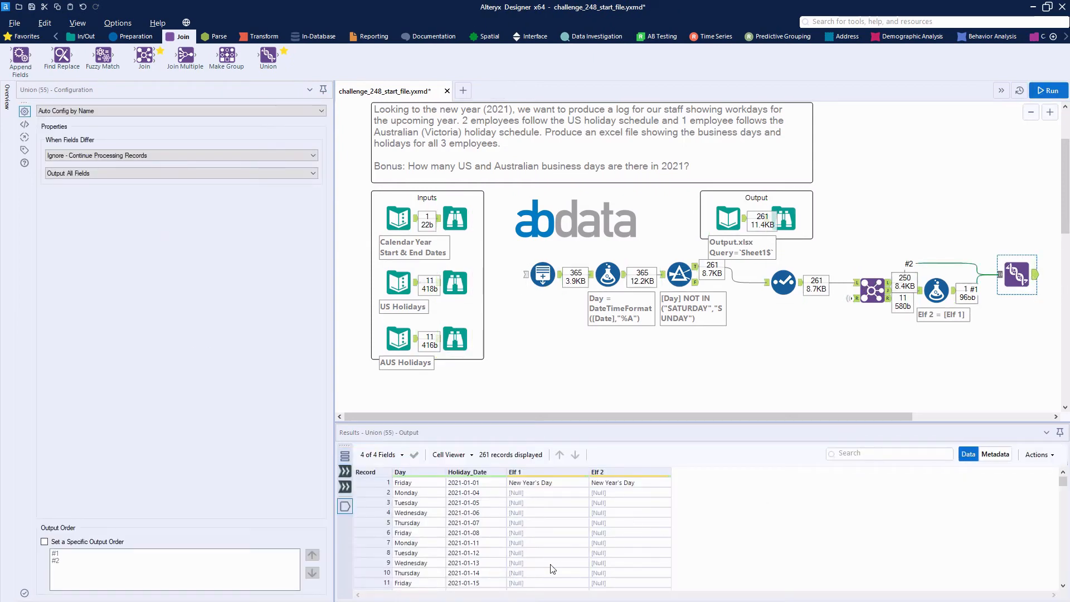
scroll(553, 568, down, 2)
scroll(580, 550, up, 2)
scroll(581, 550, down, 6)
scroll(581, 550, up, 6)
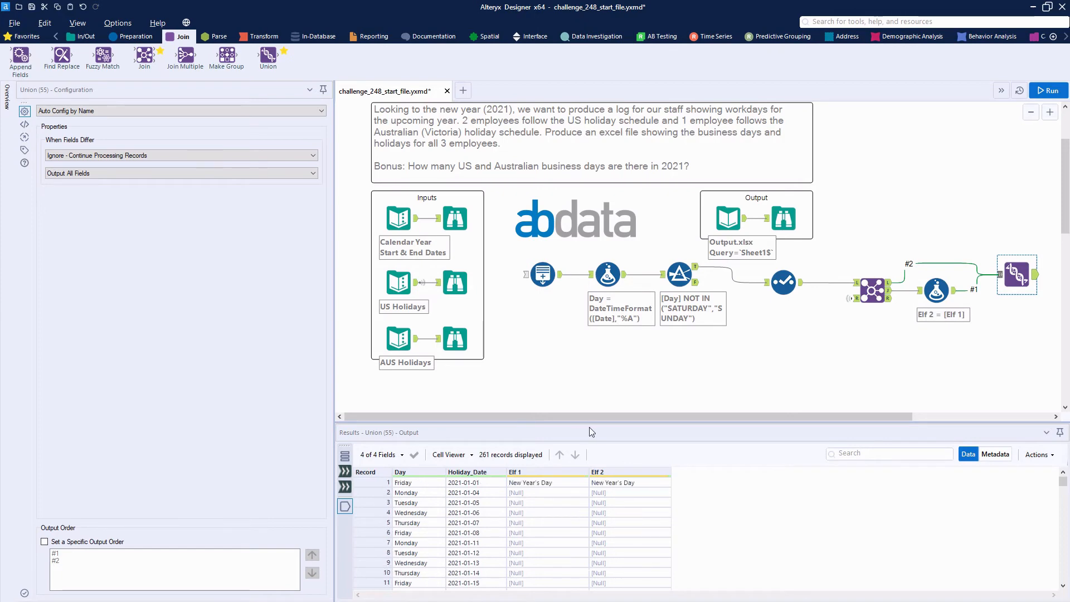
Copy the US Holidays Join tool and paste a duplicate below it on the canvas.
drag(601, 417, 719, 417)
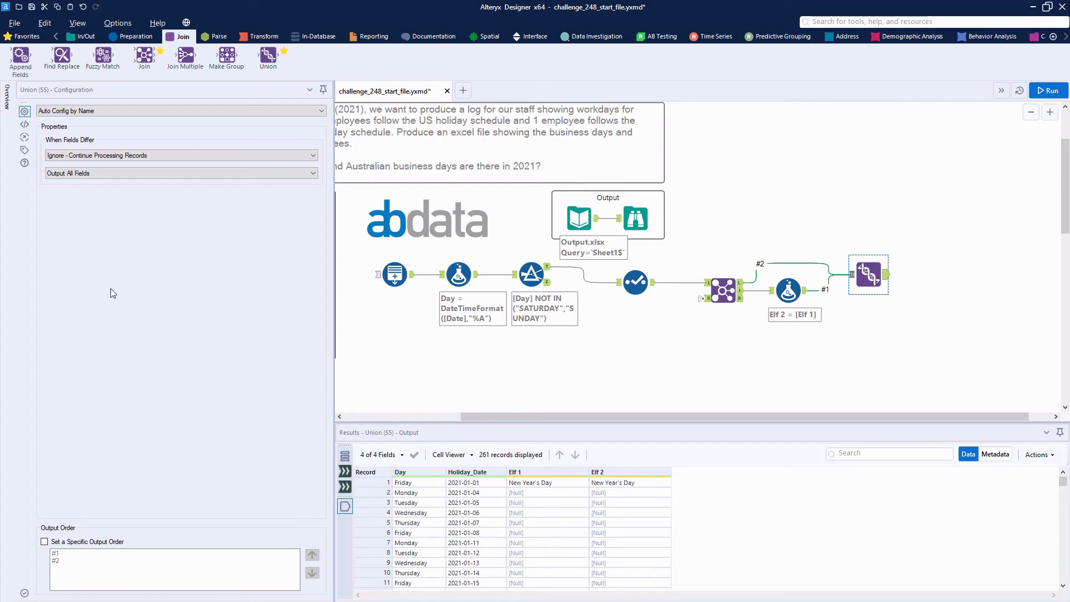
scroll(739, 328, down, 2)
scroll(745, 289, down, 2)
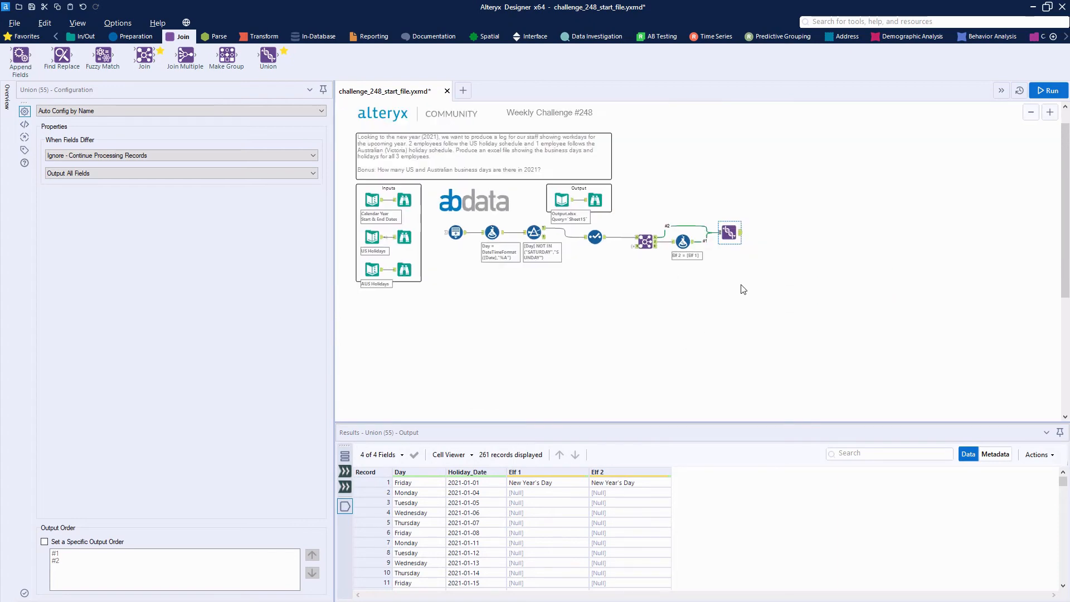
click(647, 242)
right_click(646, 242)
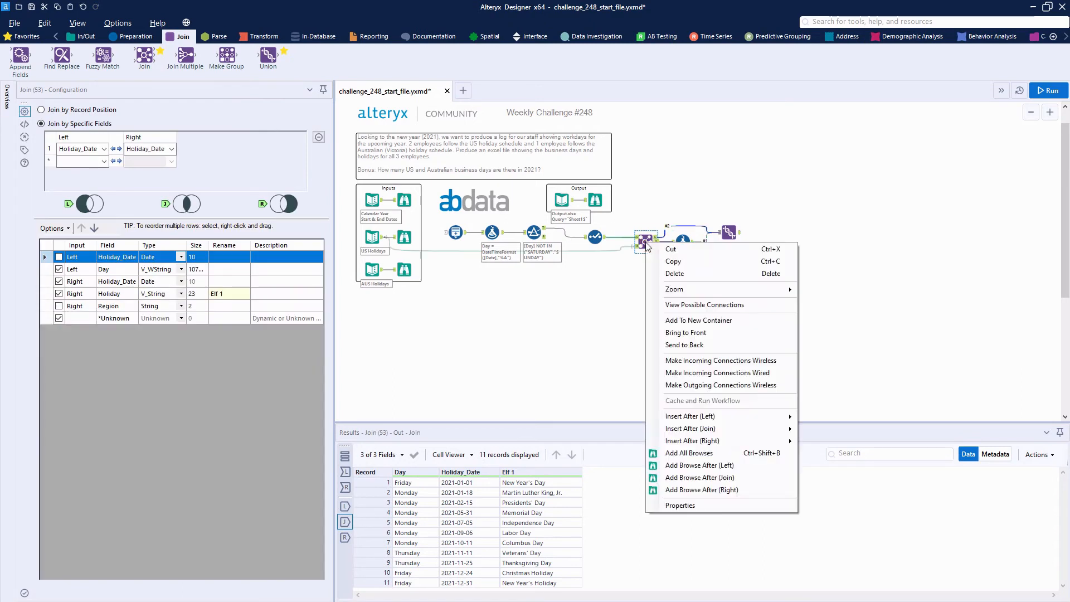
click(674, 263)
right_click(636, 300)
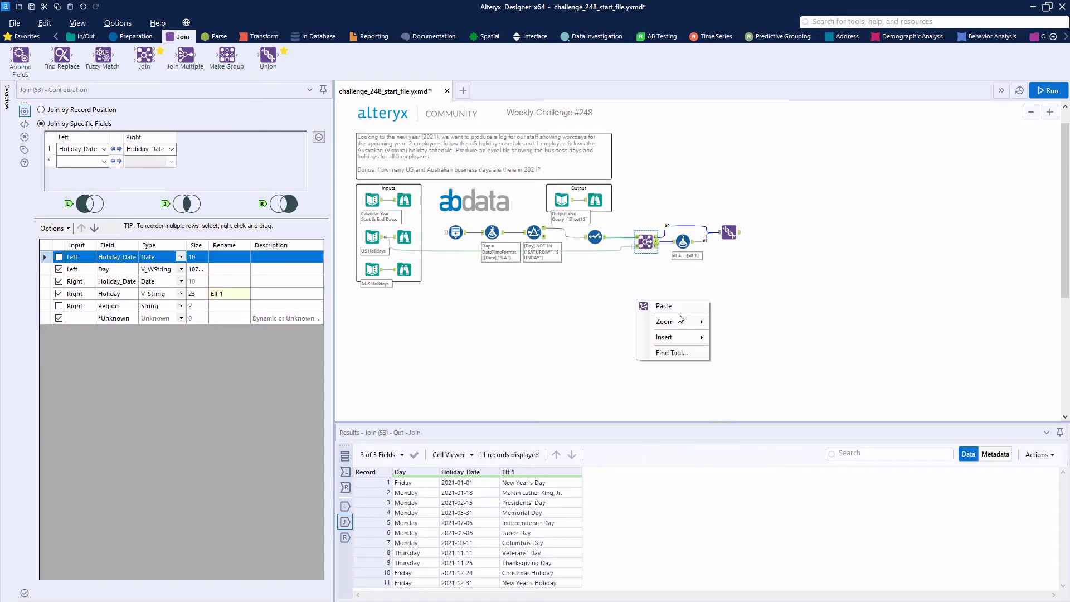
click(663, 305)
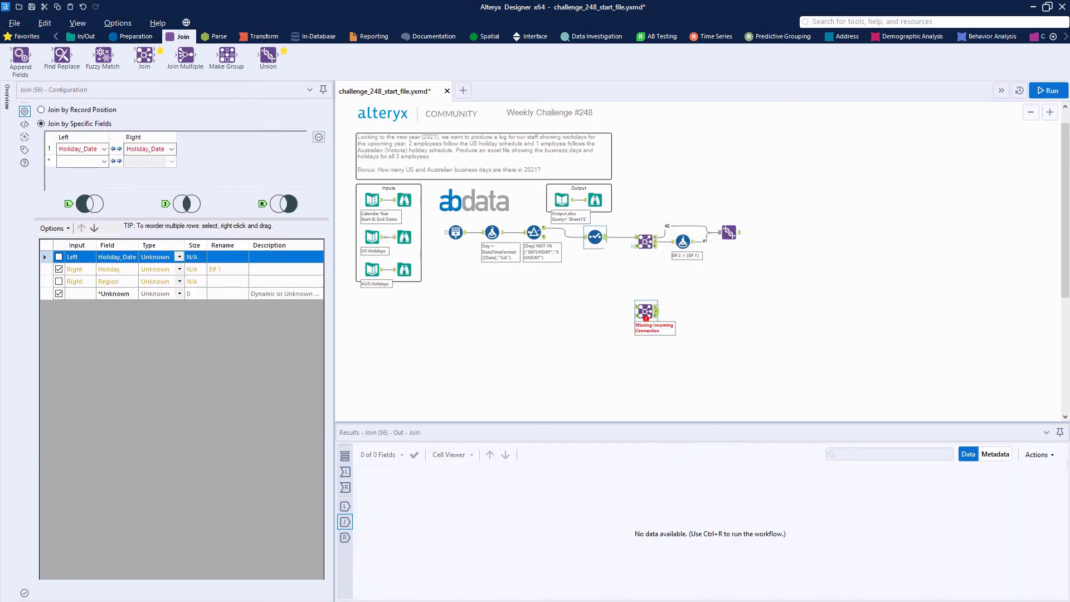
Connect the Select output to the pasted Join's left anchor and the AUS Holidays input to its right anchor.
drag(606, 237, 641, 283)
drag(382, 270, 633, 287)
key(ctrl+r)
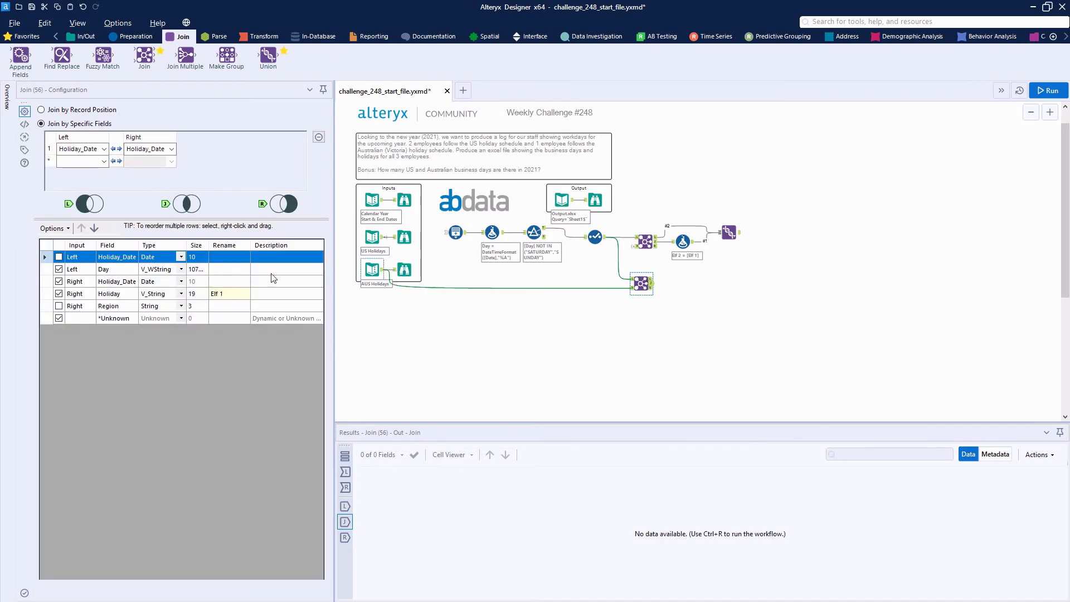
Rename the right Holiday field to Elf 3 in the Australian Join and run the workflow.
click(236, 293)
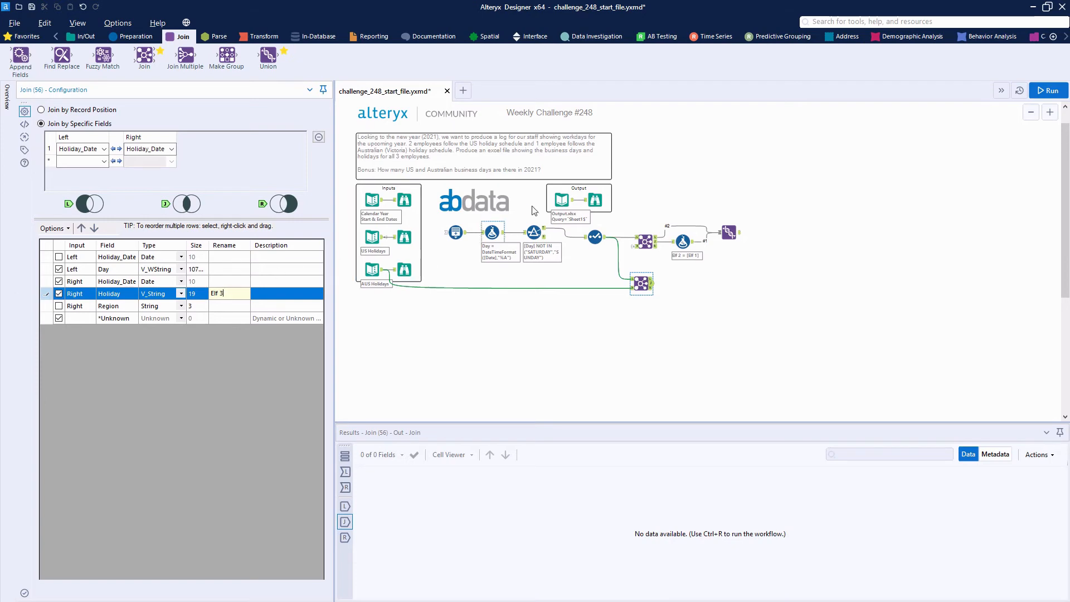
click(1047, 91)
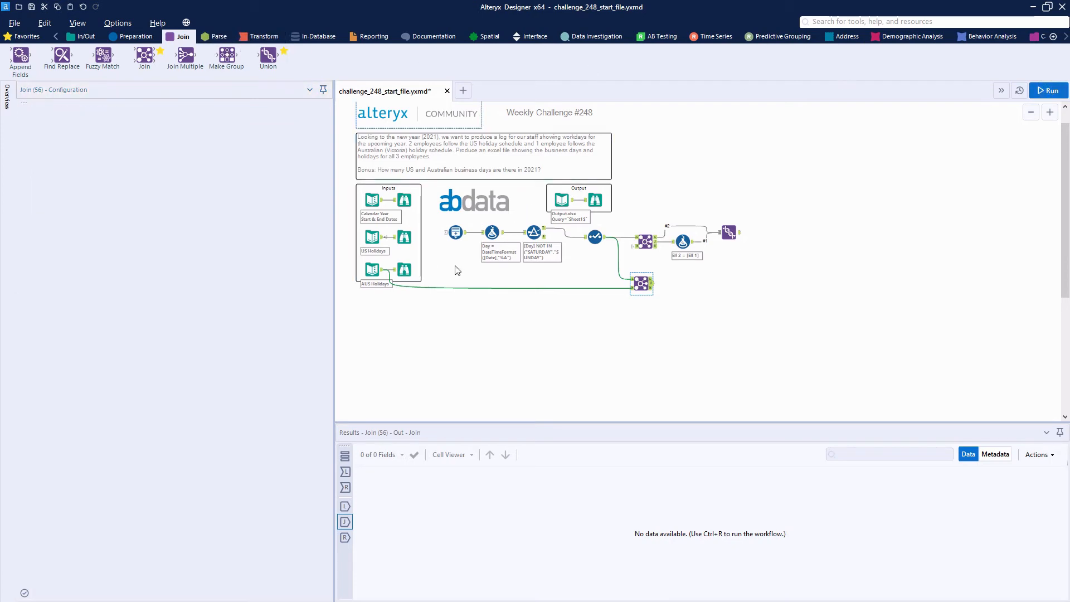
scroll(657, 285, up, 2)
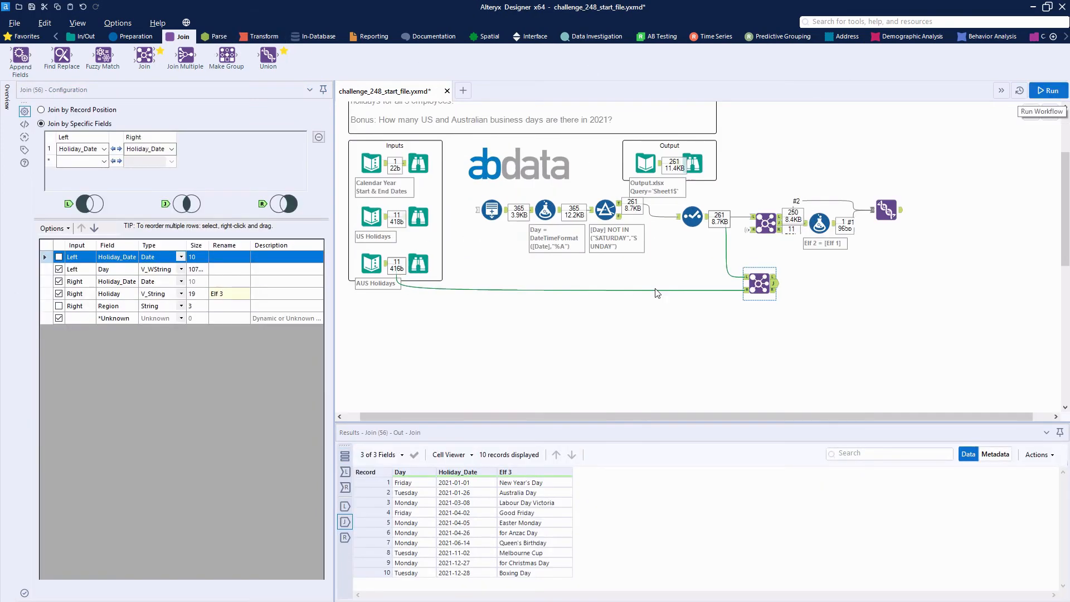
Examine the left, joined and right outputs of the Australian Join for matched and unmatched holidays.
drag(750, 417, 768, 418)
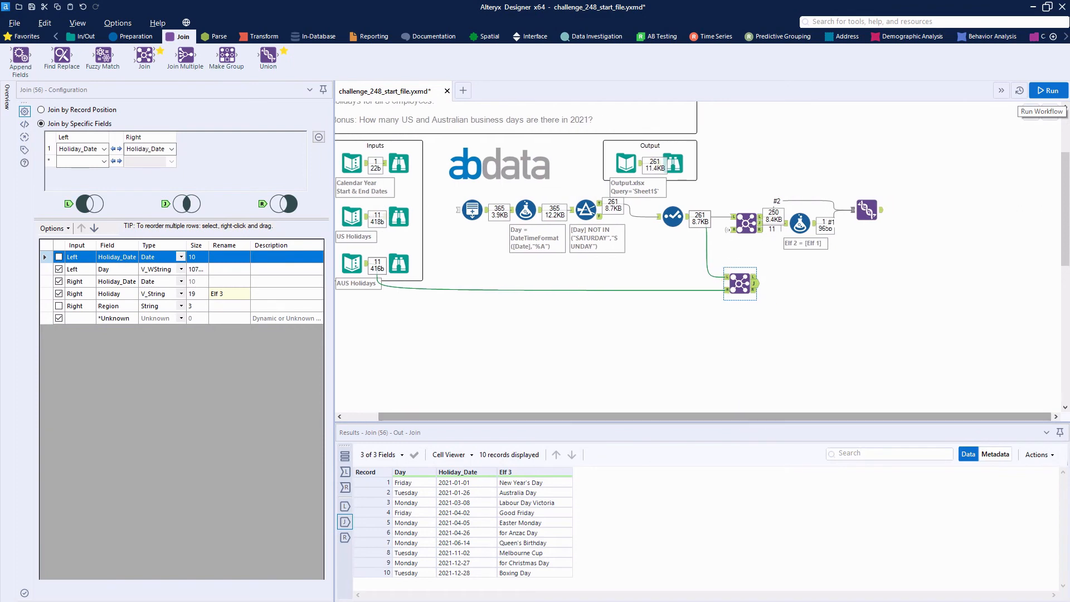
click(754, 279)
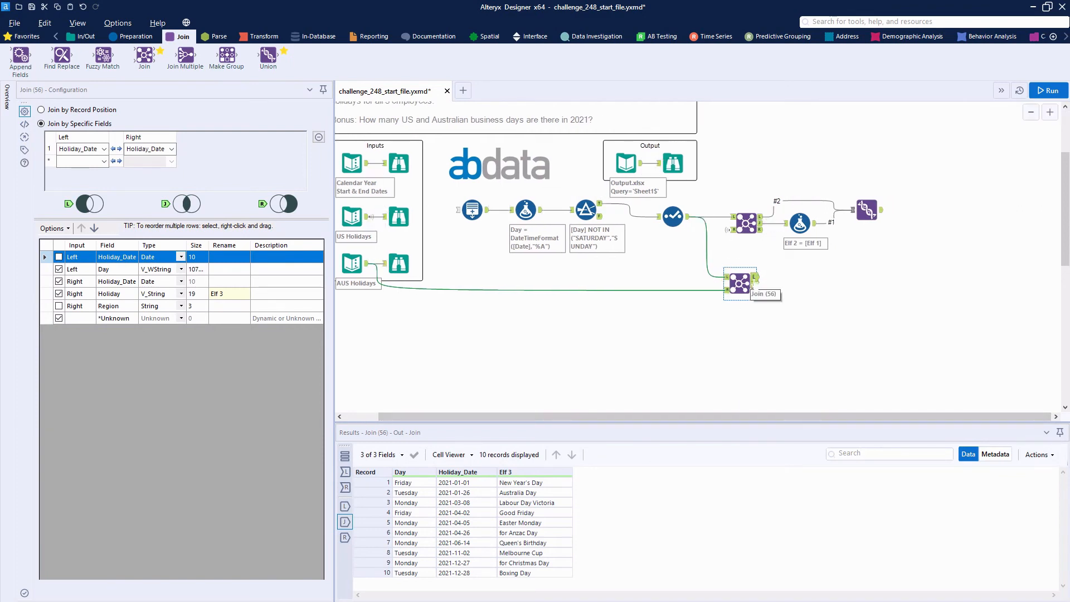
click(754, 277)
click(756, 284)
click(754, 290)
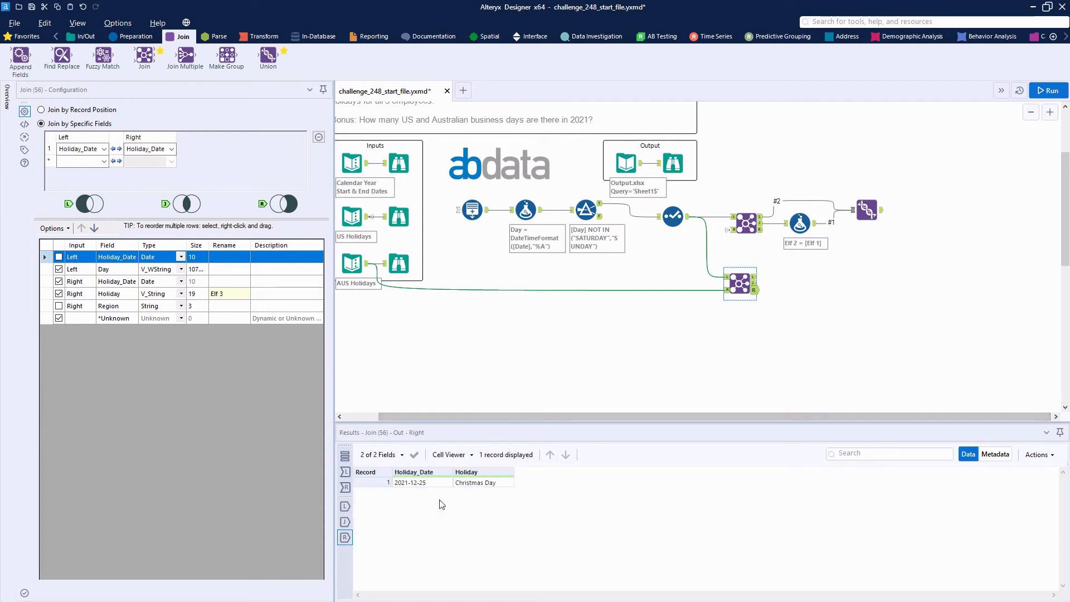
click(484, 484)
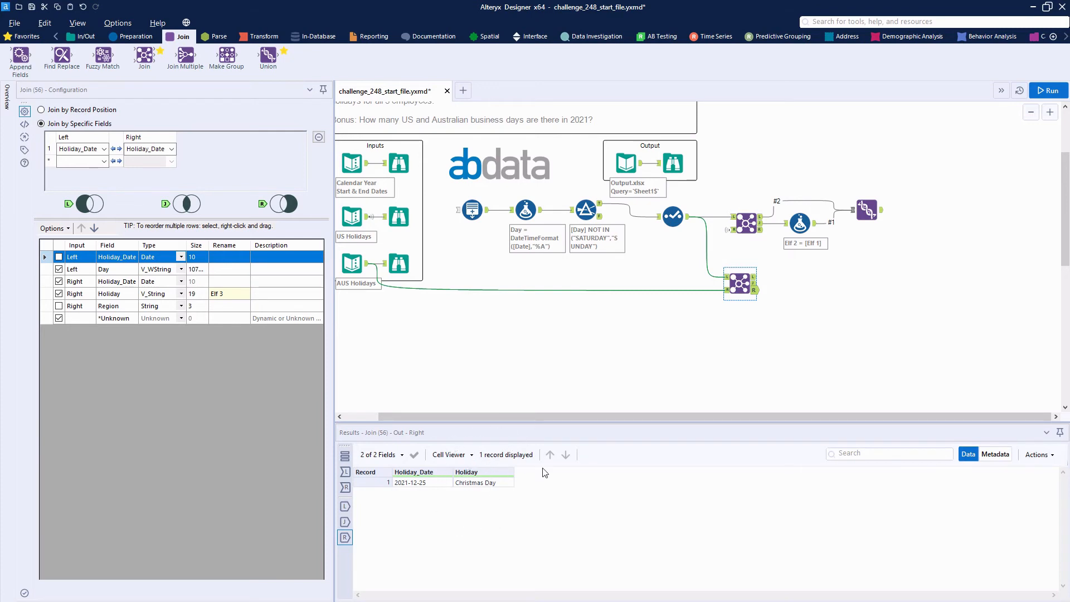
click(755, 284)
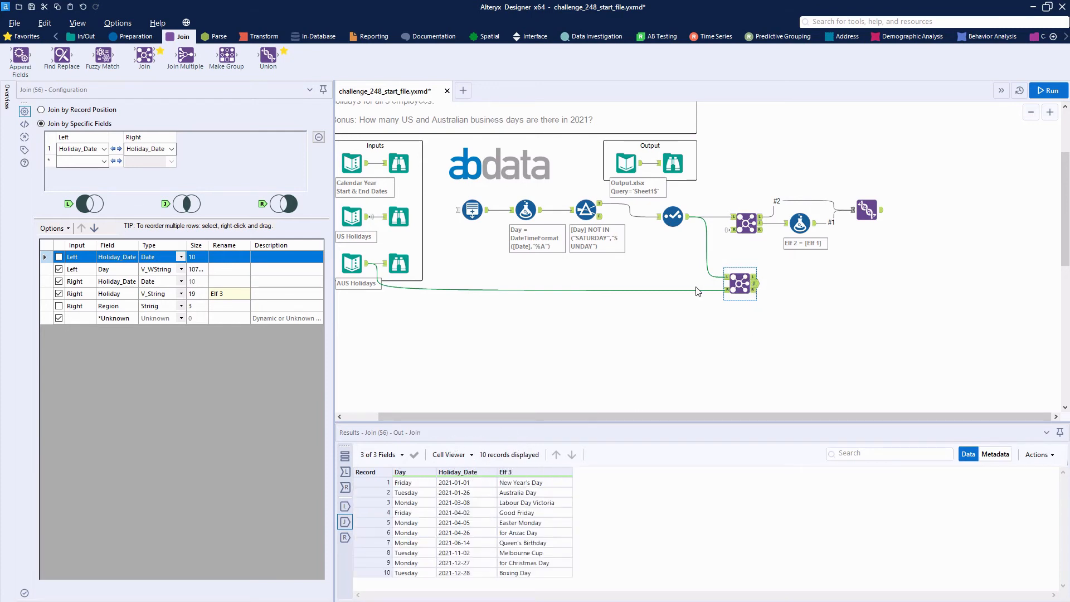
click(755, 276)
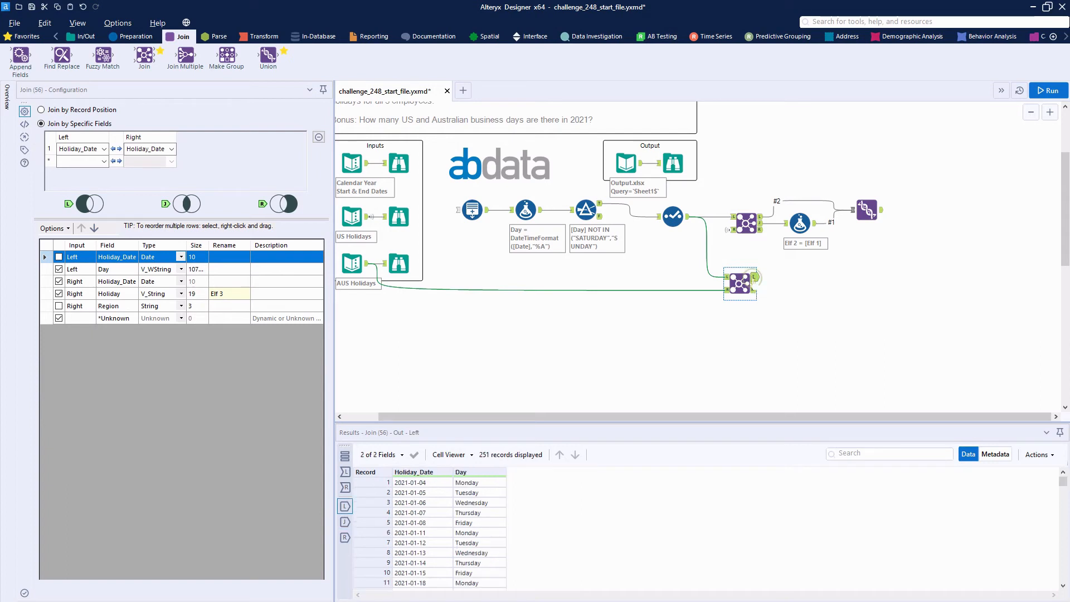
click(755, 284)
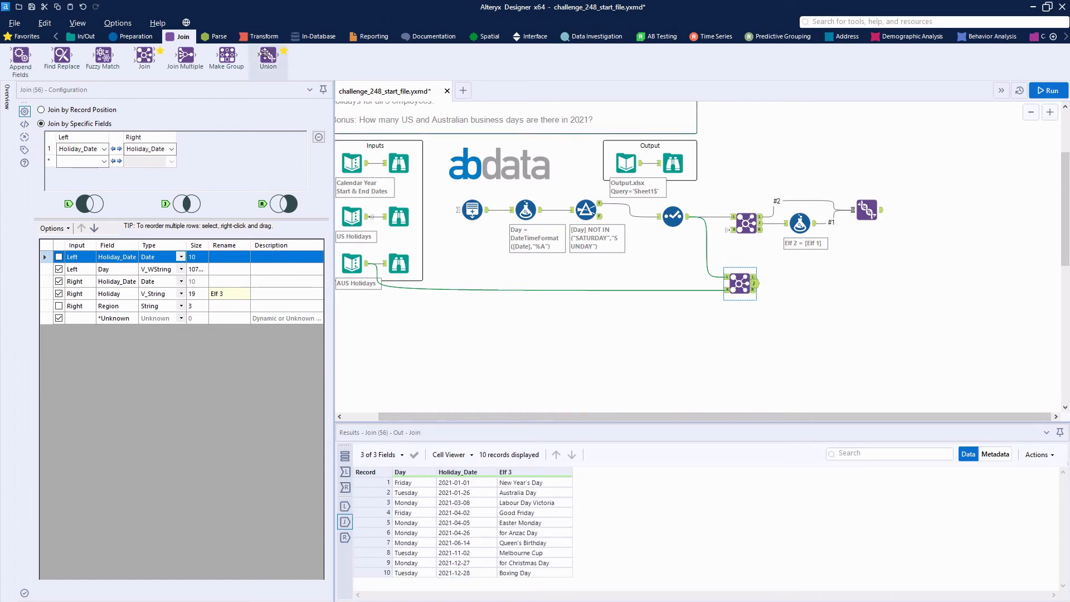
Union the Australian Join's left and joined outputs with Ignore - Continue Processing Records for differing fields, and run the workflow.
drag(262, 57, 804, 287)
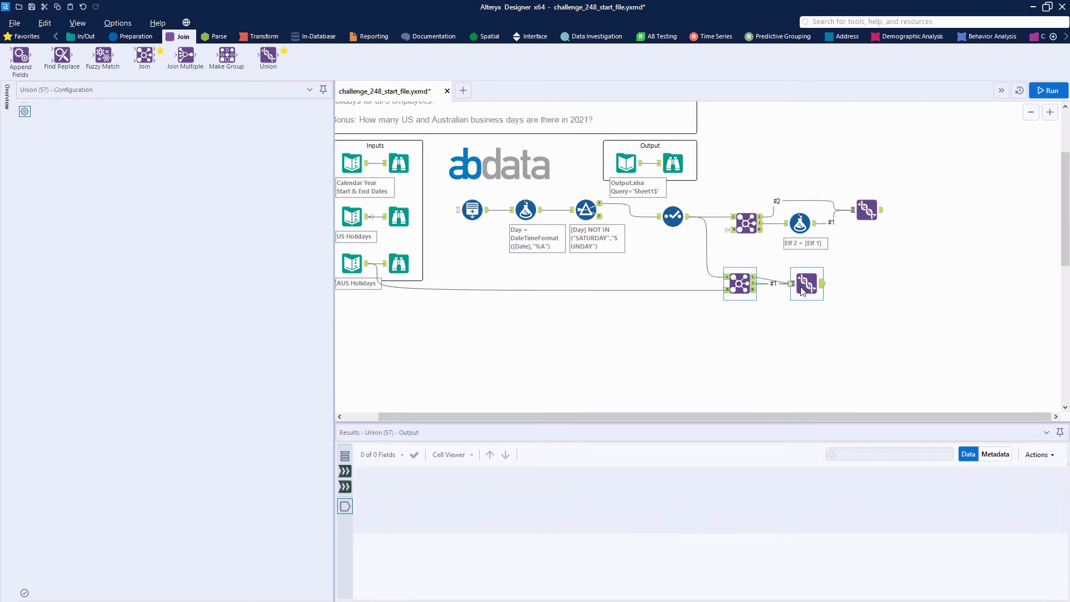
click(140, 156)
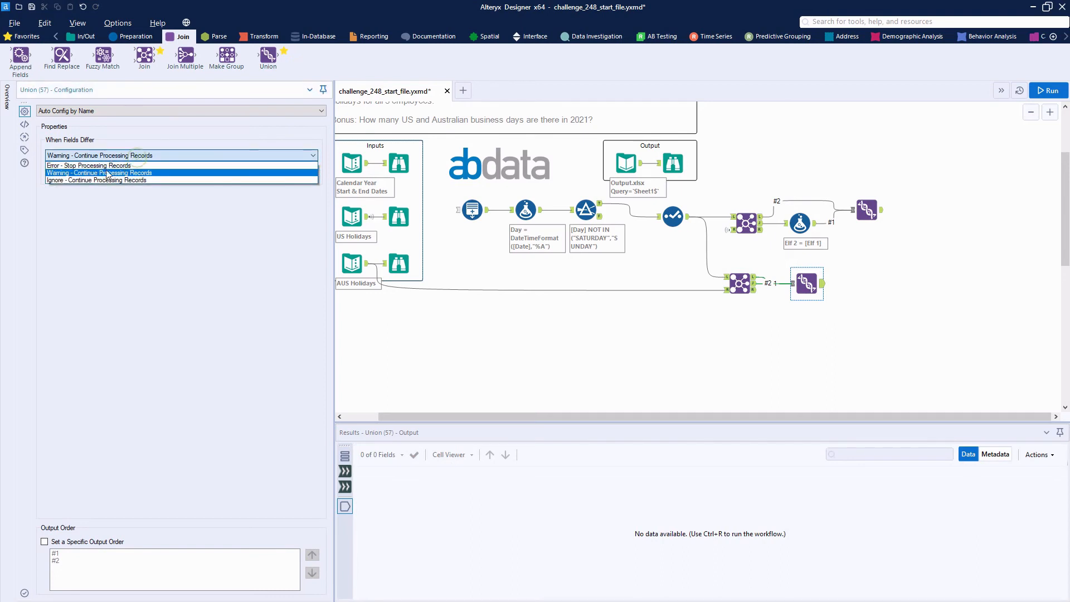
click(103, 184)
click(1047, 91)
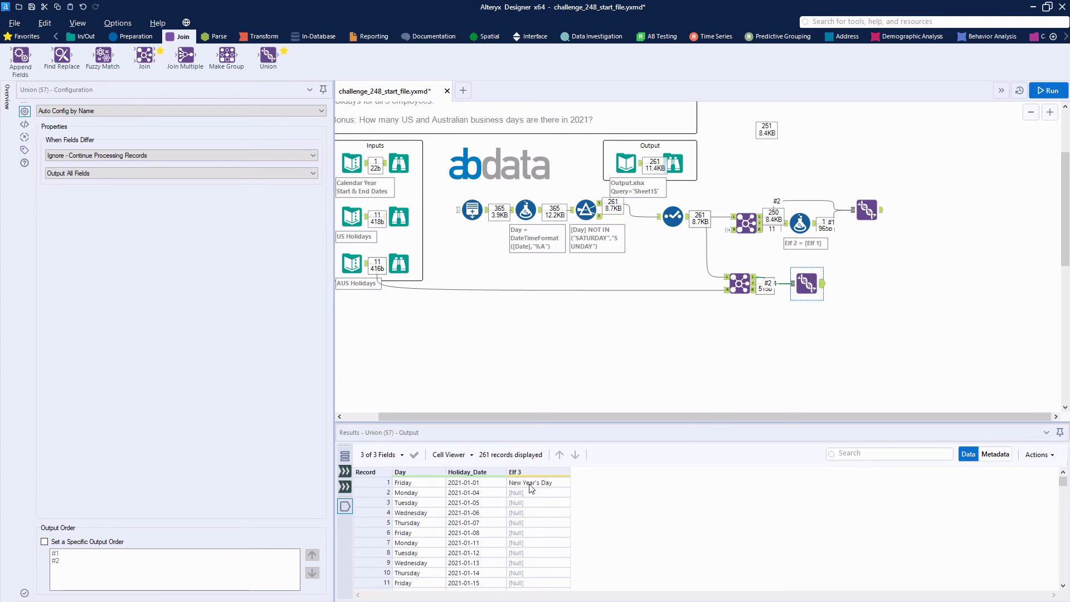
drag(528, 484, 540, 551)
click(538, 544)
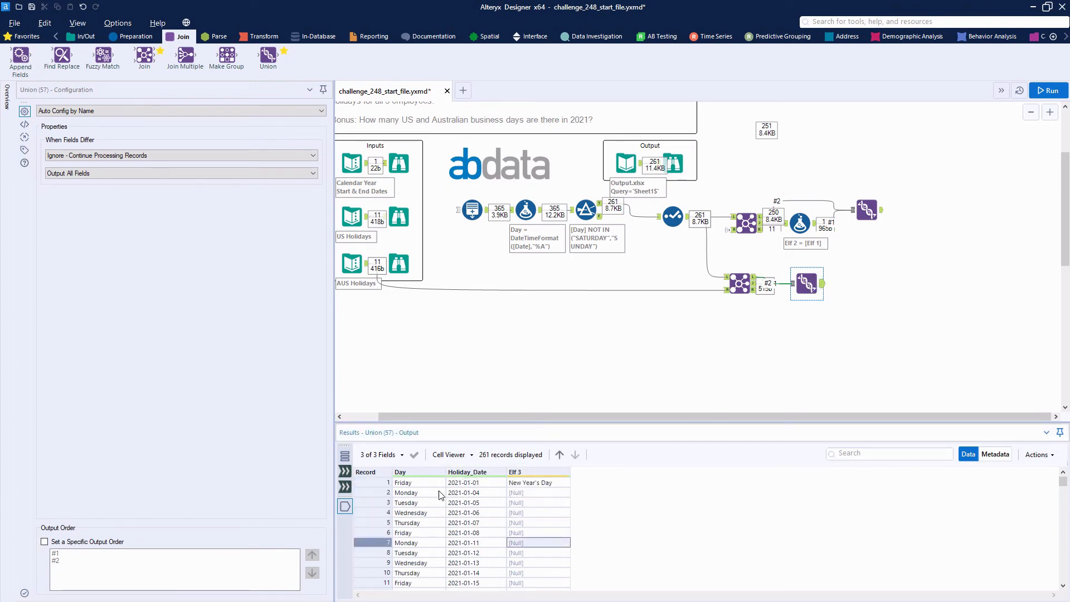
drag(469, 483, 422, 553)
click(422, 552)
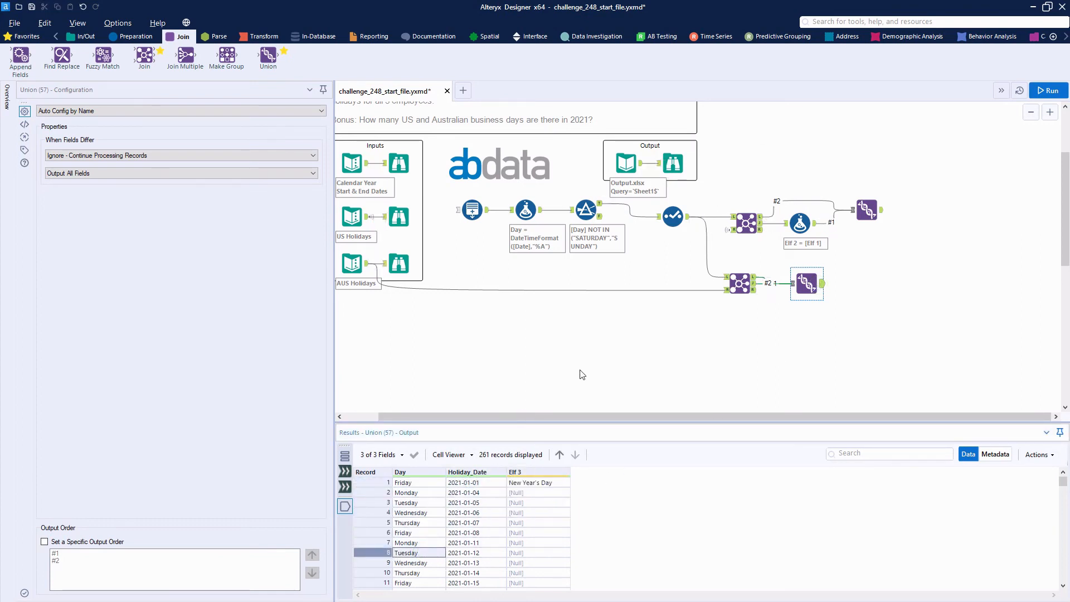
Add a Join after the US Union, feed the Australian Union into its right input, and match both on Holiday_Date.
drag(144, 56, 920, 216)
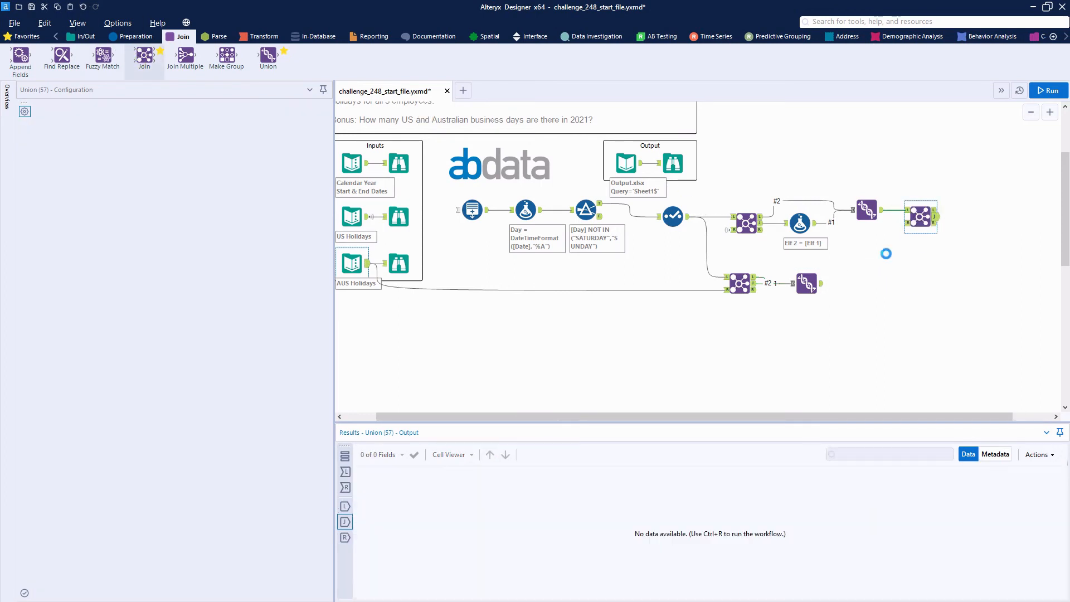
drag(821, 283, 940, 219)
click(73, 150)
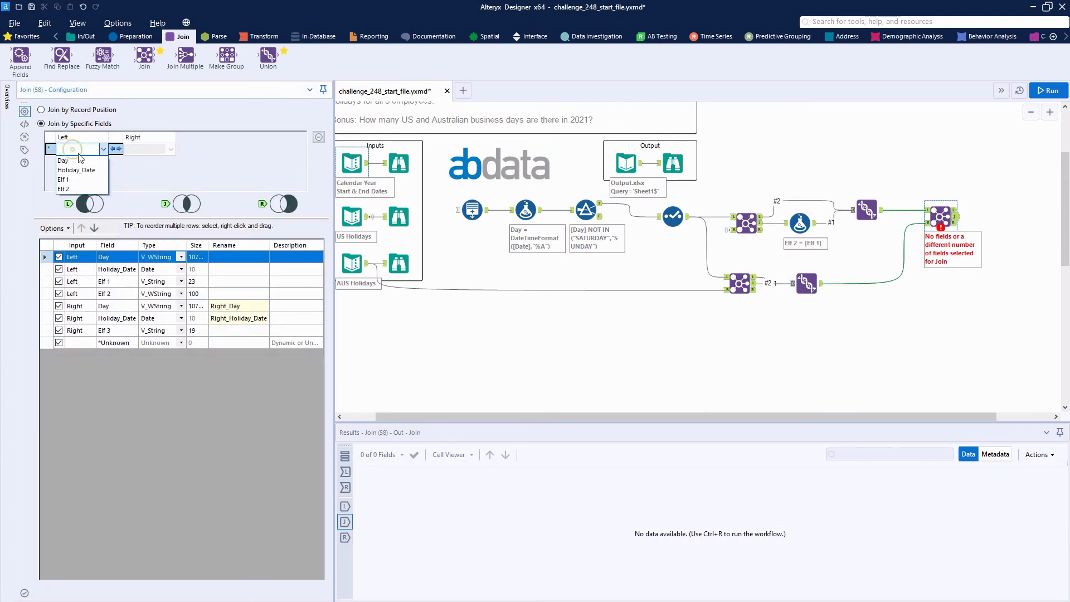
click(83, 169)
Deselect all right-hand fields except Elf 3 in the new Join and move Elf 3 directly below Elf 2.
click(54, 228)
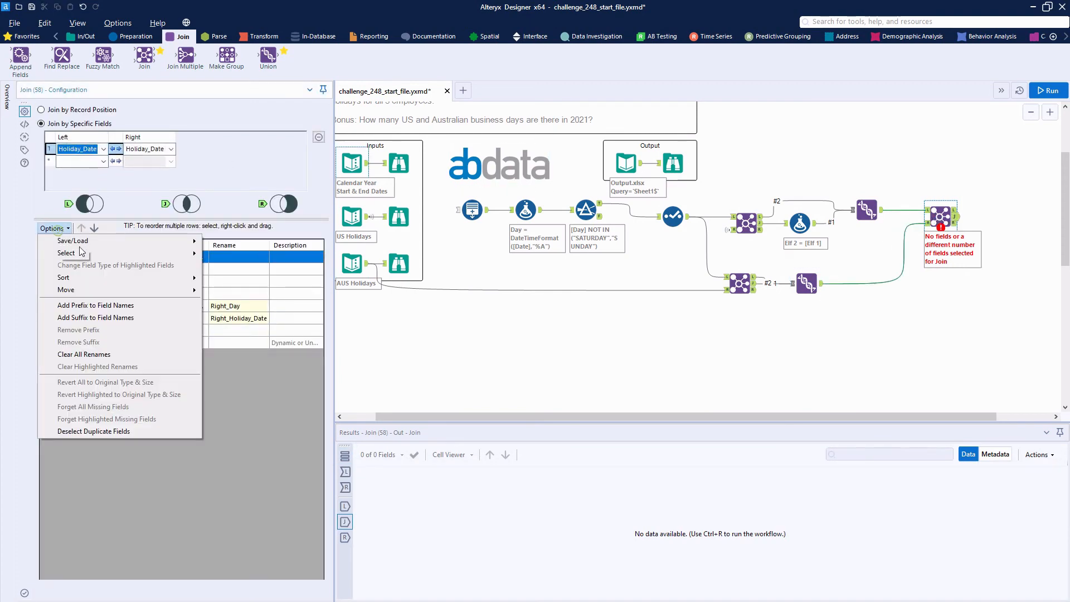
mouse_move(149, 254)
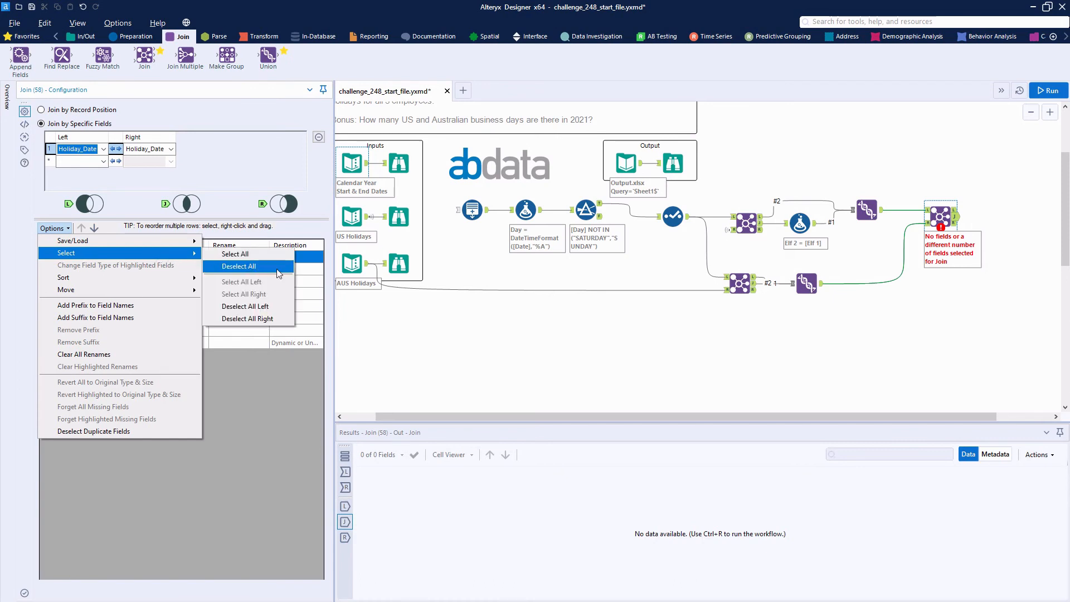
click(256, 320)
click(58, 330)
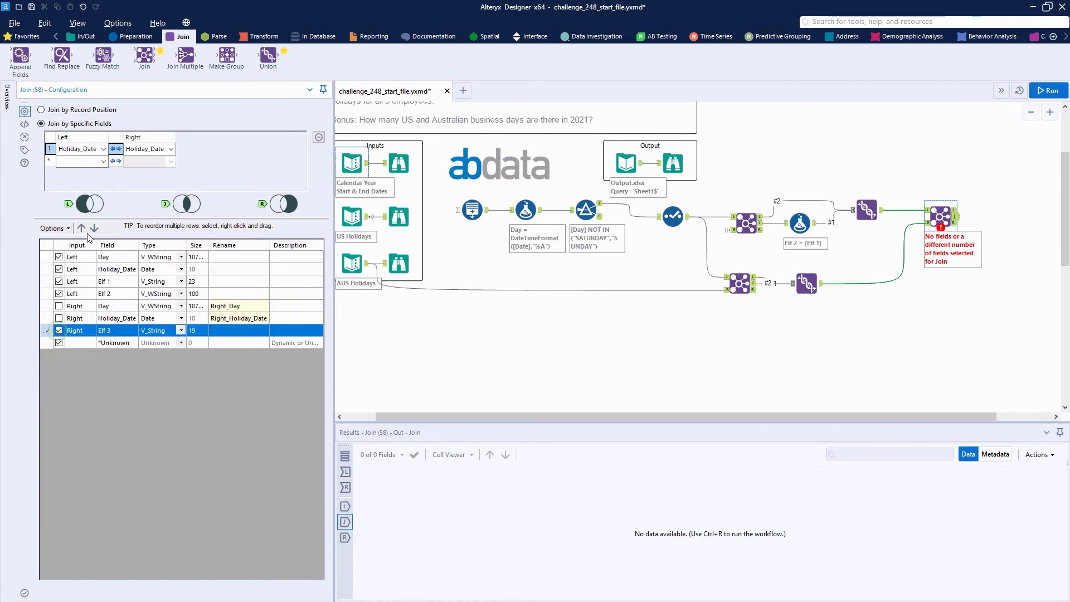
click(82, 228)
click(81, 228)
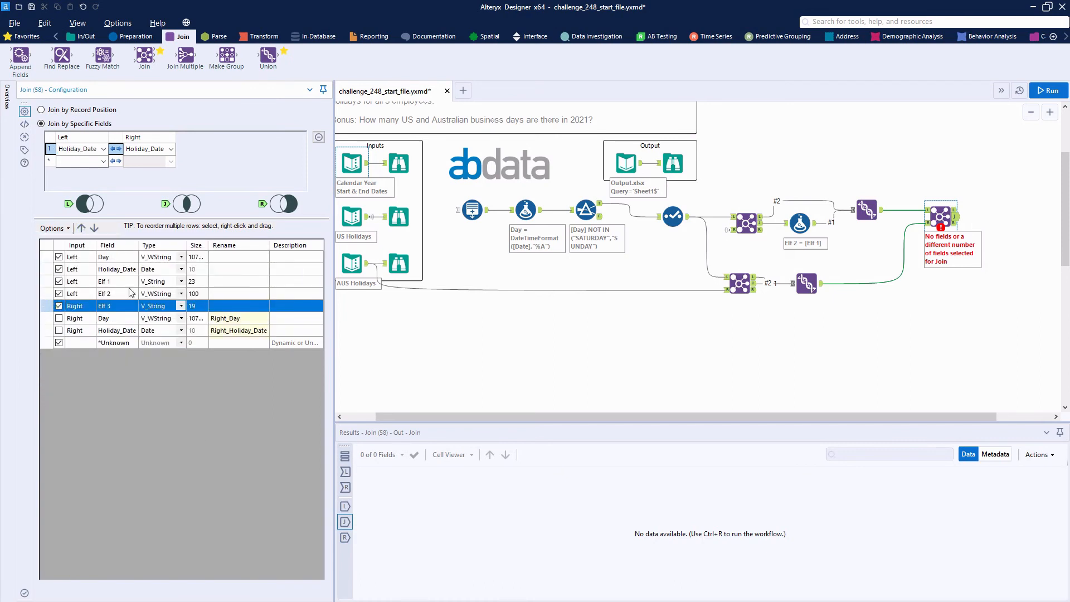
Exclude unknown fields from the Join's output, compare with the expected output's layout, and run the workflow.
click(59, 343)
click(59, 343)
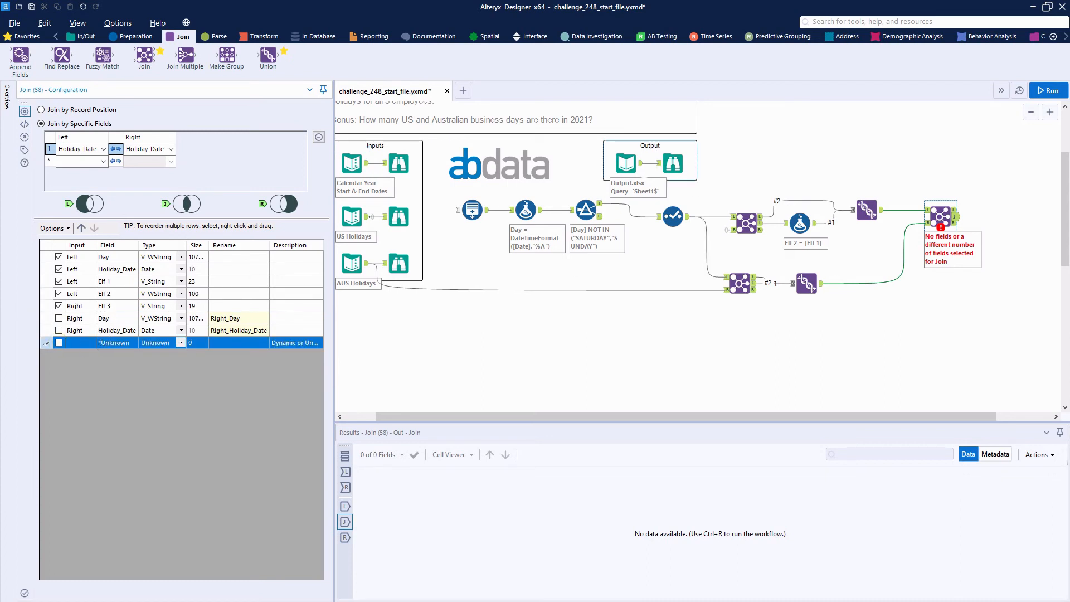
click(627, 163)
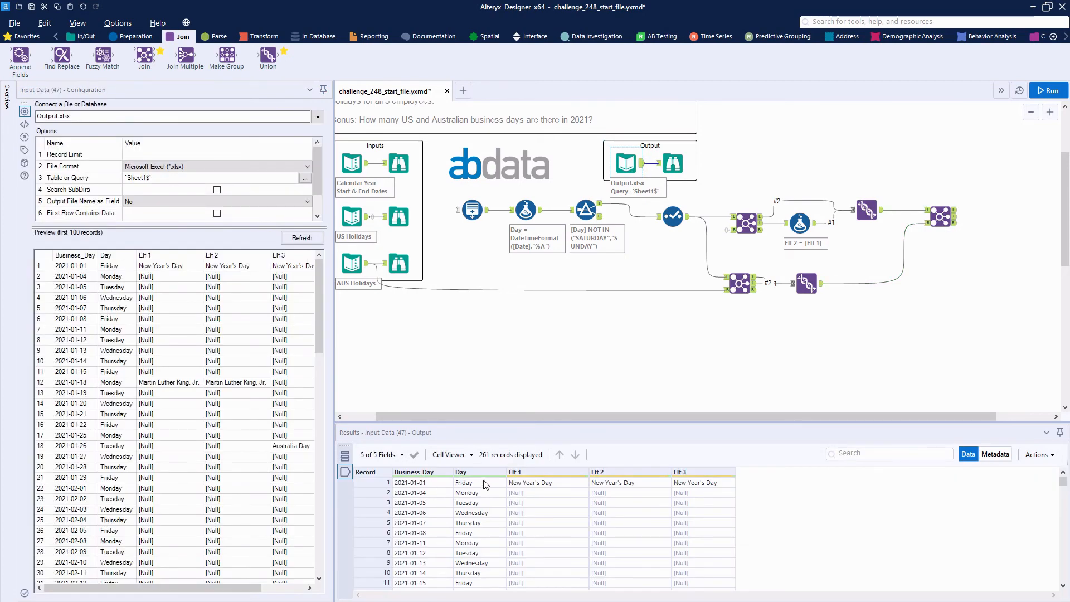
click(1048, 90)
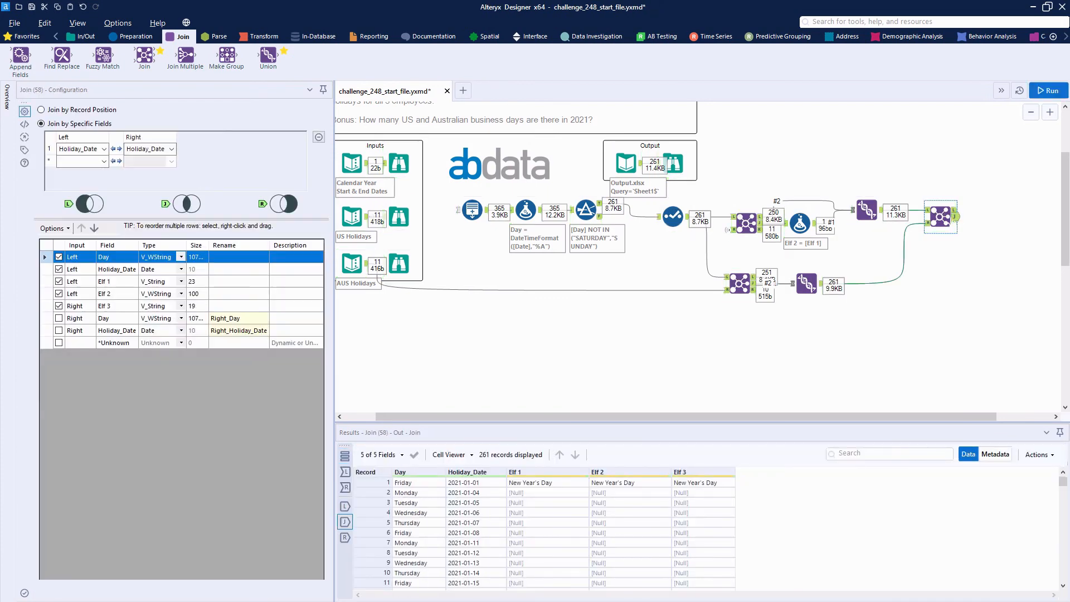
Move Holiday_Date above Day in the final Join, rename it Business Day, and run the workflow.
click(73, 269)
click(82, 227)
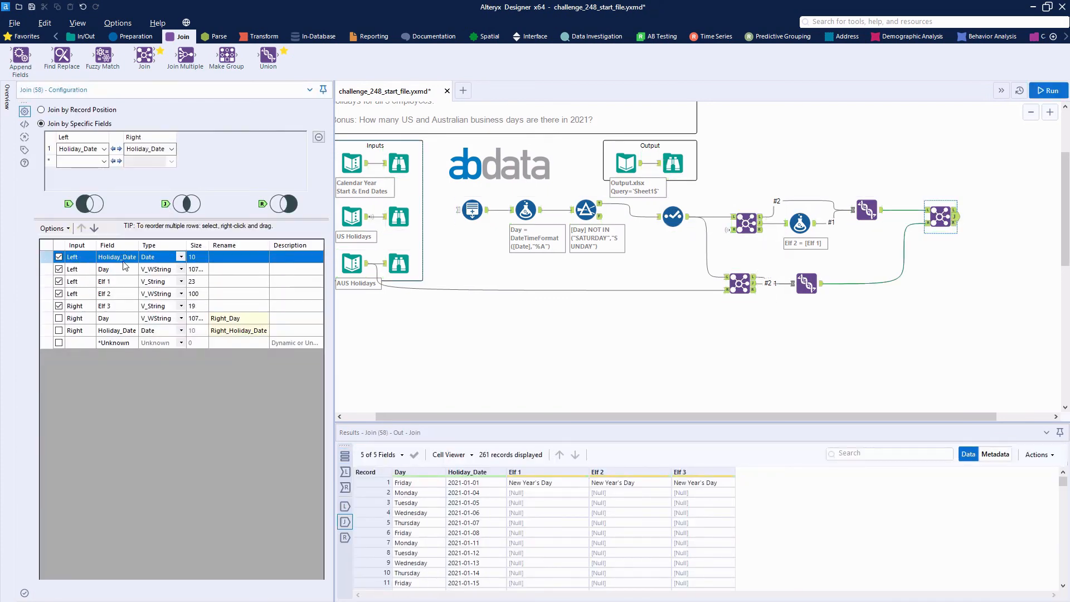
click(239, 258)
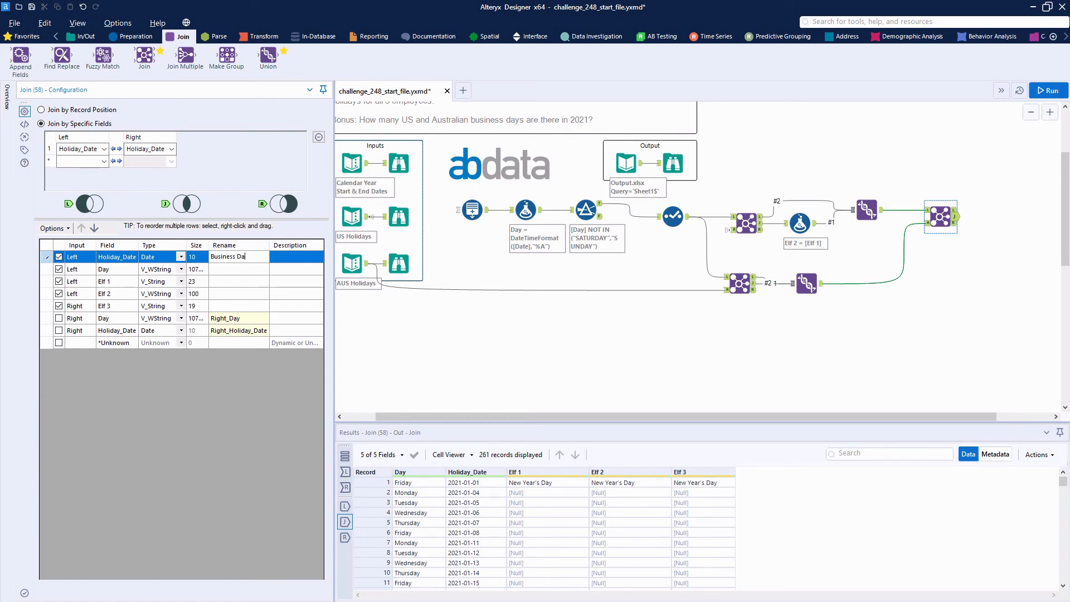
click(636, 165)
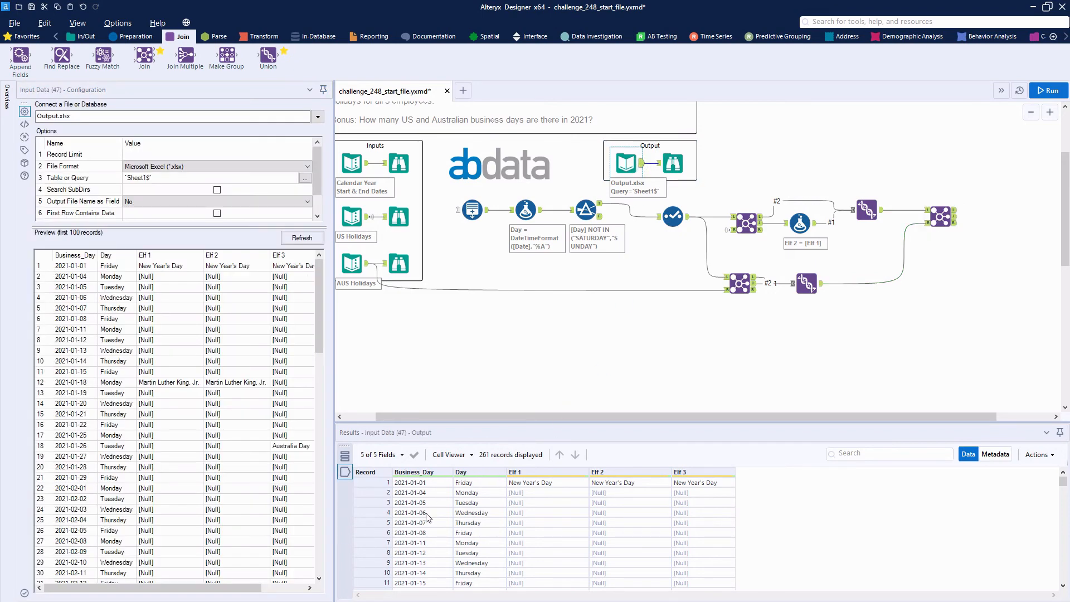
click(1049, 90)
click(955, 223)
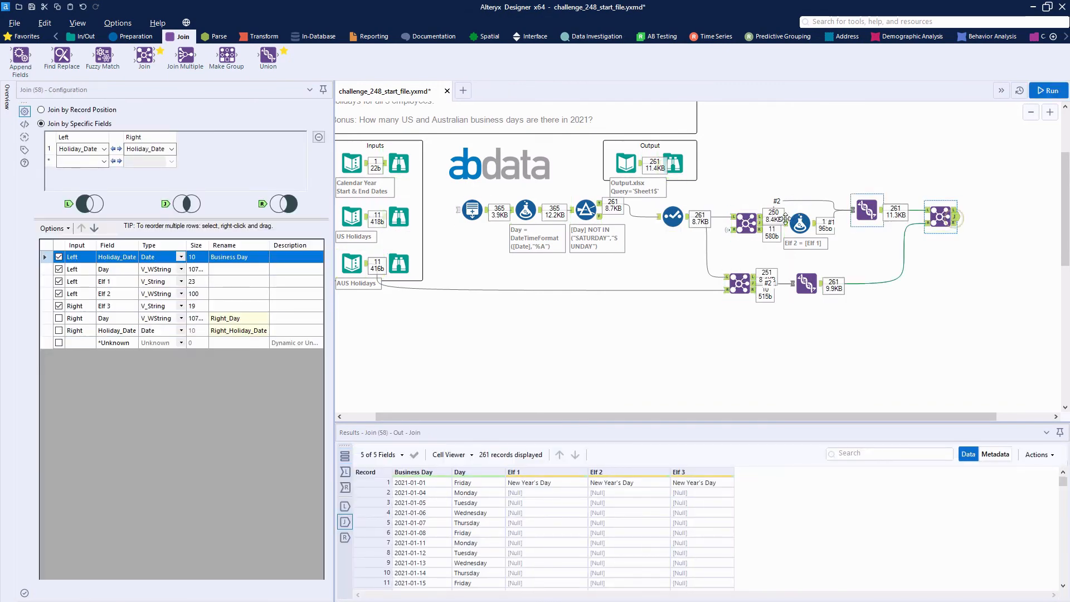
Connect an Output Data tool to the final Join, set it to write sheet1 of output.xlsx, and run the workflow.
click(83, 39)
drag(66, 60, 1034, 217)
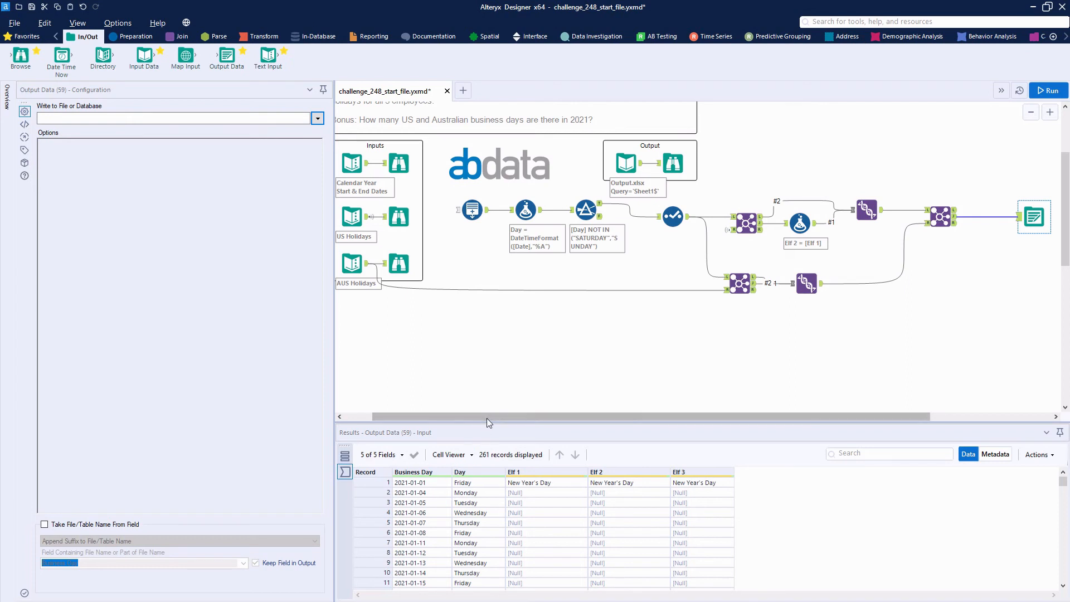
drag(486, 418, 526, 418)
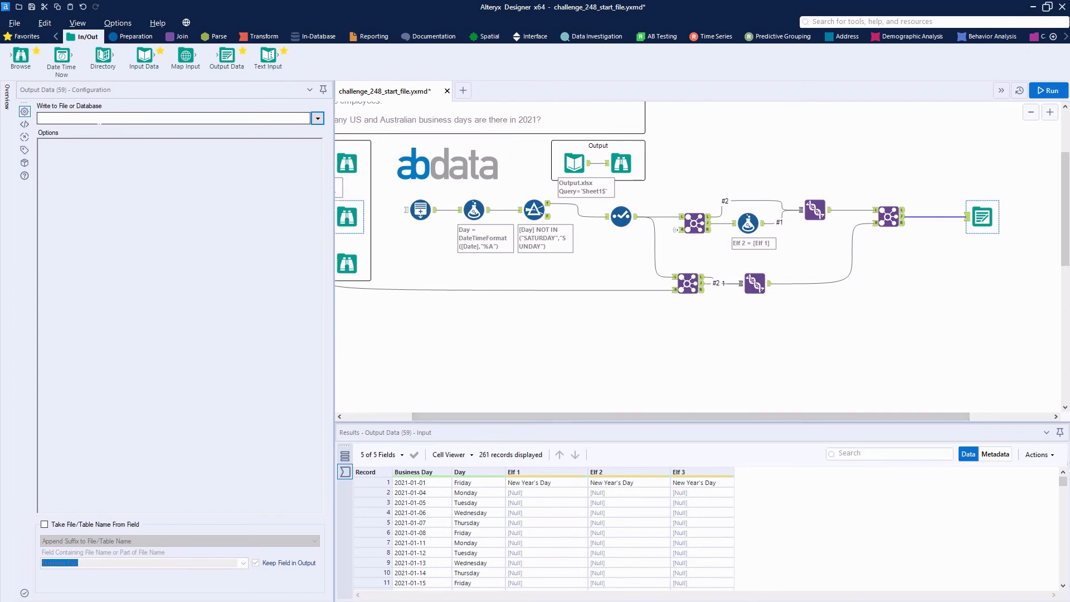
click(98, 119)
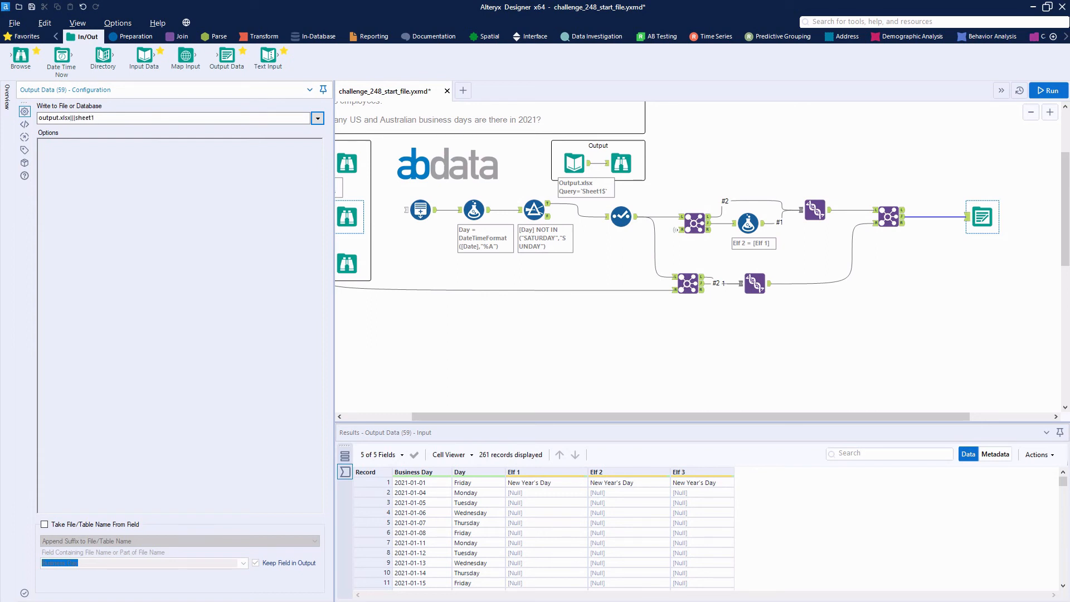
click(1047, 91)
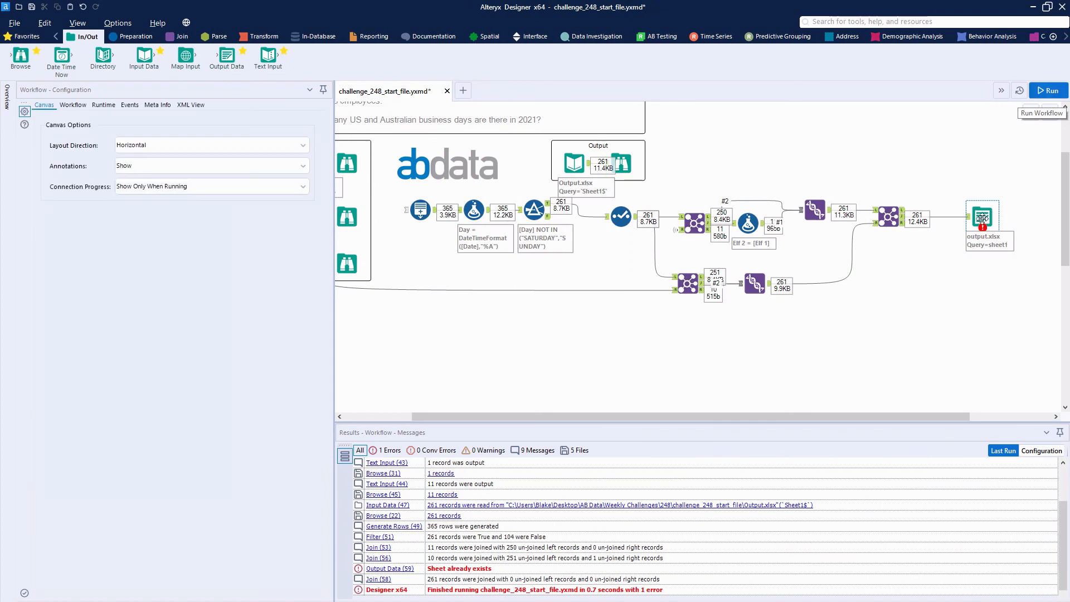
Change the Output Data file to output1.xlsx with sheet1 and rerun the workflow.
click(981, 217)
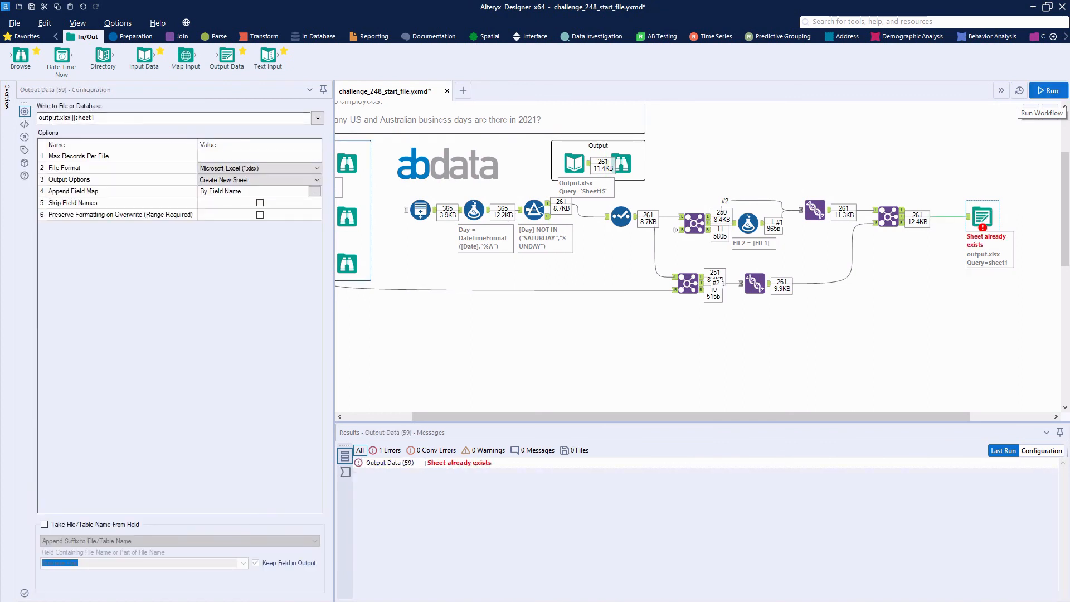
click(58, 118)
text(1)
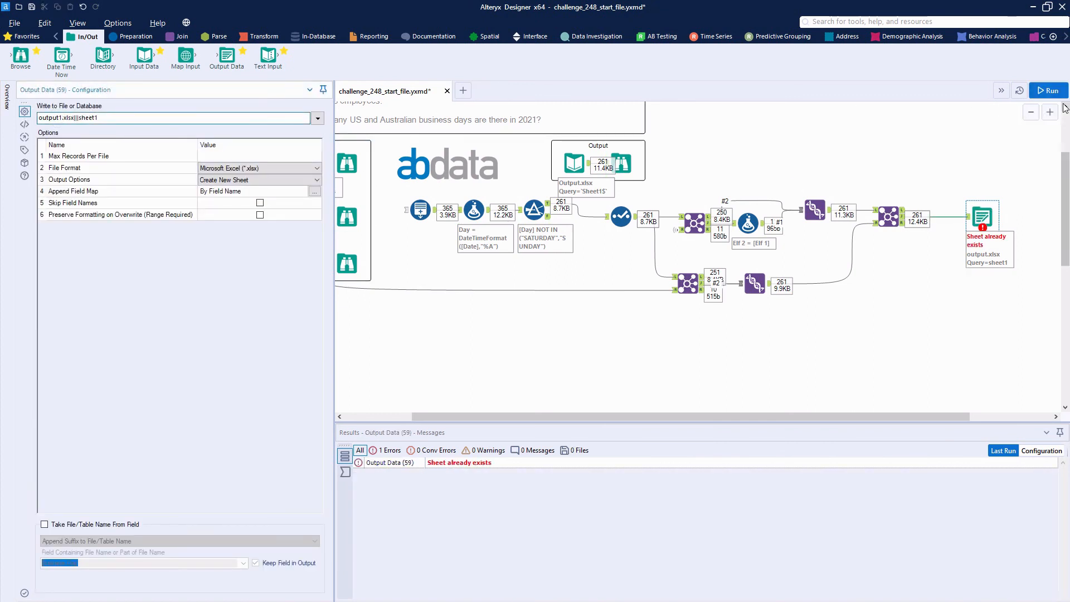
click(1049, 91)
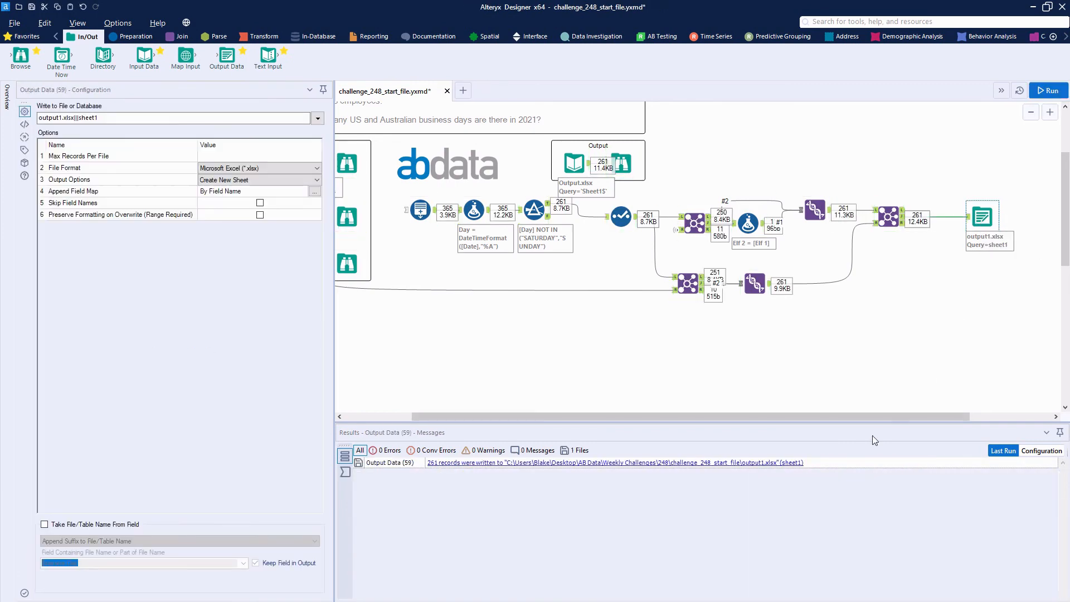
Open the written output1.xlsx in Excel and fit all column widths to their contents.
click(739, 463)
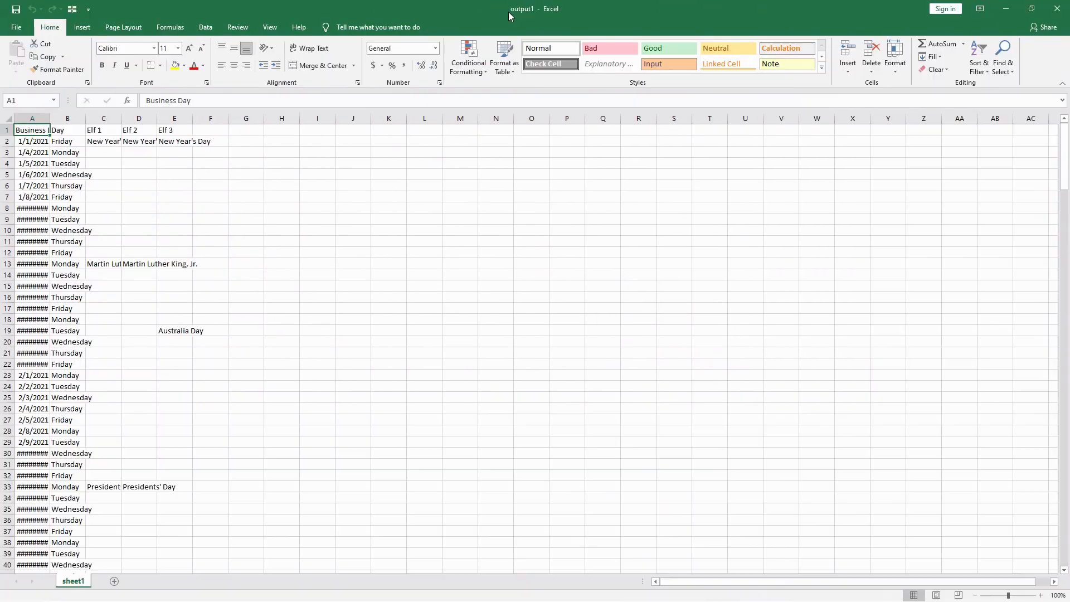
double_click(49, 118)
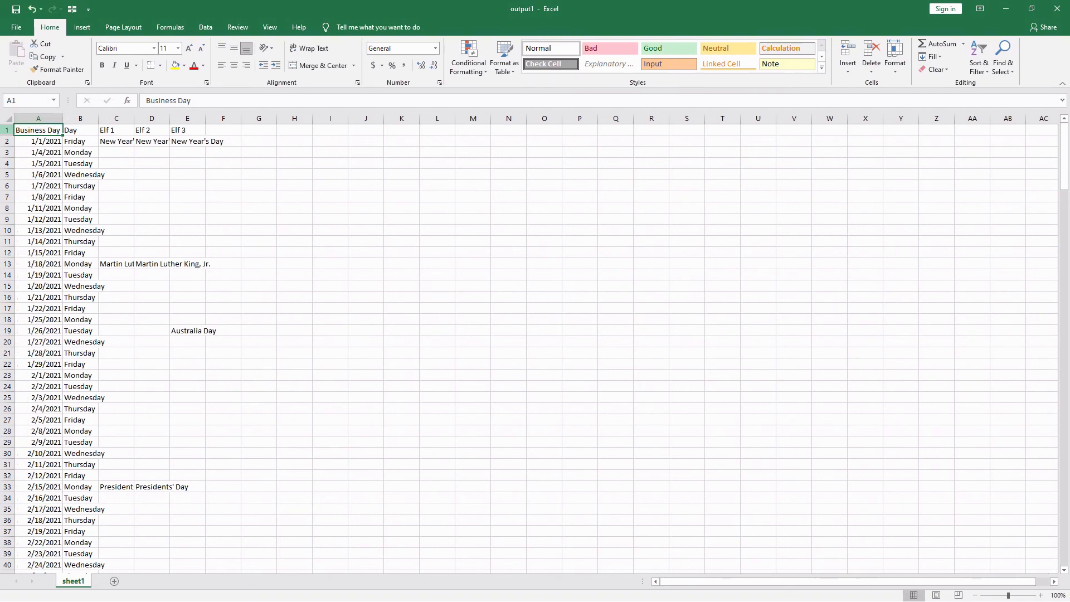
click(9, 119)
double_click(62, 118)
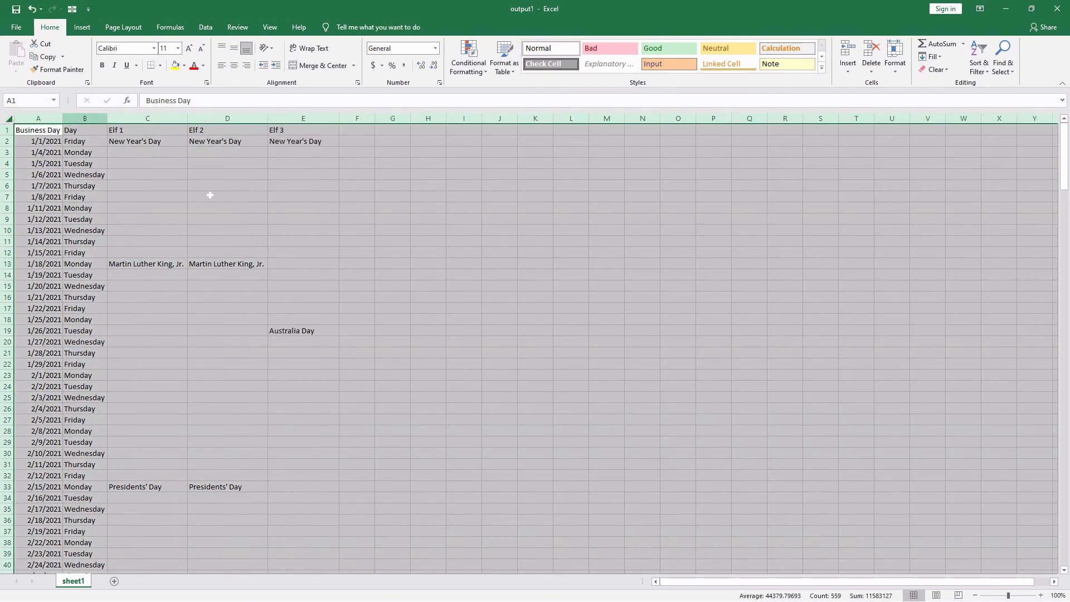
Examine the three elves' holiday entries in the sheet and close the workbook without saving.
click(359, 351)
click(320, 328)
scroll(535, 345, down, 12)
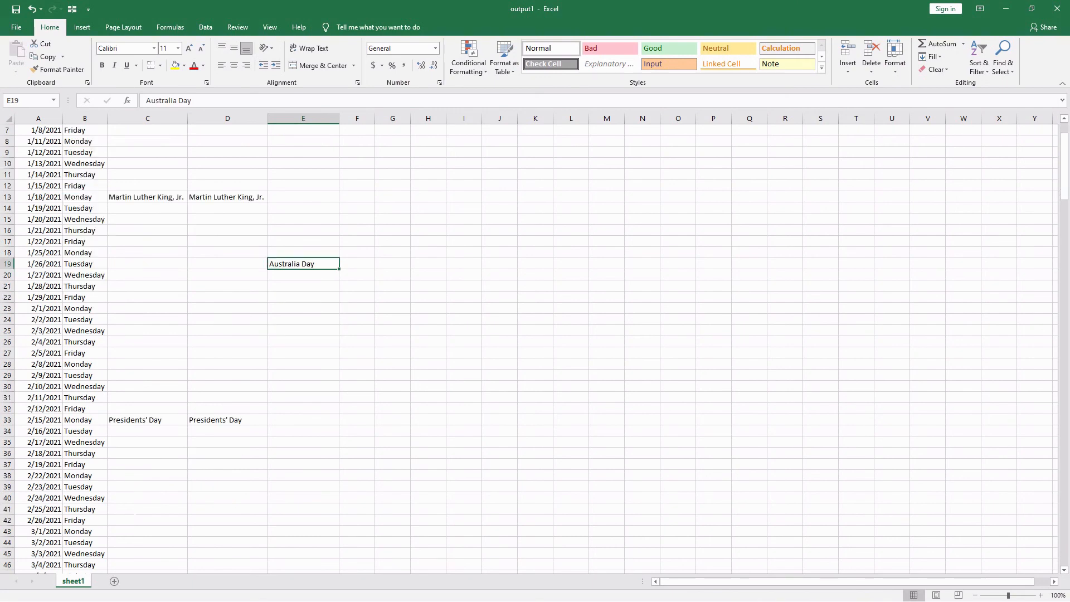
scroll(535, 346, up, 12)
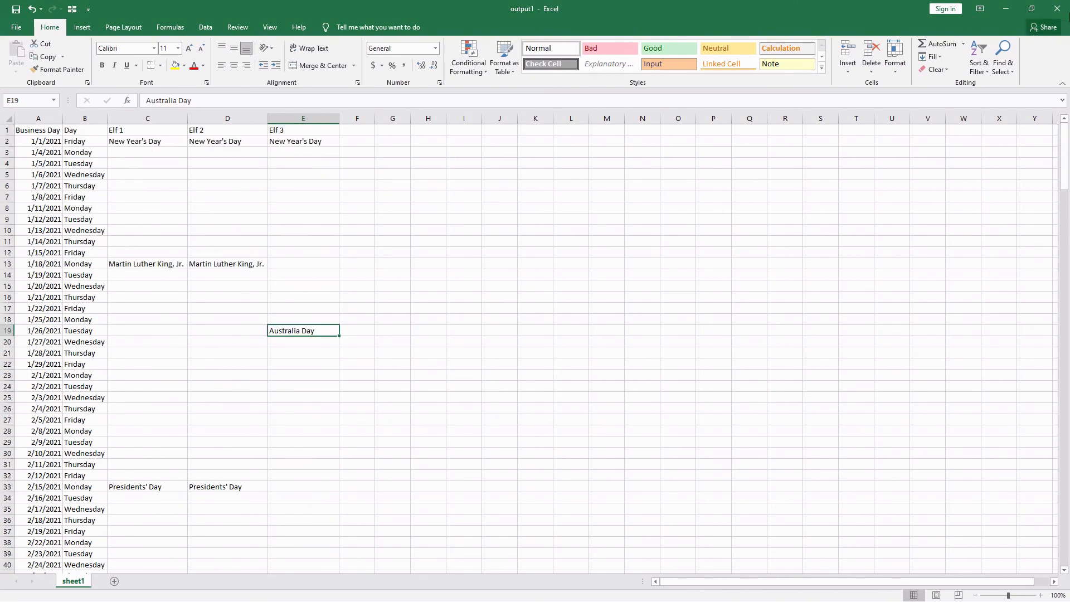
click(1058, 8)
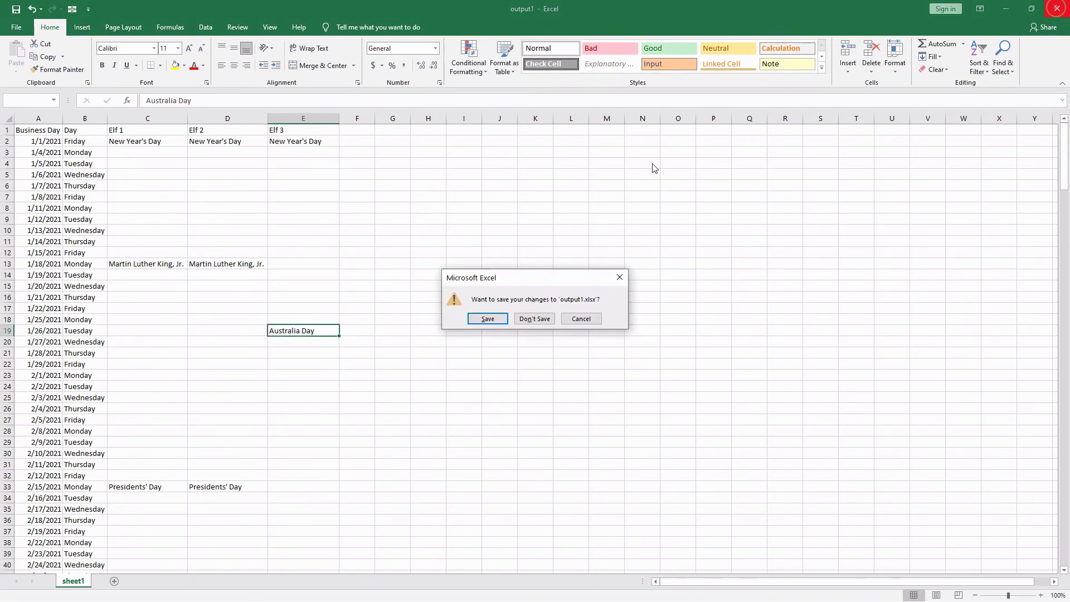
click(534, 319)
Place a Summarize tool below the Output Data tool and connect it to the final Join's joined output.
drag(845, 420, 903, 419)
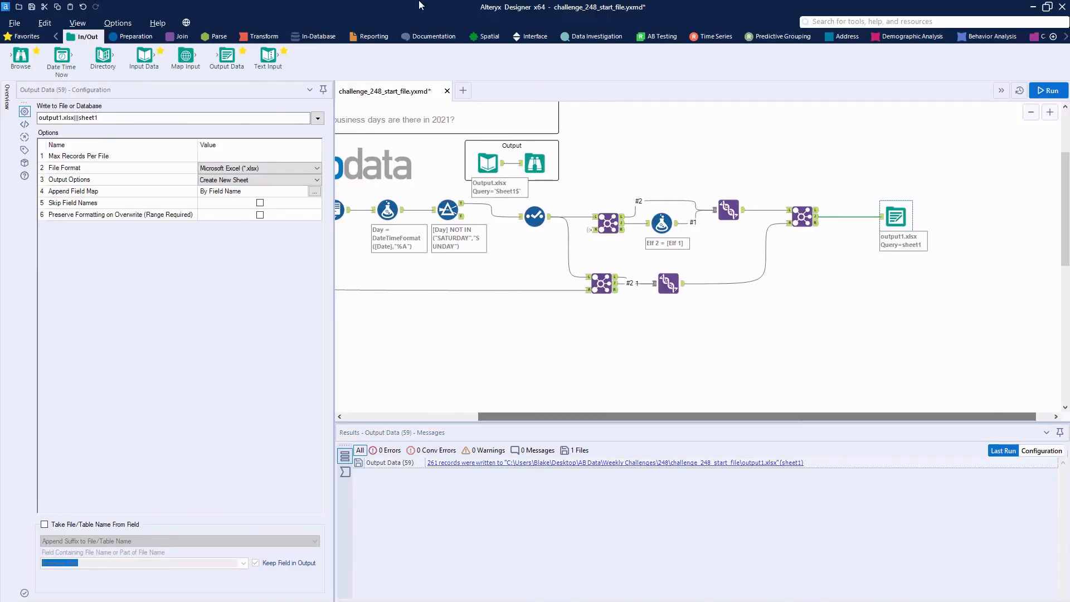
click(261, 36)
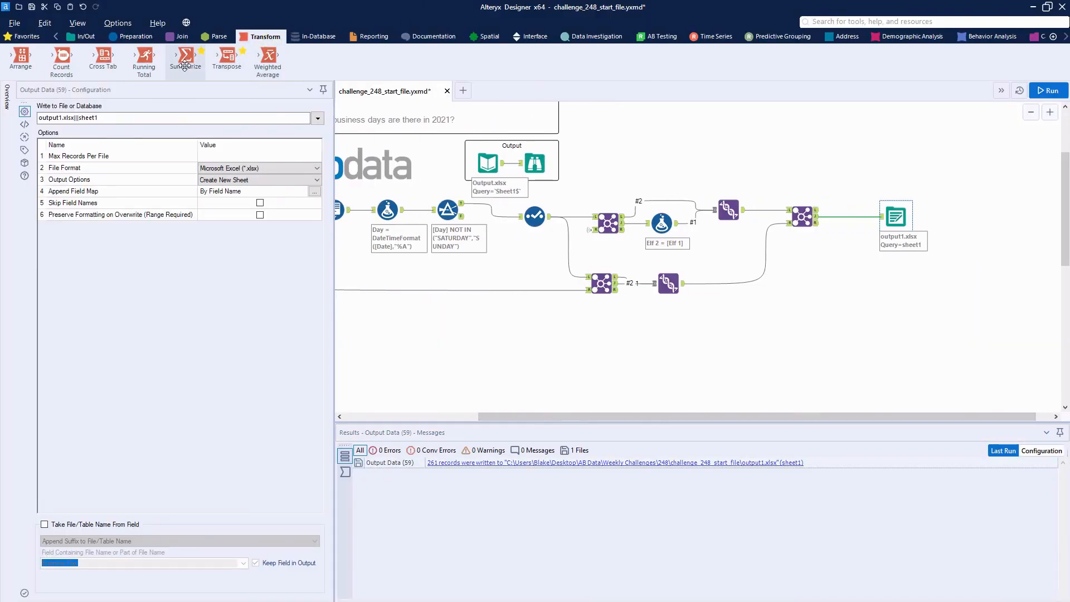
drag(185, 65, 869, 310)
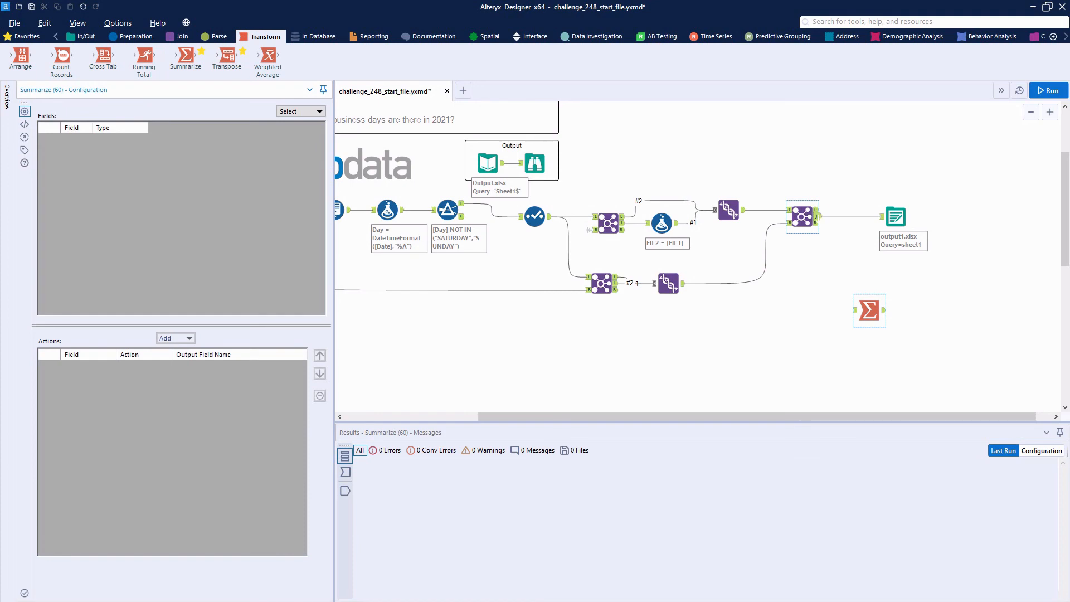
drag(817, 217, 886, 301)
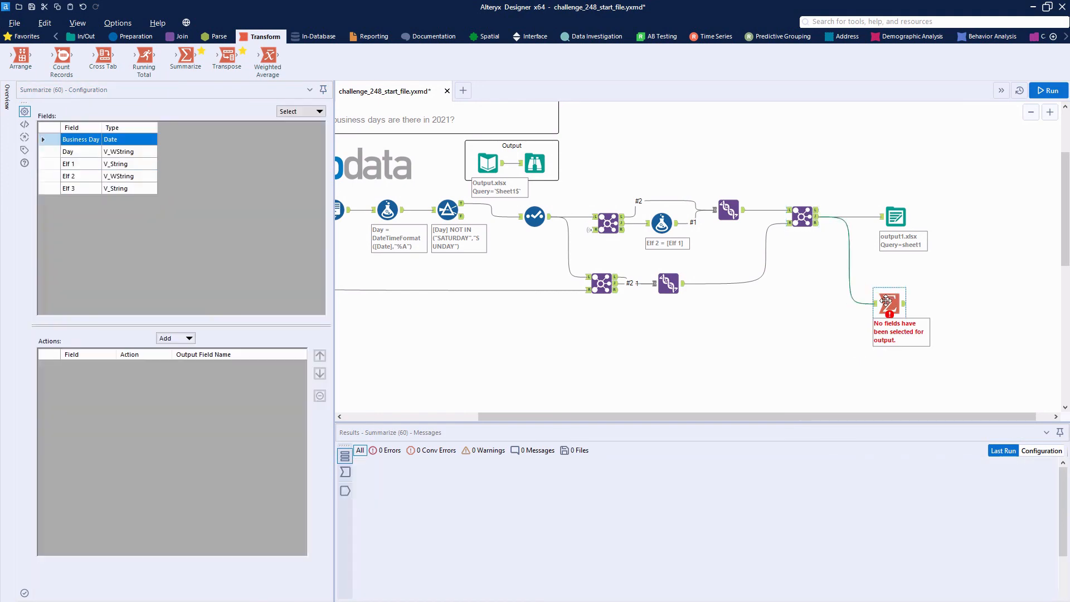
click(875, 303)
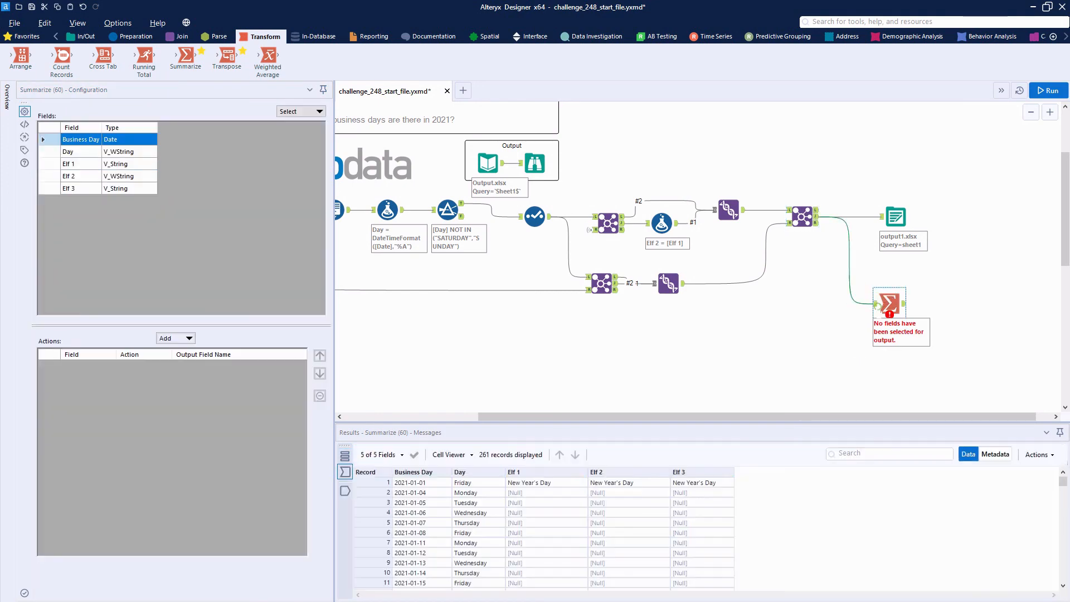
Add a Count Null action for Elf 1 in the Summarize tool.
click(66, 164)
click(187, 338)
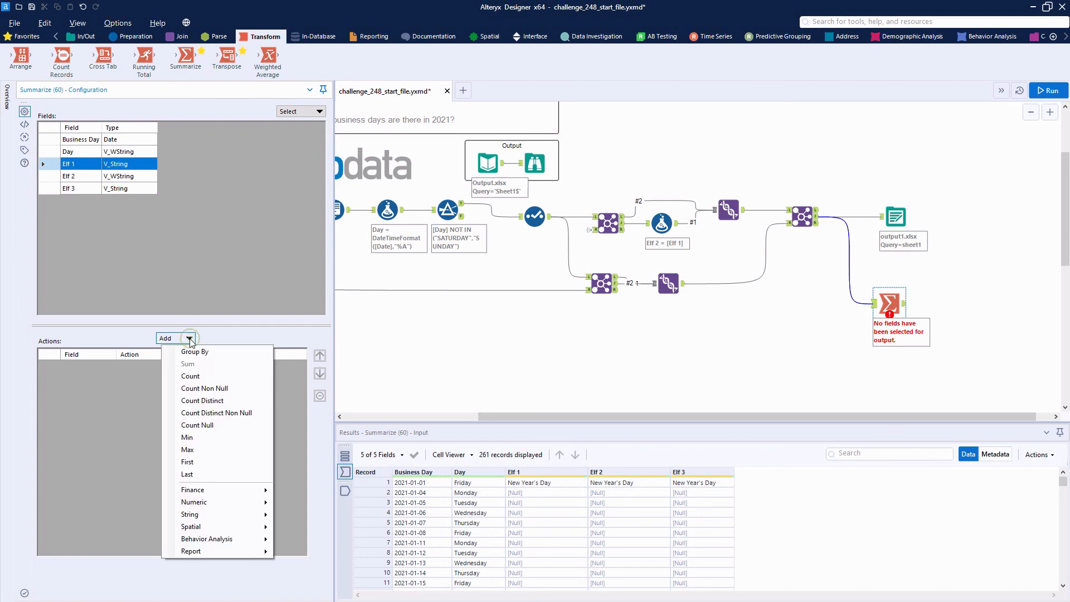
click(233, 425)
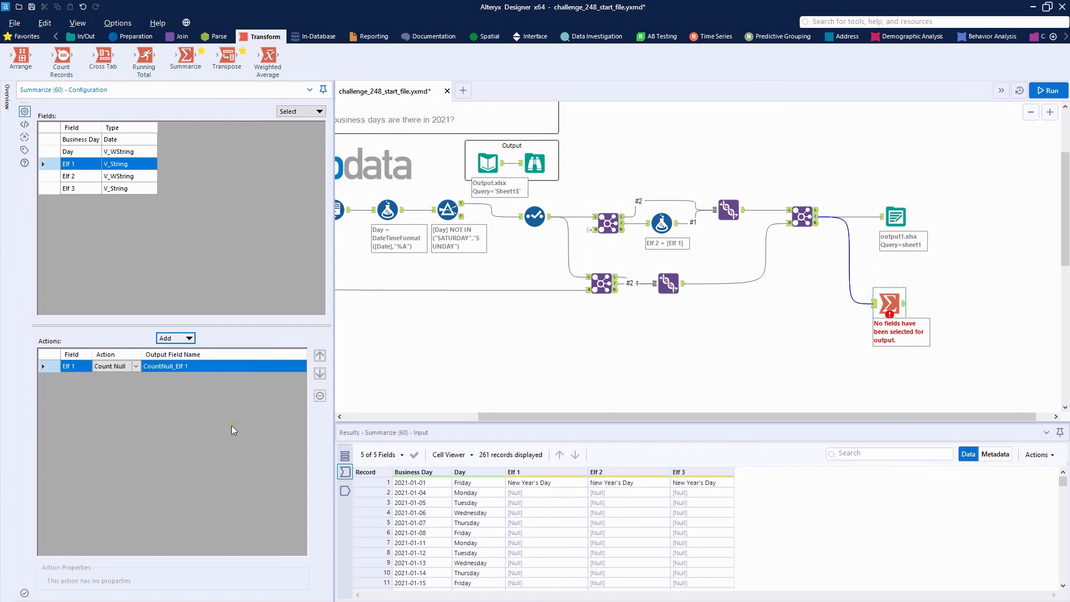
Name the Elf 1 count output US Business Days and add a Count Null action for Elf 3 named AU Business Days.
click(193, 366)
text(US Business Days)
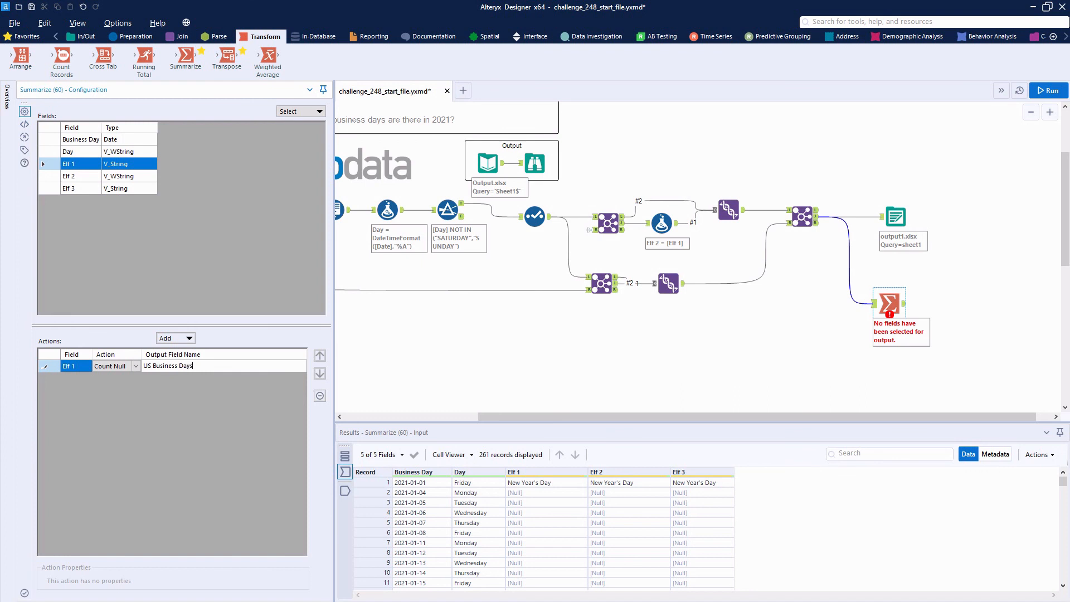
click(70, 189)
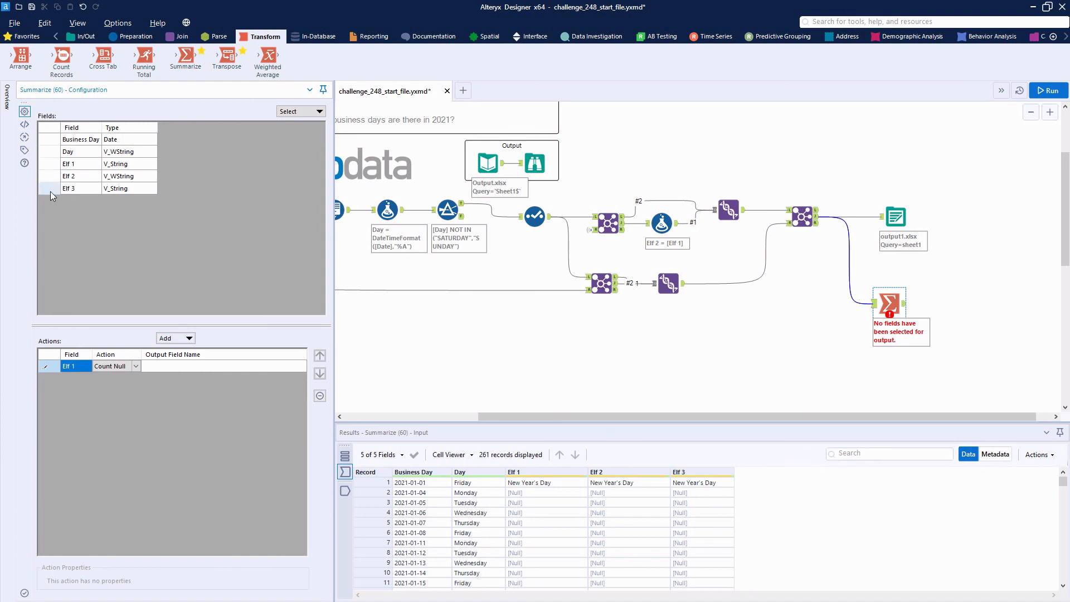
click(175, 338)
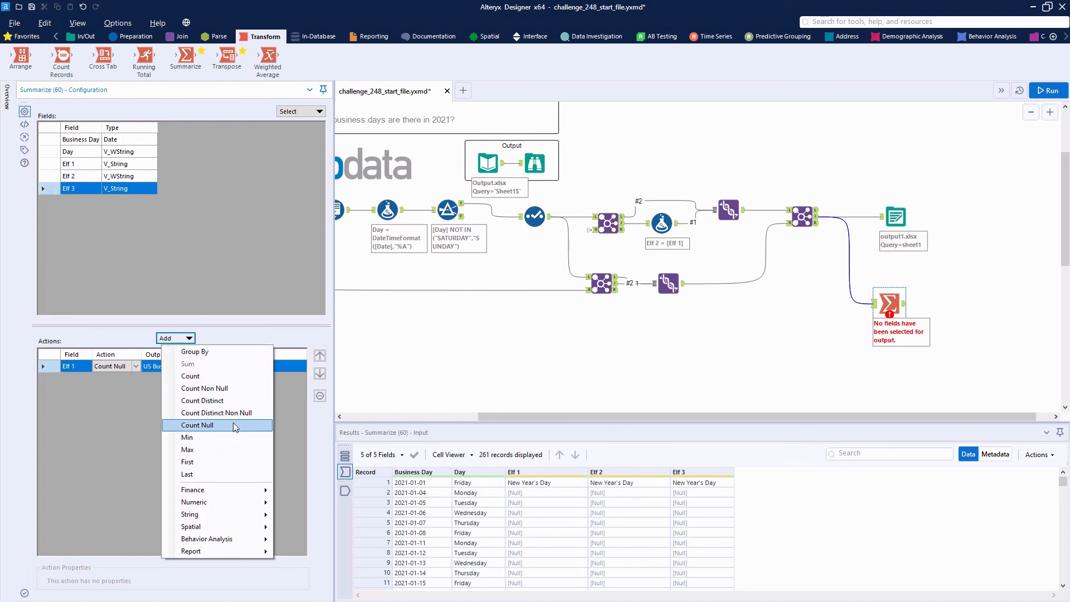
click(233, 425)
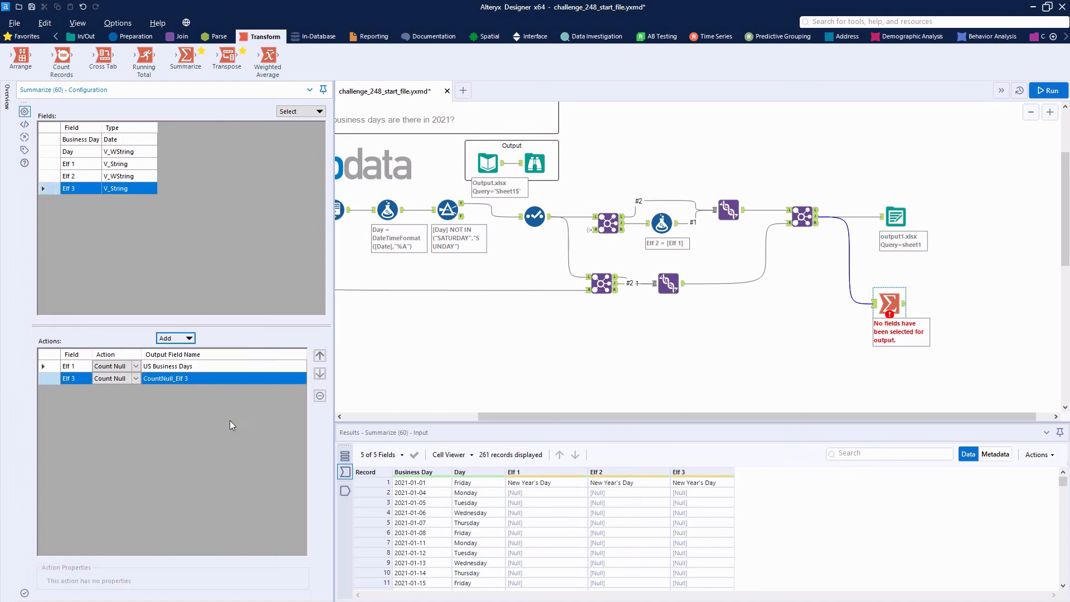
click(199, 382)
text(AU Business Days)
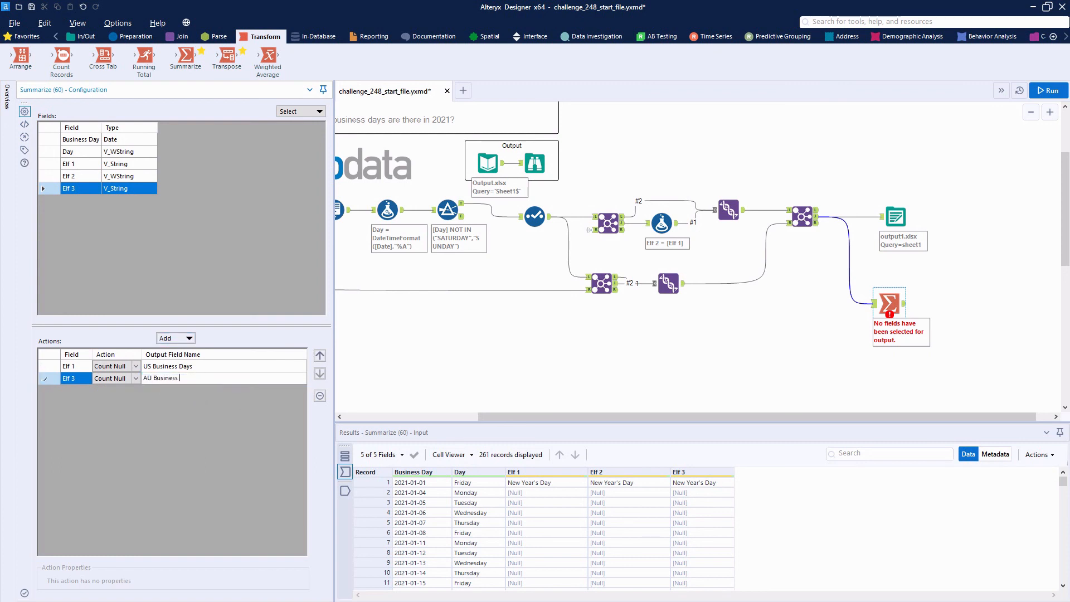
Run the workflow and change the Output Data tool's output option to Overwrite Sheet or Range.
click(1031, 92)
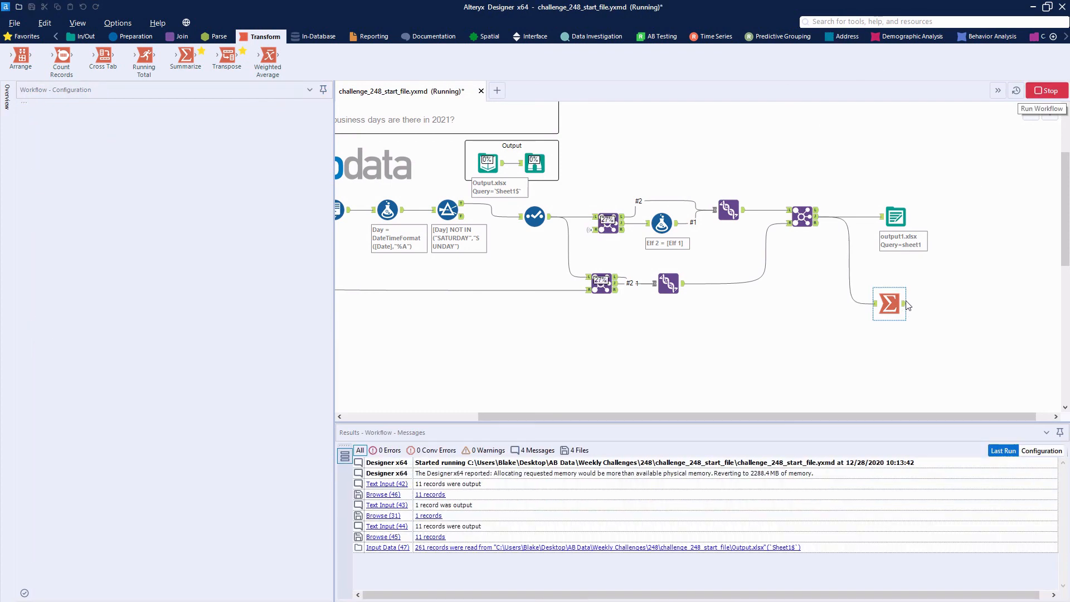
click(902, 202)
click(247, 181)
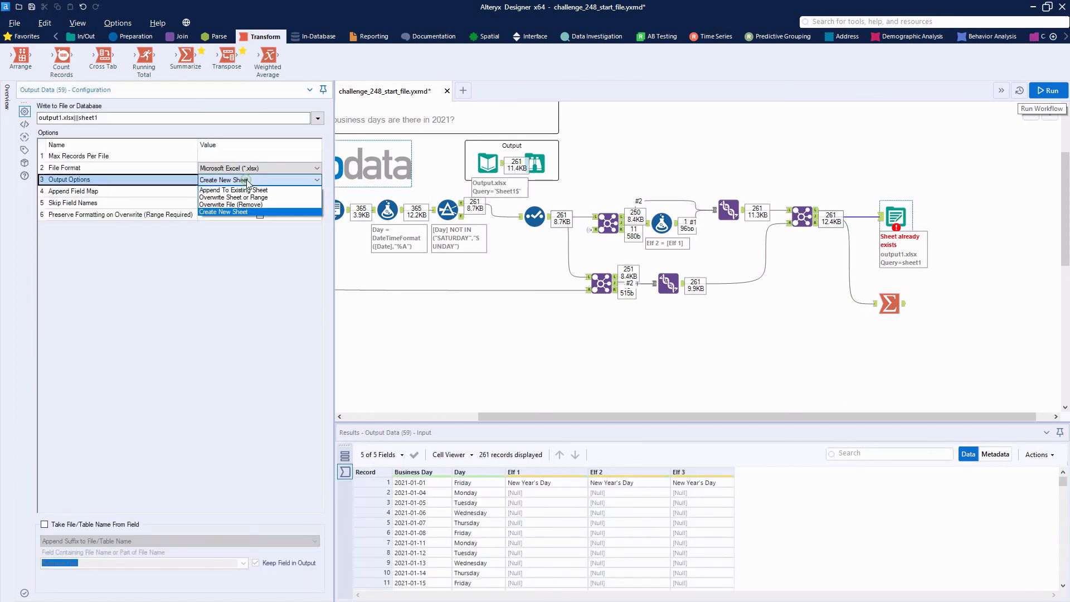
click(234, 198)
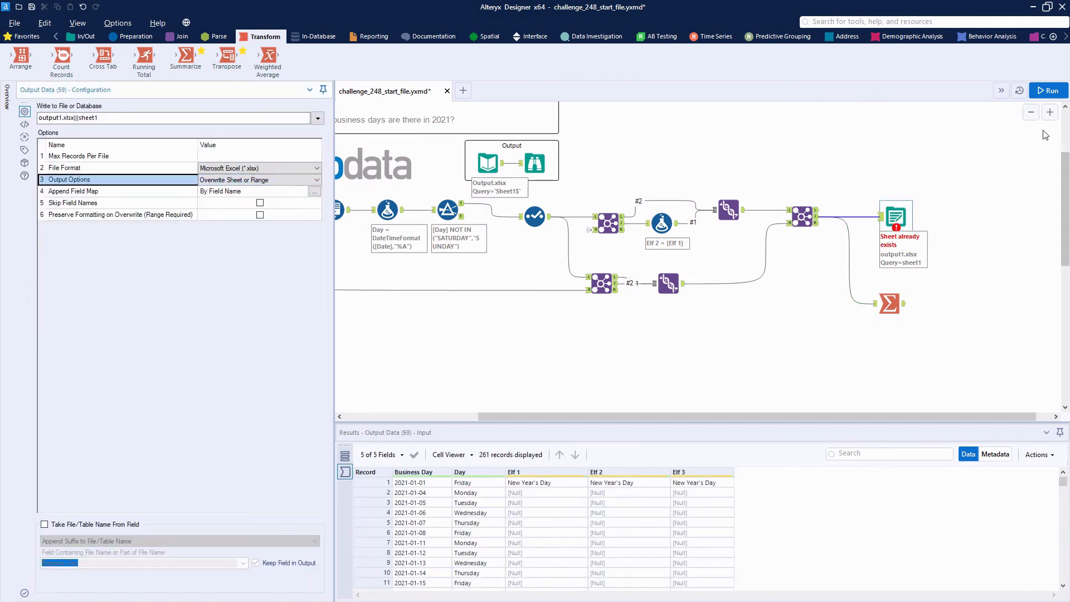
Rerun the workflow to view the Summarize tool's US and AU business day counts, and save the workflow.
click(1047, 90)
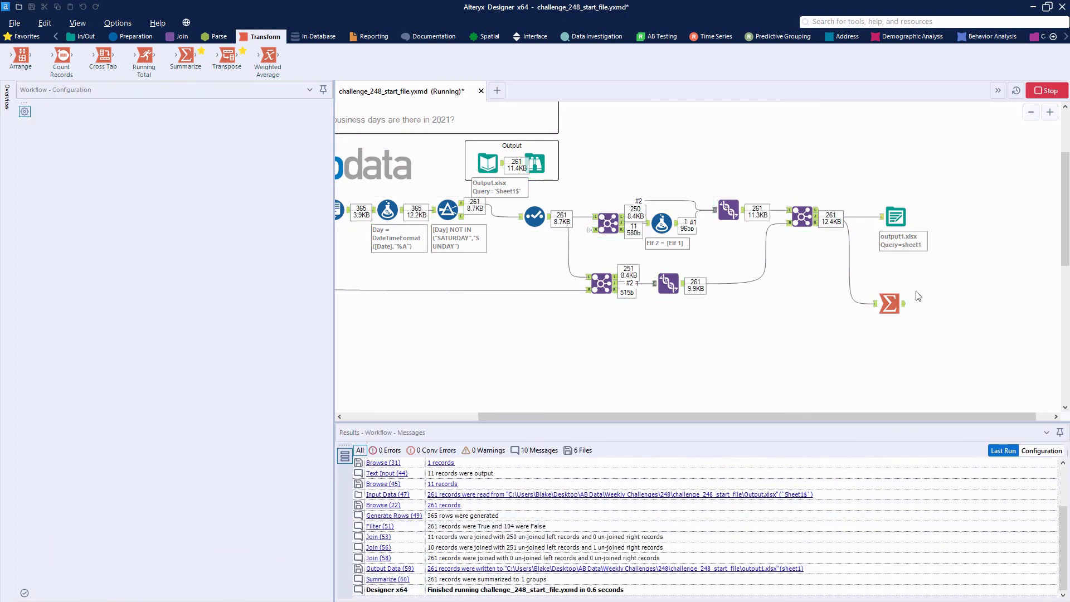
click(889, 304)
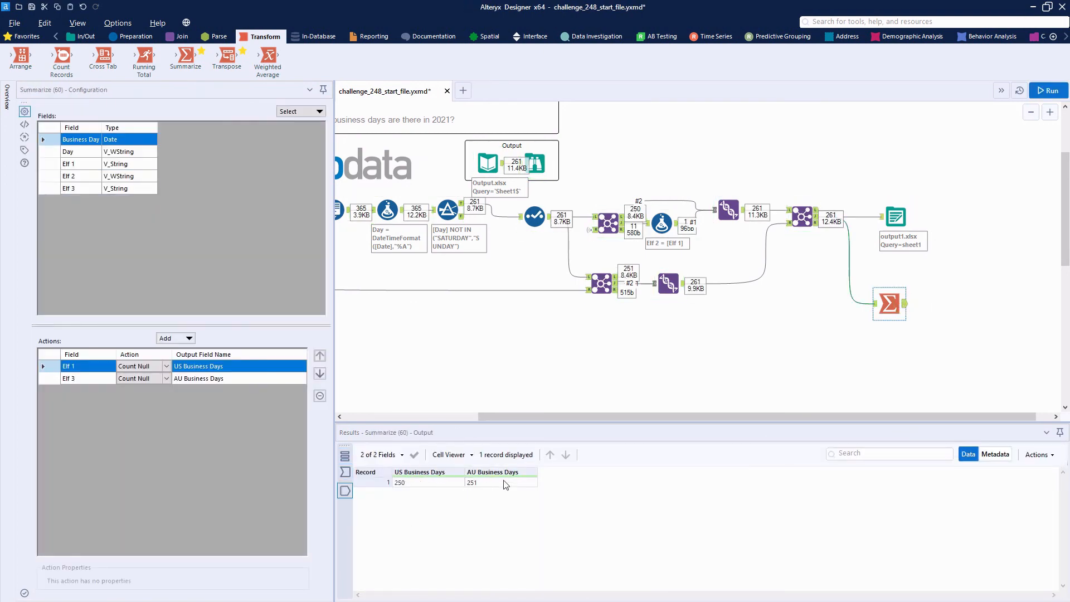
key(ctrl+s)
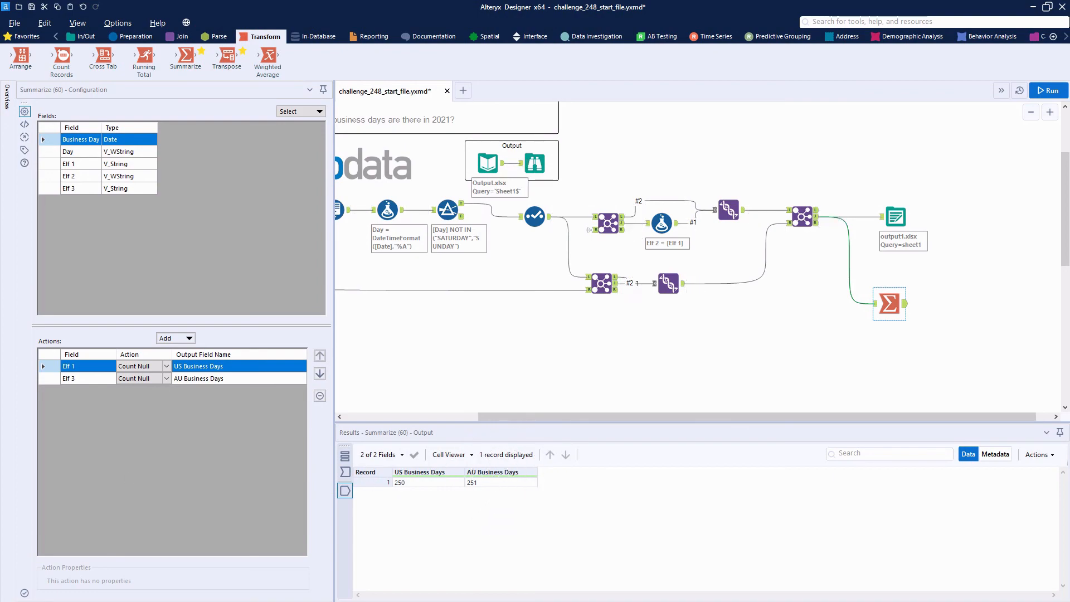